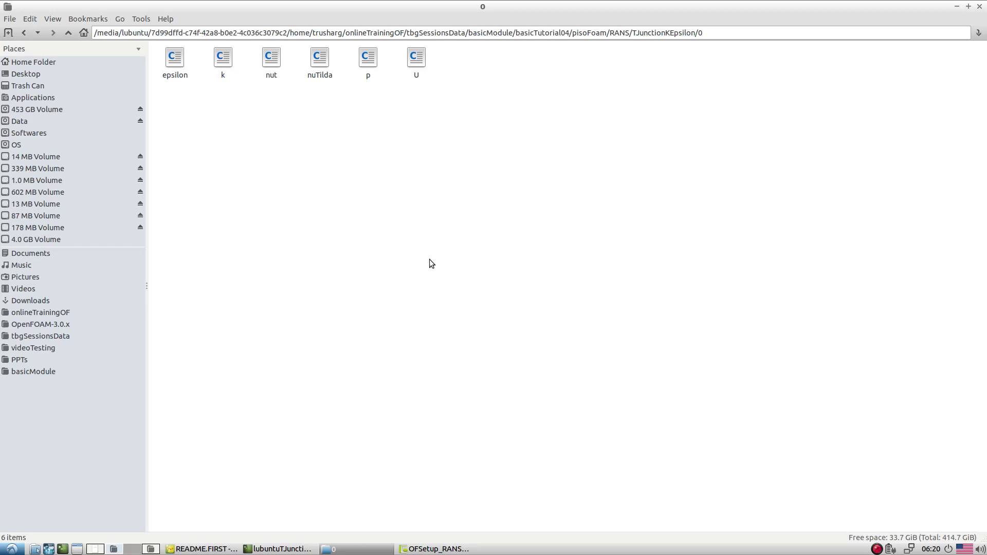
Step: Open the p, U, k, epsilon and nut files from the TJunctionKEpsilon 0 folder in Geany
{"action": "left_click_drag", "start_coordinate": [455, 96], "coordinate": [358, 73]}
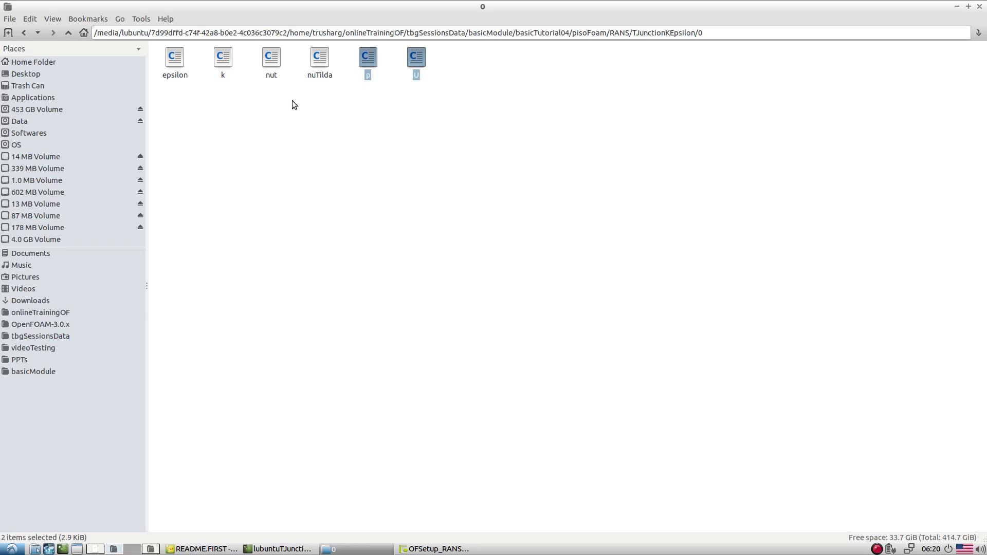
{"action": "left_click", "coordinate": [223, 75], "text": "ctrl"}
{"action": "left_click", "coordinate": [177, 75], "text": "ctrl"}
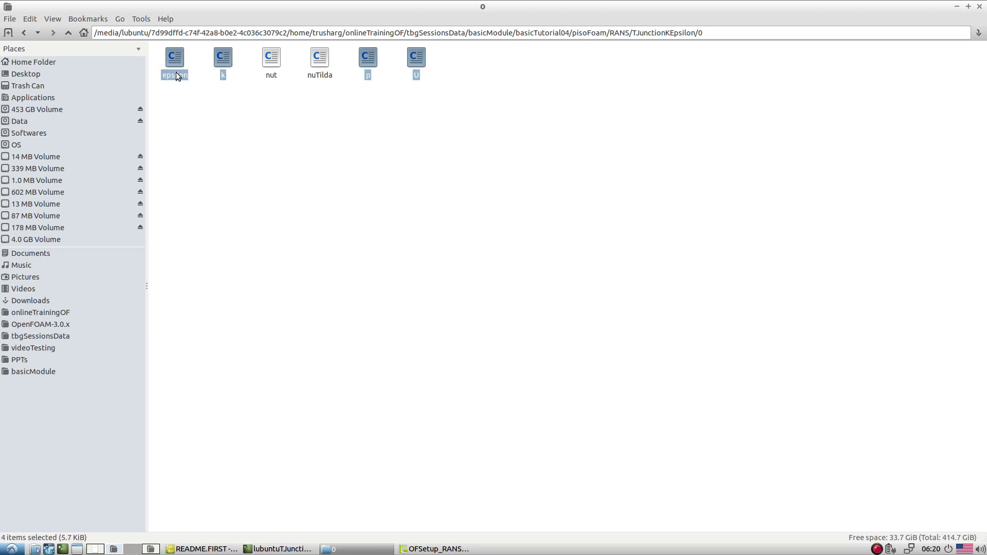
{"action": "left_click", "coordinate": [276, 66], "text": "ctrl"}
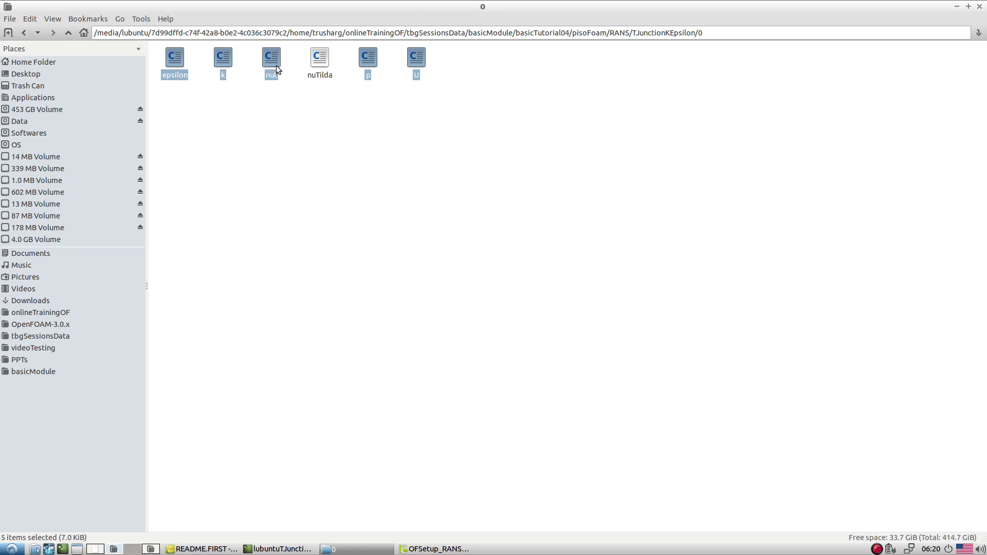
{"action": "right_click", "coordinate": [276, 67]}
{"action": "left_click", "coordinate": [303, 100]}
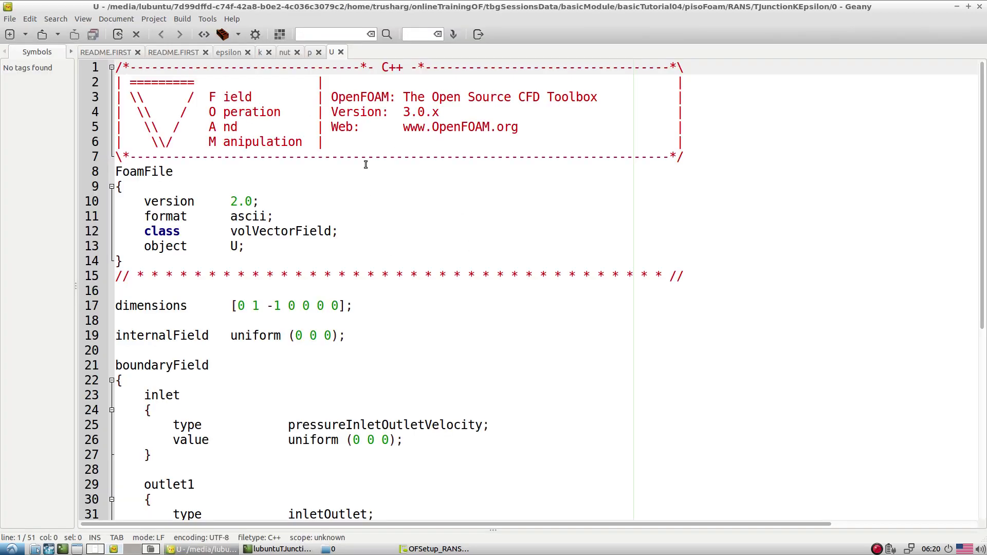
Step: Examine the inlet velocity boundary condition in the U file
{"action": "left_click", "coordinate": [354, 217]}
{"action": "scroll", "coordinate": [366, 217], "scroll_direction": "down", "scroll_amount": 5}
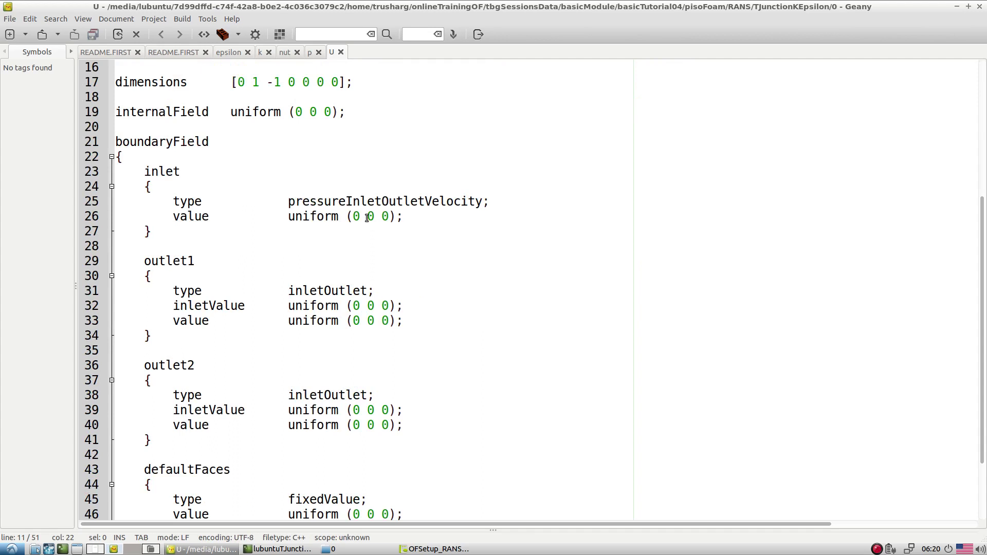
{"action": "double_click", "coordinate": [327, 203]}
{"action": "left_click", "coordinate": [435, 248]}
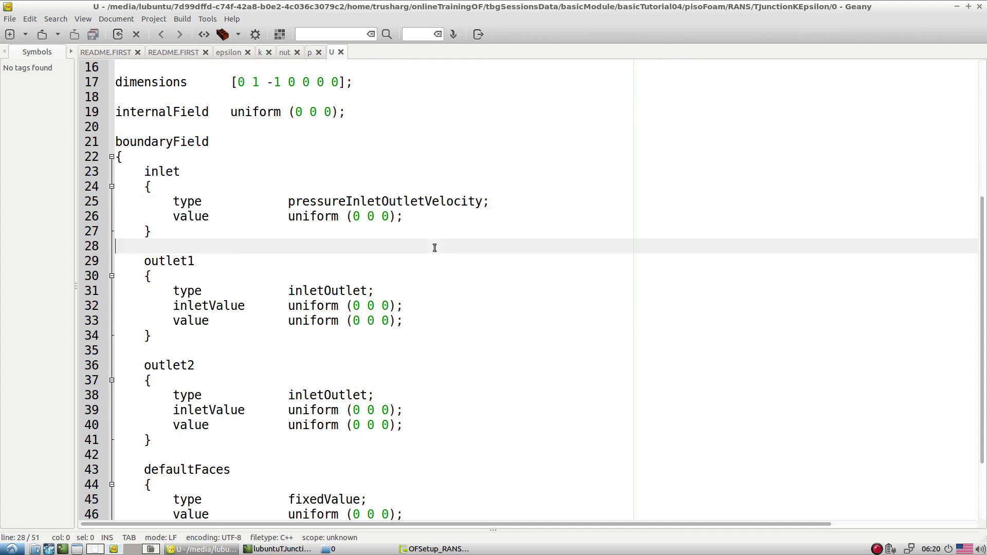
{"action": "double_click", "coordinate": [328, 195]}
{"action": "left_click", "coordinate": [360, 232]}
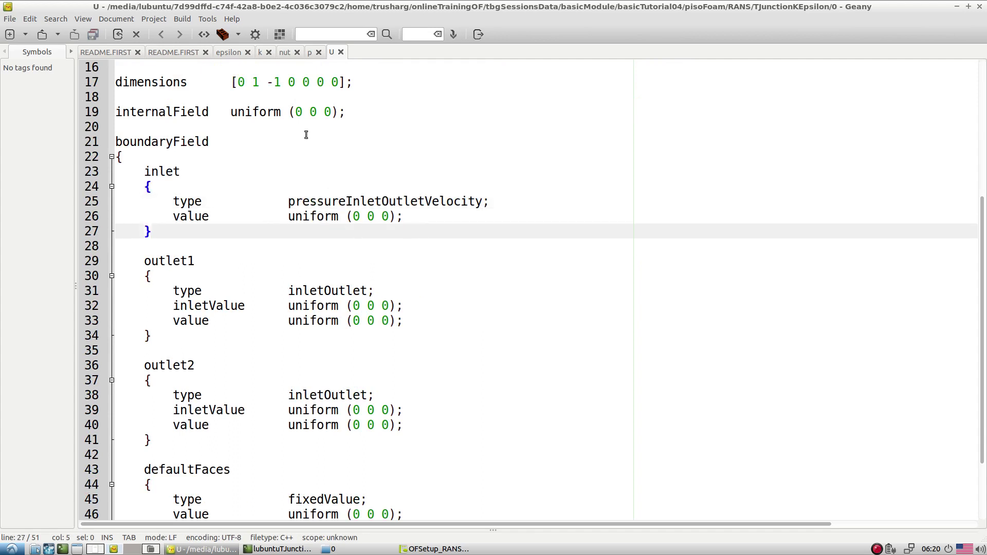
Step: Examine the inlet entry in the p file, including its uniformTotalPressure type and time-dependent pressure table
{"action": "left_click", "coordinate": [309, 52]}
{"action": "scroll", "coordinate": [288, 330], "scroll_direction": "down", "scroll_amount": 2}
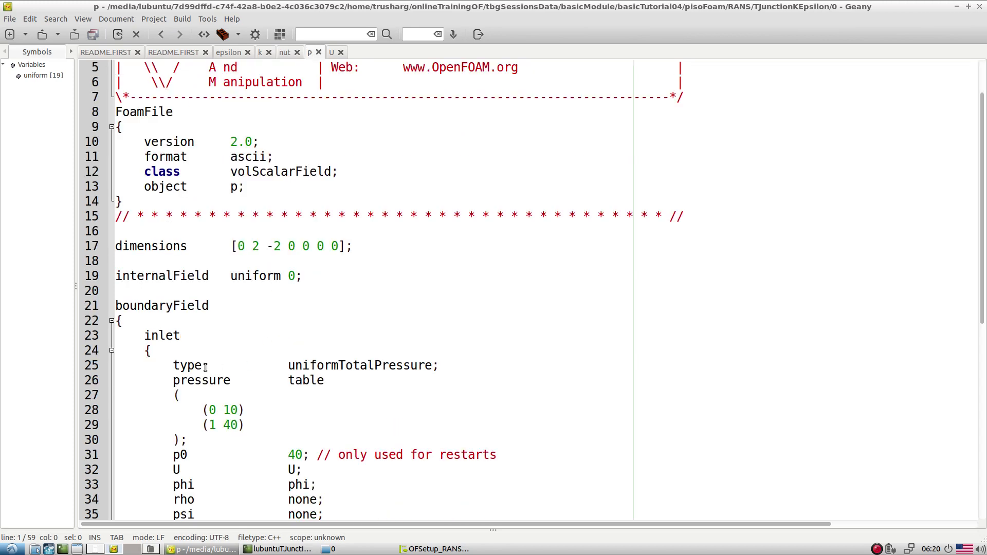
{"action": "left_click_drag", "start_coordinate": [173, 366], "coordinate": [450, 367]}
{"action": "left_click", "coordinate": [403, 366]}
{"action": "scroll", "coordinate": [257, 346], "scroll_direction": "down", "scroll_amount": 3}
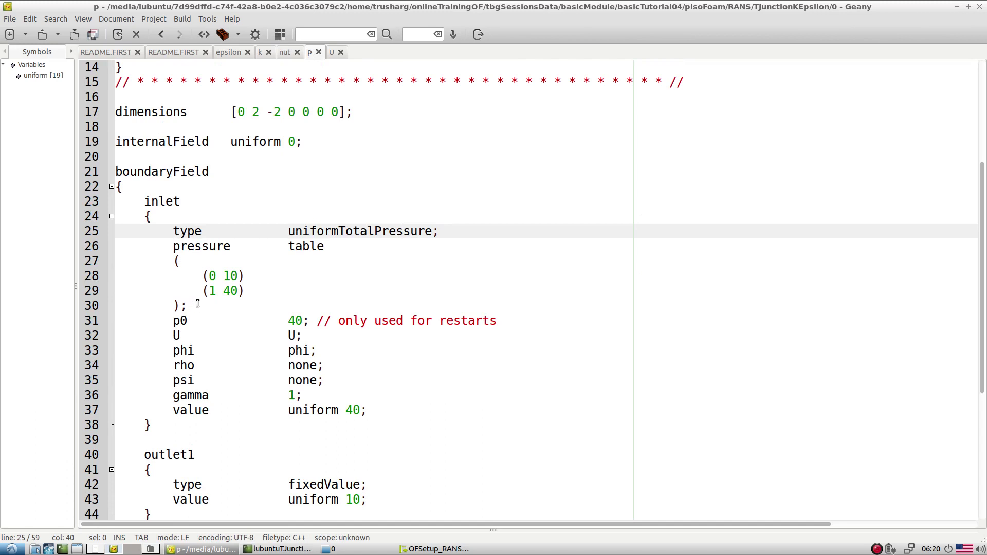
{"action": "double_click", "coordinate": [343, 231]}
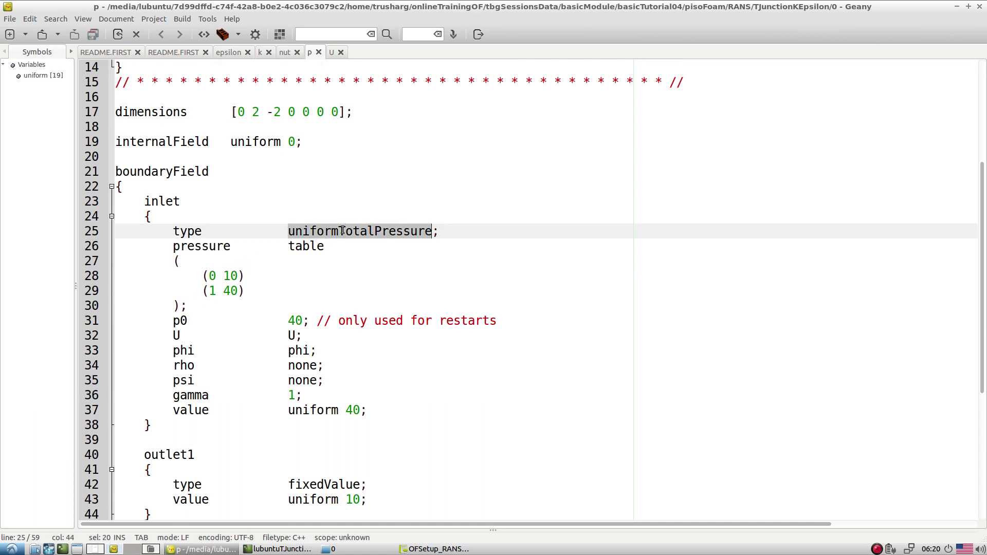
{"action": "left_click_drag", "start_coordinate": [309, 305], "coordinate": [143, 231]}
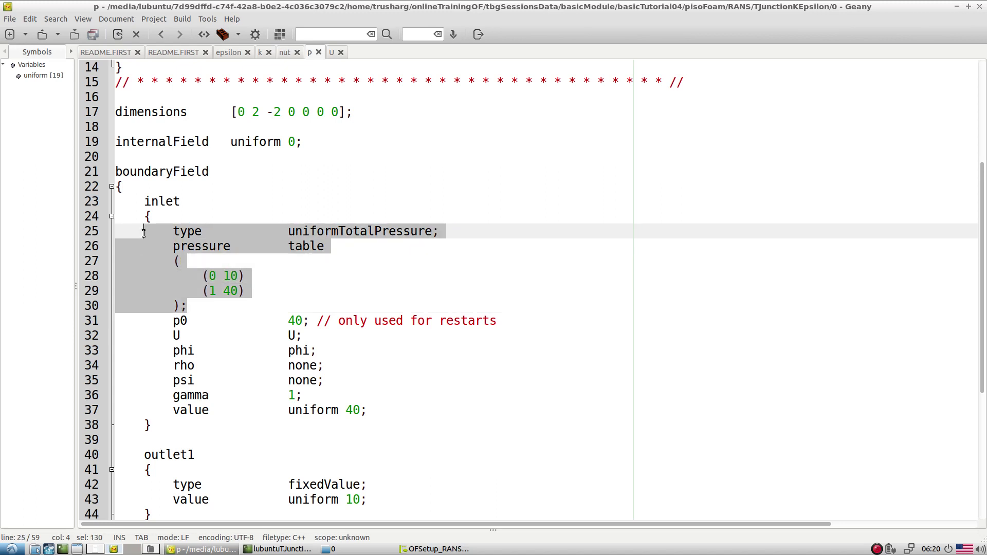
{"action": "left_click", "coordinate": [274, 259]}
{"action": "left_click", "coordinate": [346, 234]}
{"action": "double_click", "coordinate": [346, 234]}
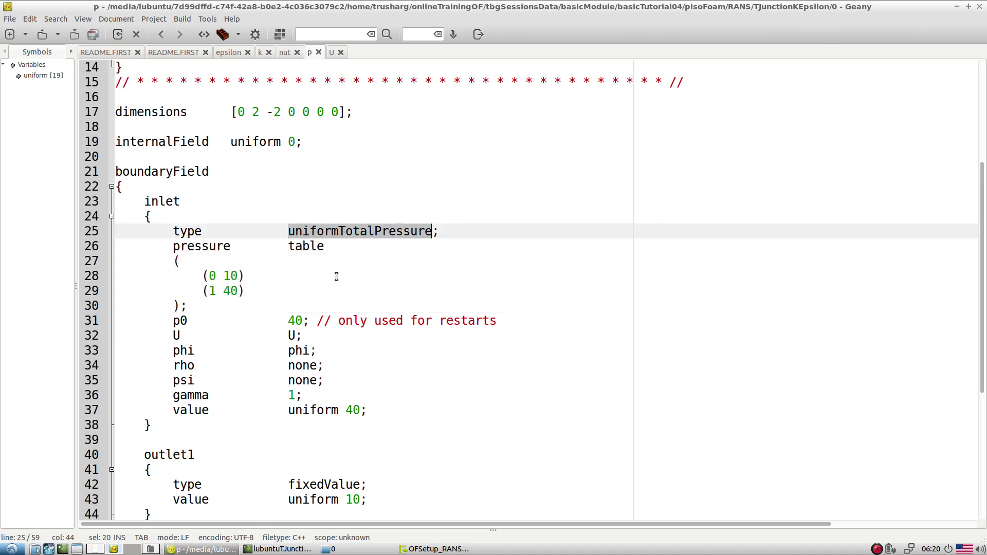
{"action": "left_click", "coordinate": [346, 270]}
{"action": "double_click", "coordinate": [365, 233]}
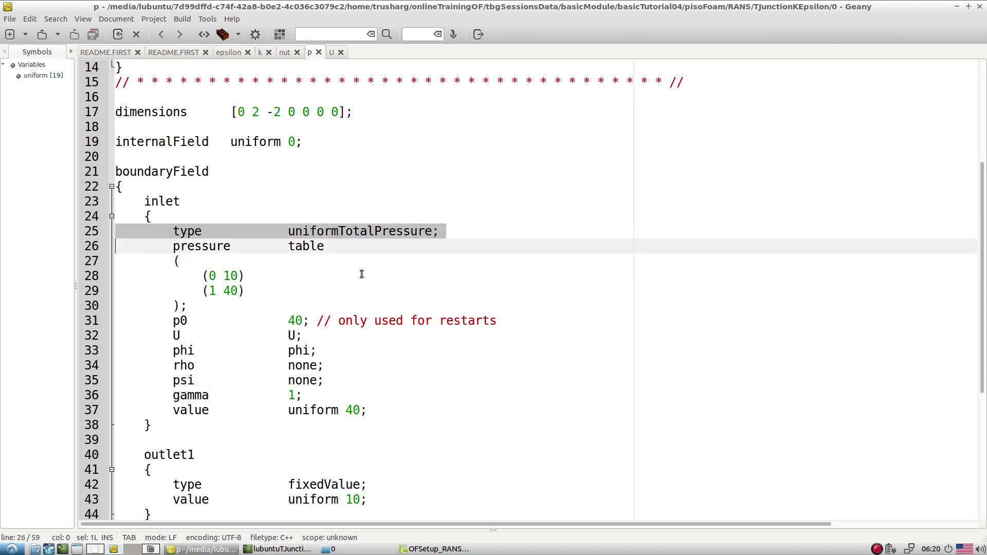
{"action": "left_click", "coordinate": [249, 277]}
{"action": "left_click", "coordinate": [346, 233]}
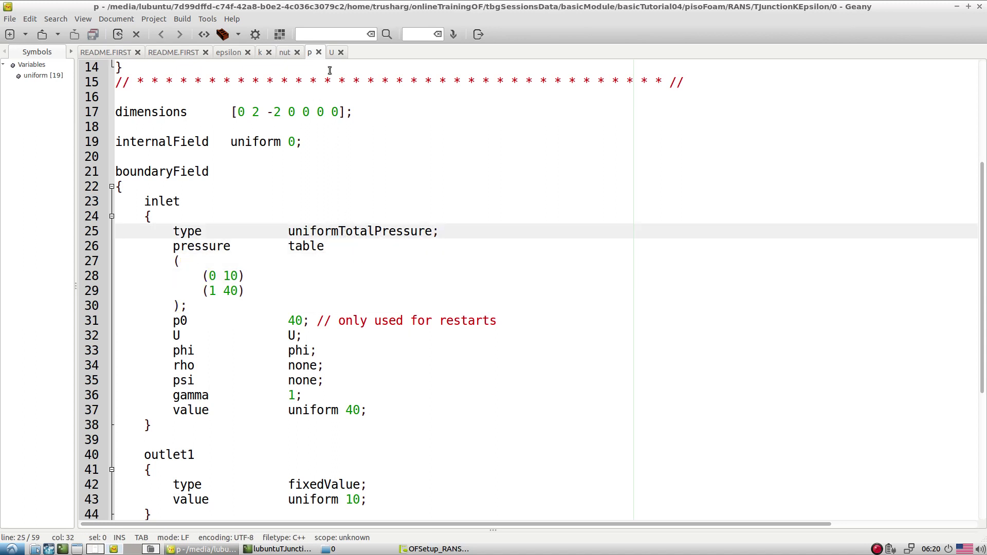
Step: Return to the U file and study the pressureInletOutletVelocity type and value set for the inlet
{"action": "left_click", "coordinate": [331, 52]}
{"action": "left_click", "coordinate": [341, 212]}
{"action": "double_click", "coordinate": [358, 202]}
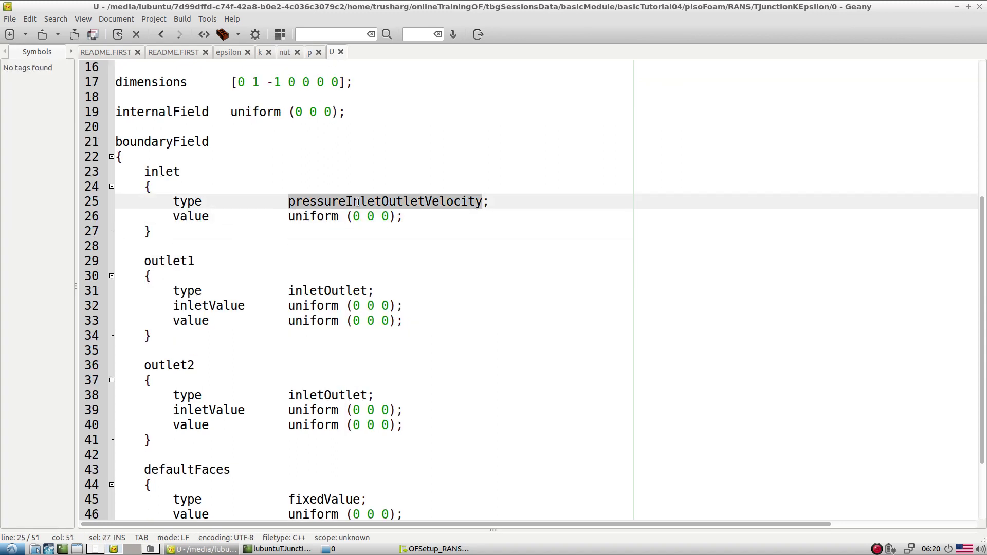
{"action": "left_click", "coordinate": [345, 218]}
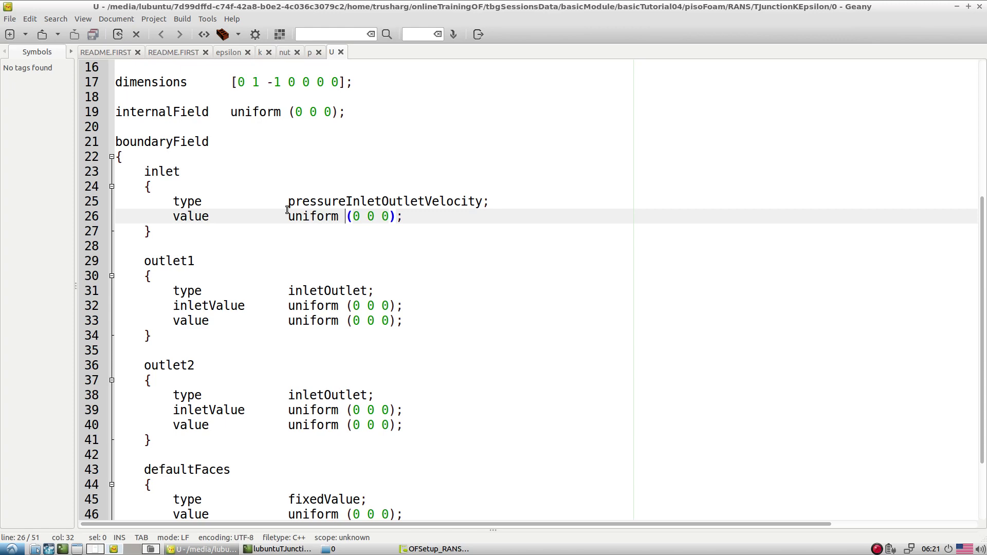
{"action": "left_click_drag", "start_coordinate": [288, 202], "coordinate": [454, 202]}
{"action": "left_click", "coordinate": [395, 231]}
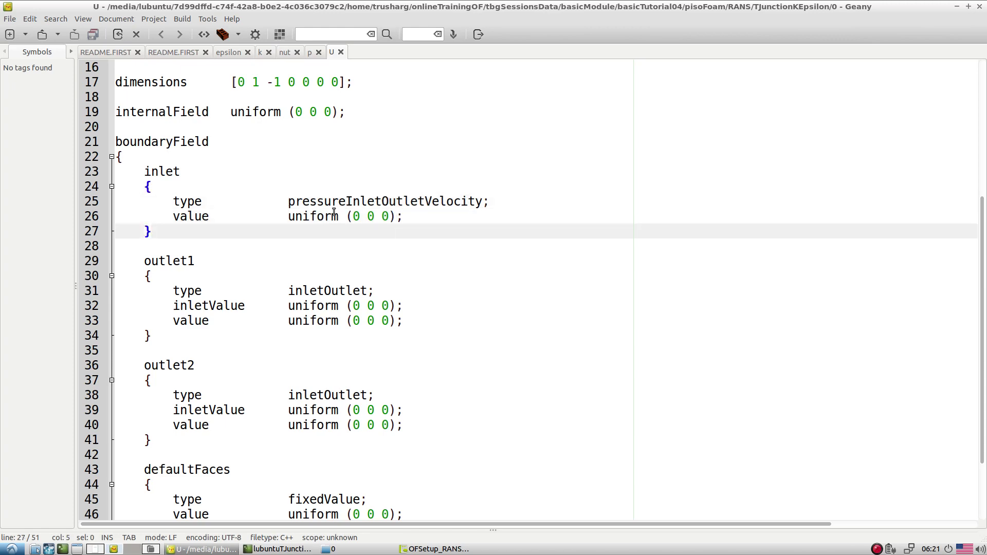
{"action": "double_click", "coordinate": [393, 202]}
{"action": "left_click", "coordinate": [298, 245]}
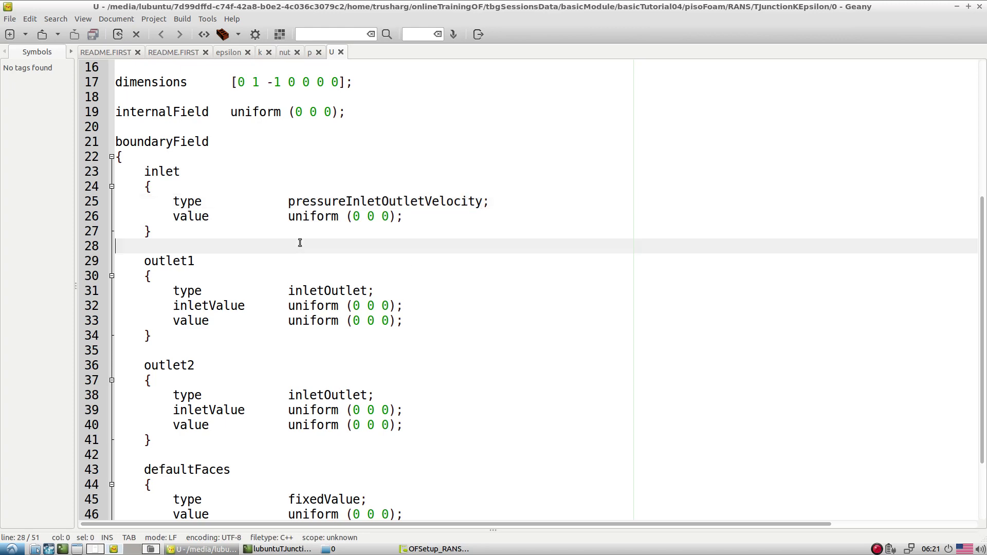
{"action": "double_click", "coordinate": [303, 204]}
{"action": "left_click", "coordinate": [364, 232]}
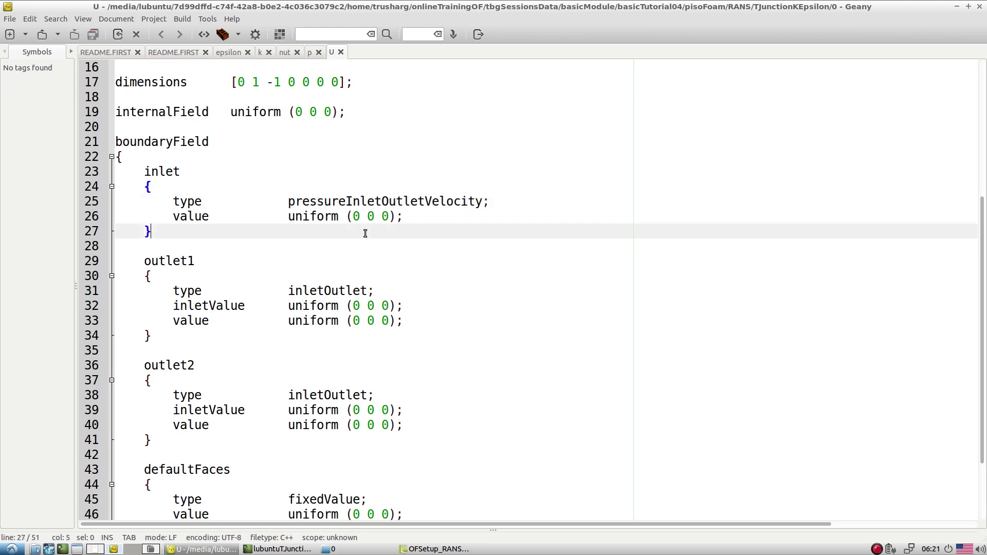
{"action": "double_click", "coordinate": [364, 205]}
{"action": "left_click_drag", "start_coordinate": [167, 206], "coordinate": [464, 216]}
{"action": "left_click", "coordinate": [406, 300]}
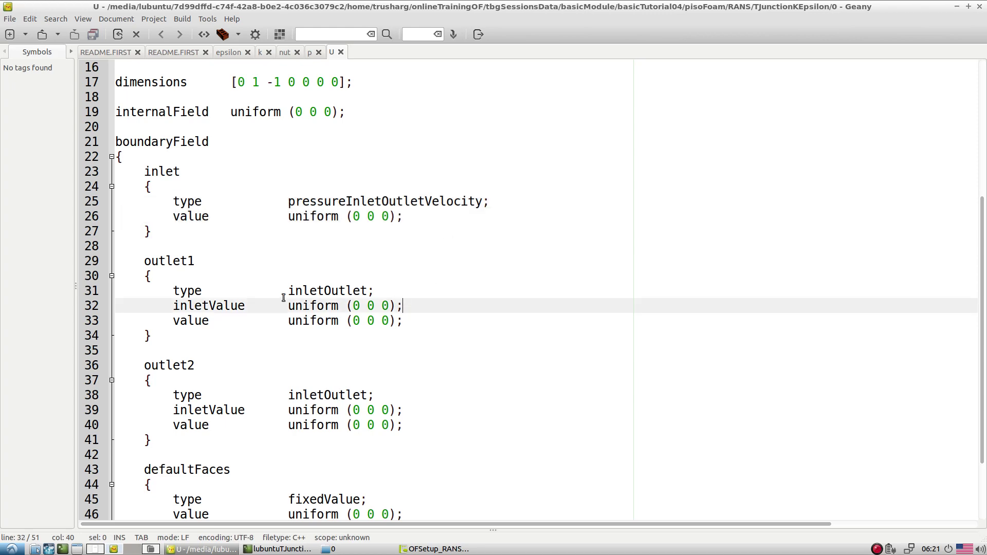
Step: Examine the inletOutlet velocity condition of outlet1 in the U file
{"action": "left_click_drag", "start_coordinate": [291, 292], "coordinate": [368, 292]}
{"action": "left_click", "coordinate": [367, 319]}
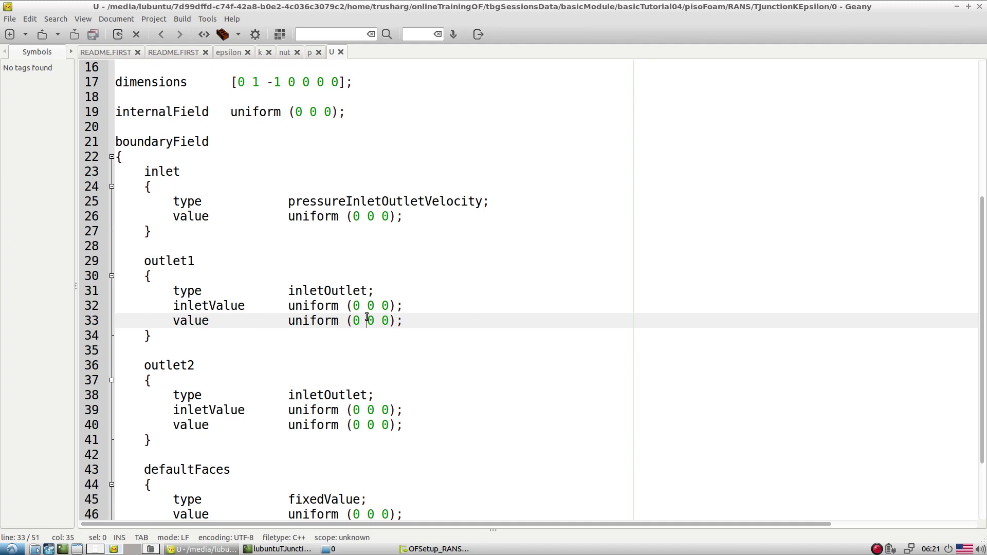
{"action": "double_click", "coordinate": [313, 293]}
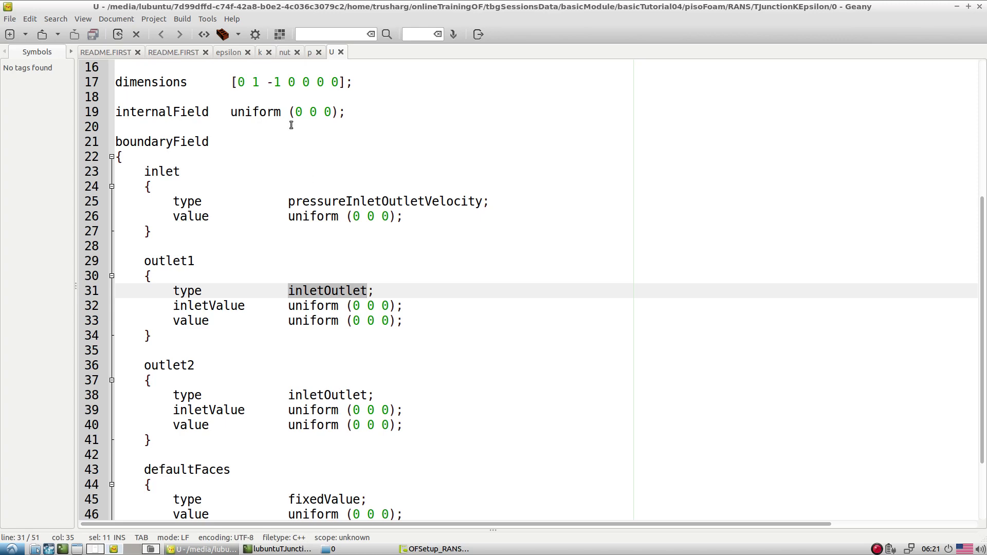
Step: Review the outlet1 and outlet2 boundary entries in the p file
{"action": "left_click", "coordinate": [310, 53]}
{"action": "scroll", "coordinate": [376, 320], "scroll_direction": "down", "scroll_amount": 5}
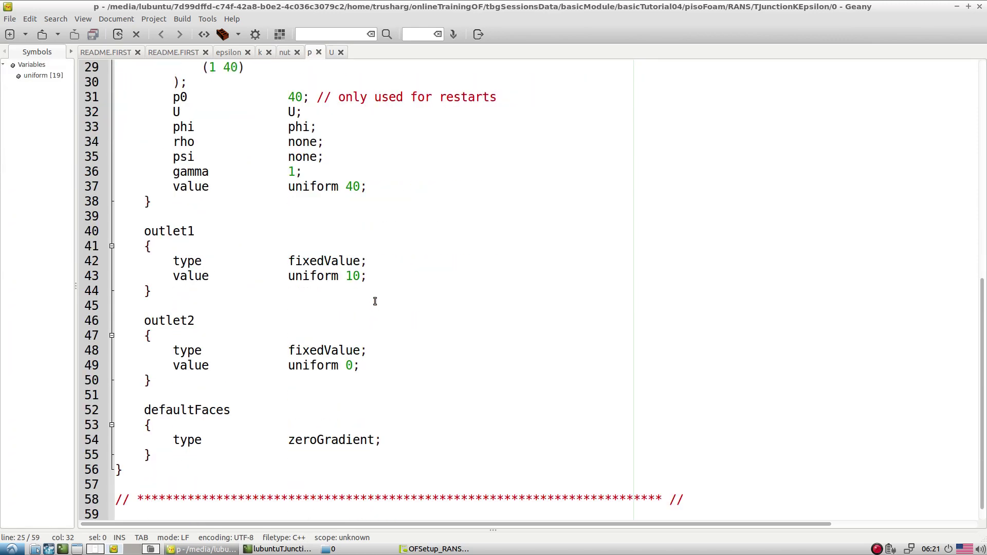
{"action": "left_click_drag", "start_coordinate": [381, 248], "coordinate": [389, 287]}
{"action": "left_click", "coordinate": [390, 287]}
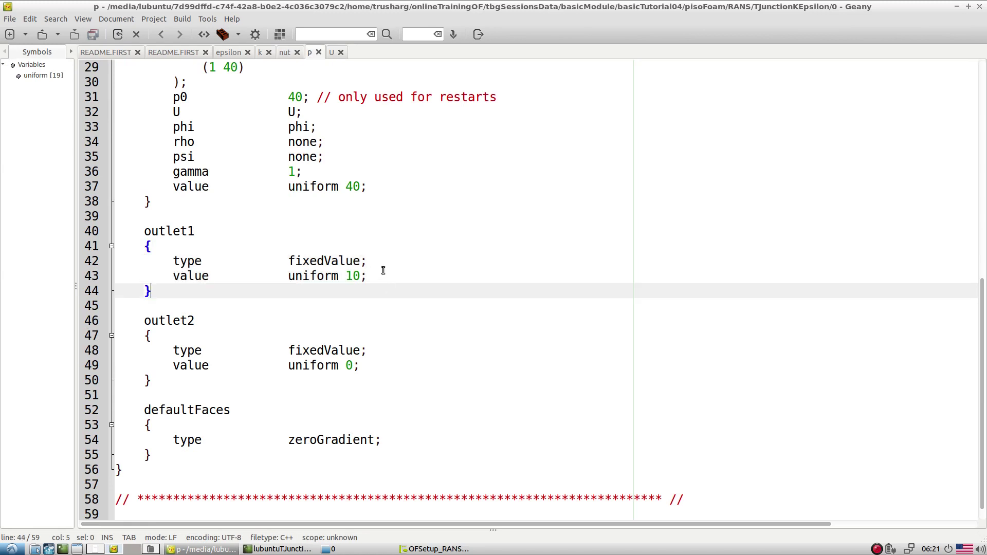
{"action": "left_click_drag", "start_coordinate": [375, 249], "coordinate": [383, 267]}
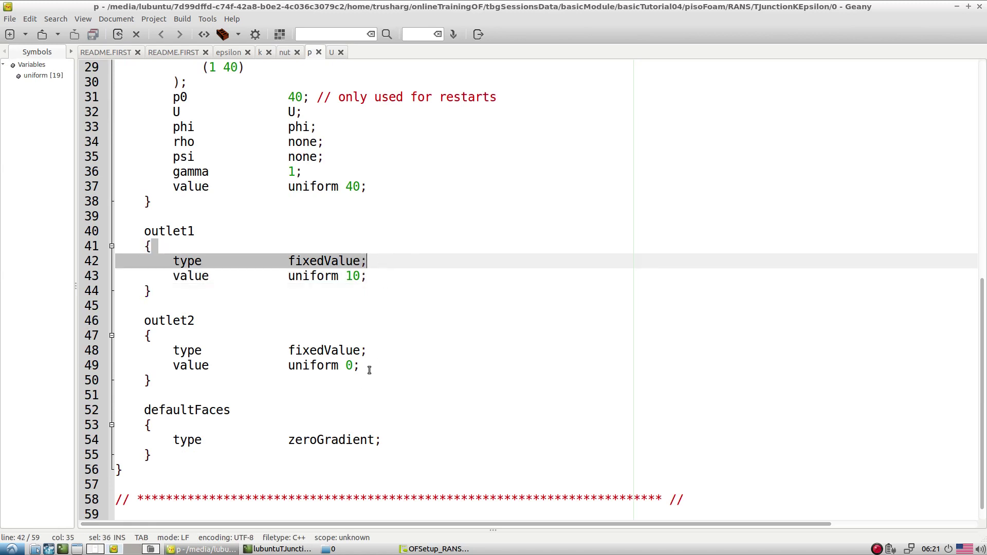
{"action": "left_click_drag", "start_coordinate": [369, 371], "coordinate": [102, 353]}
{"action": "double_click", "coordinate": [298, 355]}
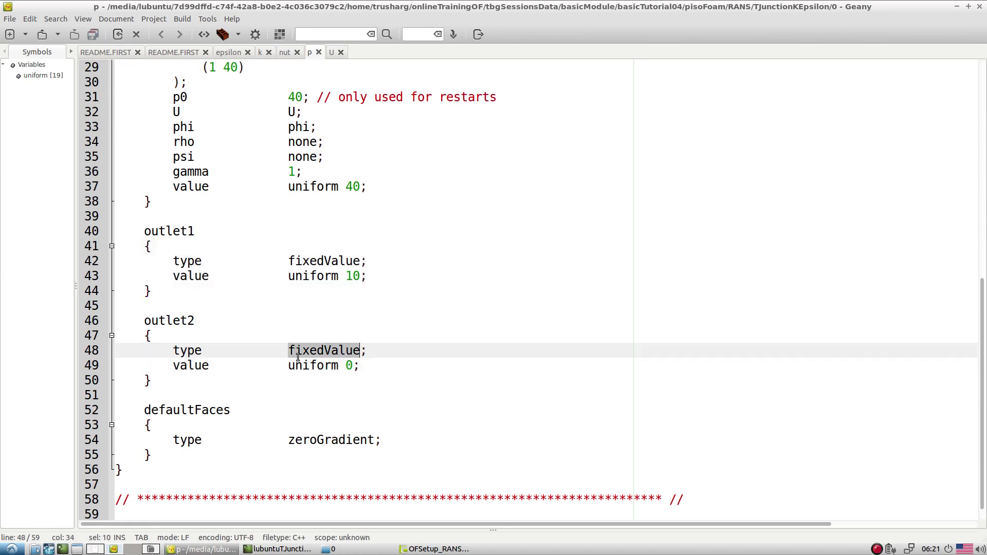
{"action": "left_click_drag", "start_coordinate": [360, 366], "coordinate": [115, 352]}
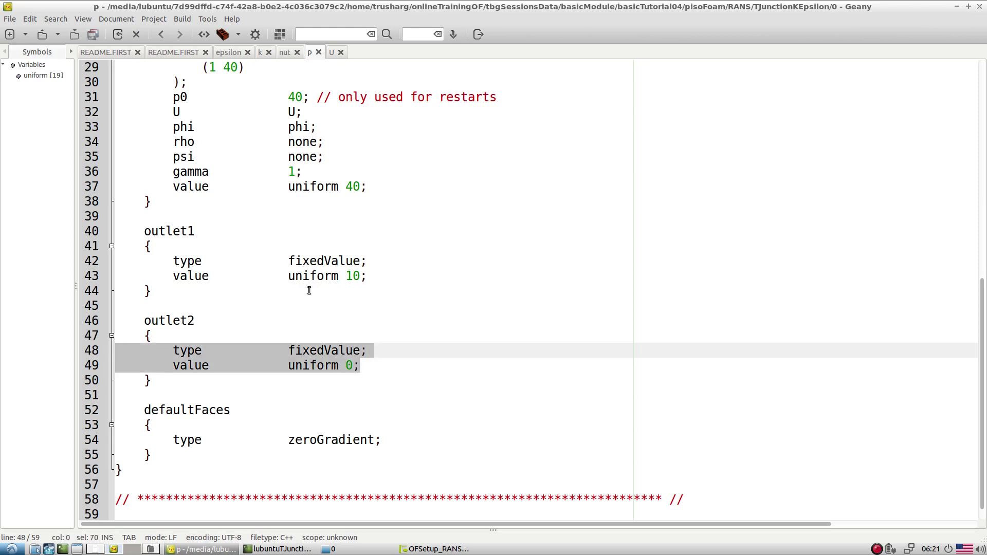
Step: Compare the fixedValue pressure settings of outlet1 with those of outlet2 in the p file
{"action": "left_click", "coordinate": [352, 276]}
{"action": "left_click_drag", "start_coordinate": [390, 276], "coordinate": [69, 267]}
{"action": "left_click_drag", "start_coordinate": [371, 370], "coordinate": [117, 354]}
{"action": "left_click_drag", "start_coordinate": [361, 366], "coordinate": [77, 352]}
{"action": "left_click_drag", "start_coordinate": [368, 278], "coordinate": [38, 267]}
{"action": "left_click", "coordinate": [364, 249]}
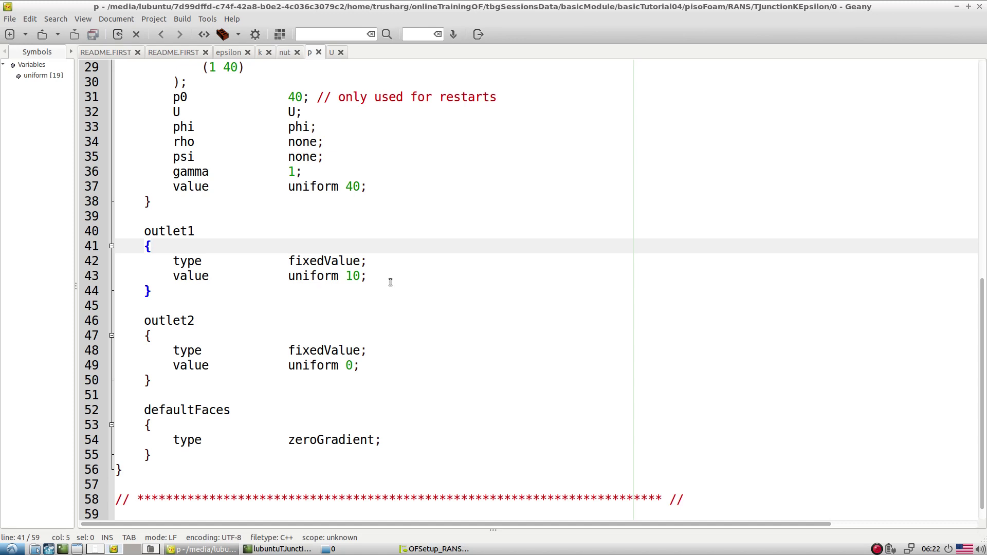
{"action": "left_click_drag", "start_coordinate": [391, 282], "coordinate": [91, 261]}
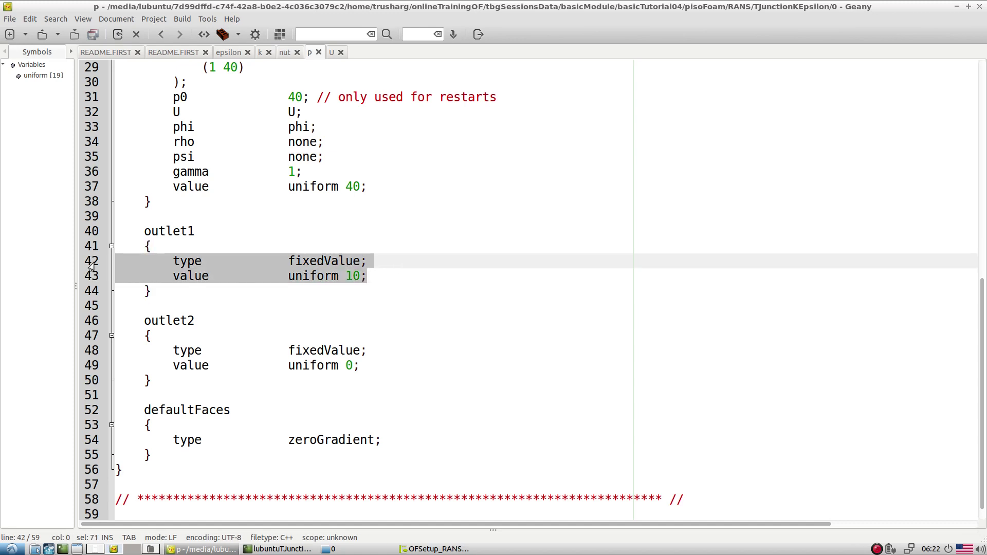
{"action": "left_click_drag", "start_coordinate": [371, 366], "coordinate": [116, 352]}
{"action": "left_click", "coordinate": [356, 294]}
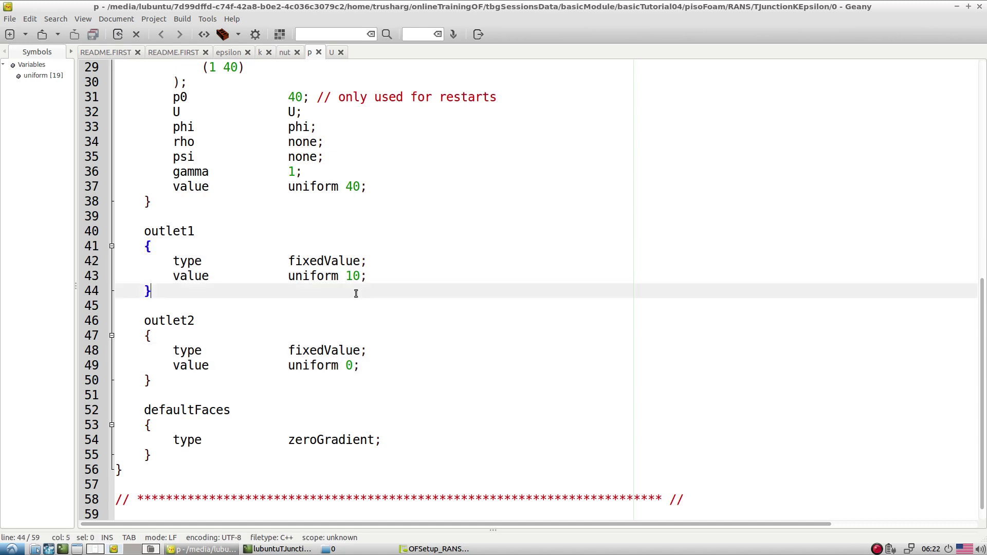
{"action": "left_click_drag", "start_coordinate": [380, 280], "coordinate": [107, 264]}
{"action": "left_click", "coordinate": [259, 351]}
{"action": "left_click_drag", "start_coordinate": [418, 382], "coordinate": [110, 352]}
{"action": "left_click", "coordinate": [323, 305]}
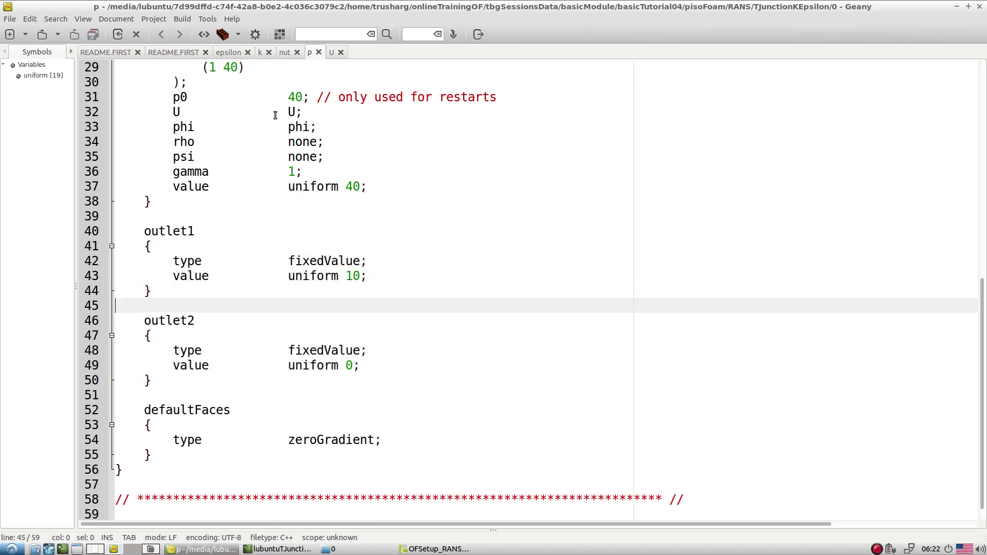
Step: Examine the inlet entry in the k file, including its turbulentIntensityKineticEnergyInlet type and intensity value
{"action": "left_click", "coordinate": [260, 53]}
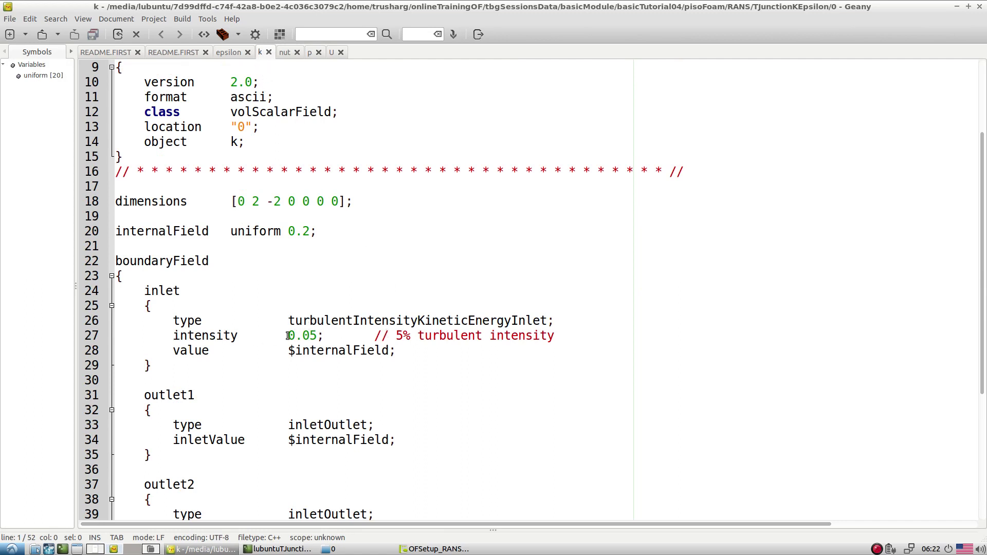
{"action": "left_click_drag", "start_coordinate": [288, 336], "coordinate": [315, 334]}
{"action": "left_click", "coordinate": [324, 350]}
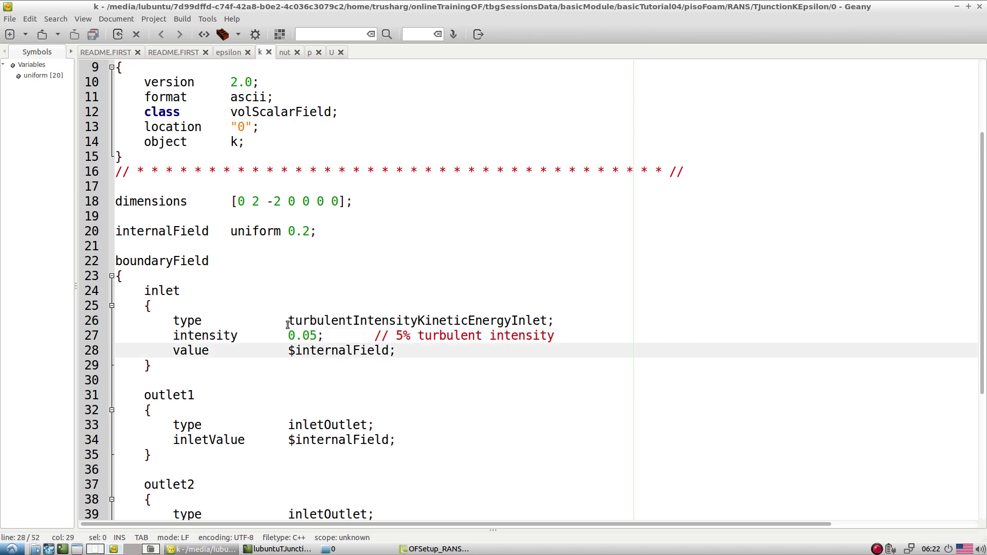
{"action": "left_click_drag", "start_coordinate": [288, 320], "coordinate": [553, 321]}
{"action": "left_click", "coordinate": [511, 336]}
{"action": "double_click", "coordinate": [354, 322]}
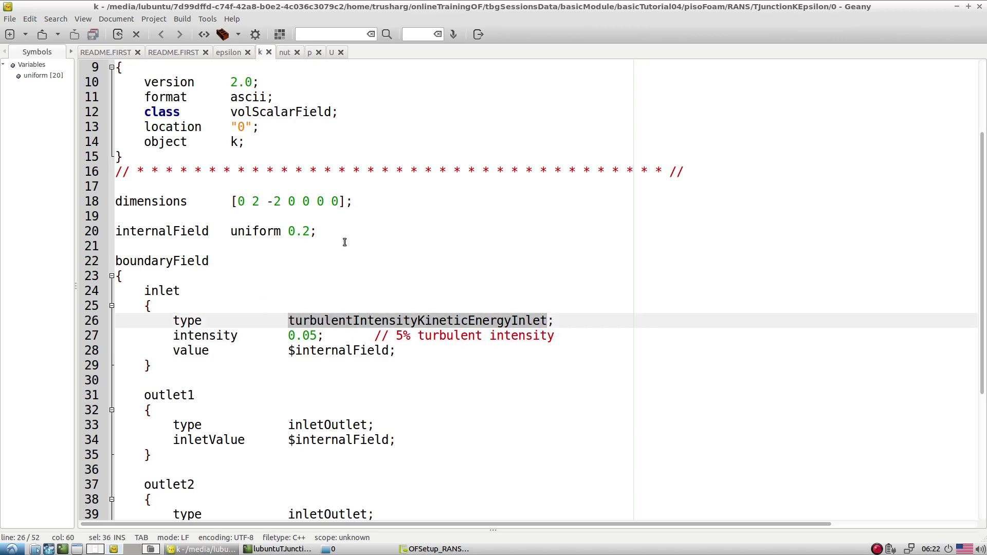
{"action": "scroll", "coordinate": [344, 242], "scroll_direction": "down", "scroll_amount": 2}
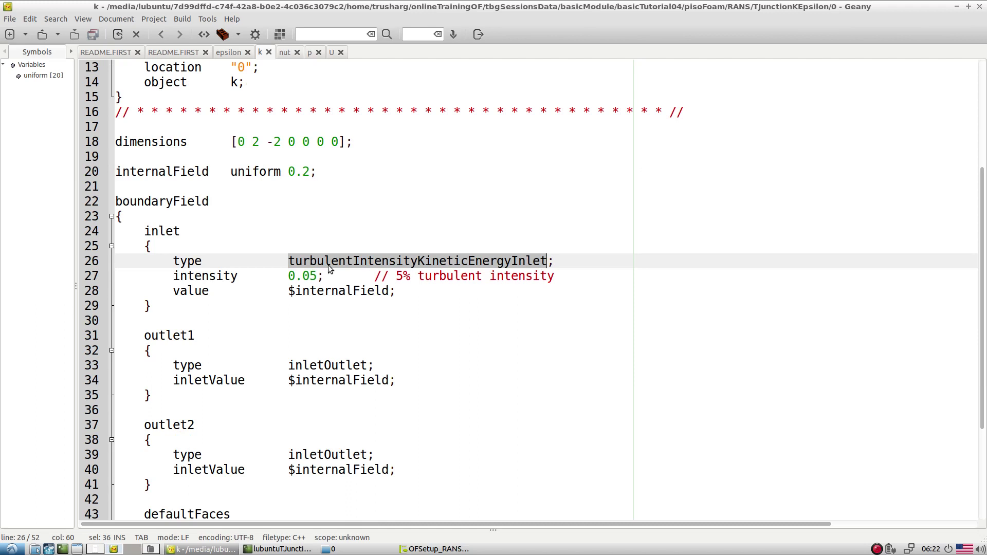
Step: Examine the intensity and value settings alongside the turbulence type of the inlet in the k file
{"action": "left_click_drag", "start_coordinate": [289, 276], "coordinate": [317, 276]}
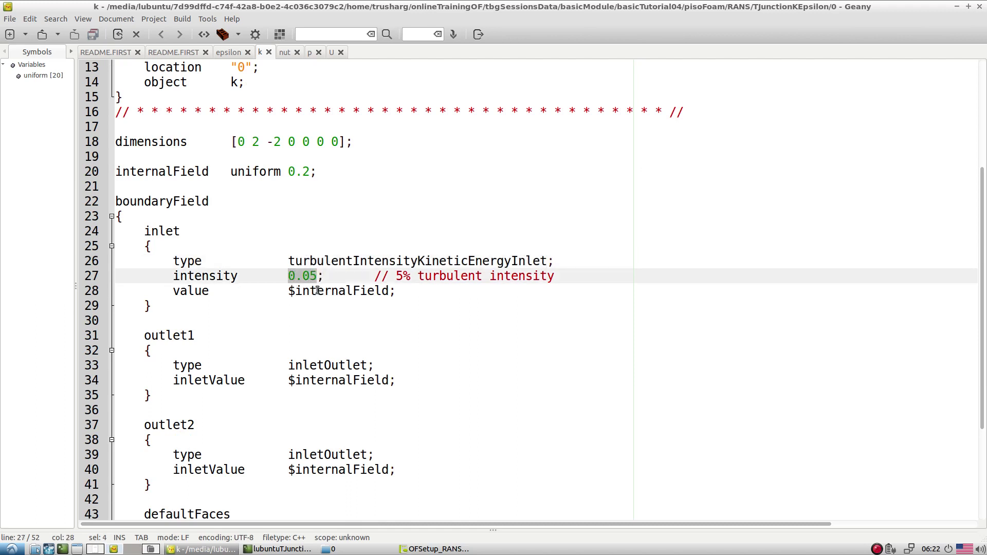
{"action": "double_click", "coordinate": [317, 291]}
{"action": "double_click", "coordinate": [339, 264]}
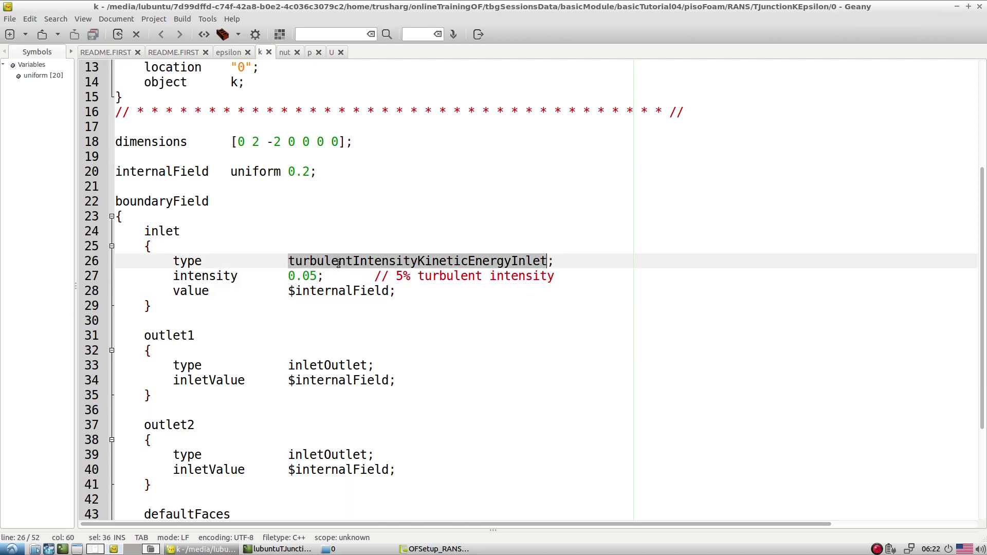
{"action": "double_click", "coordinate": [320, 291]}
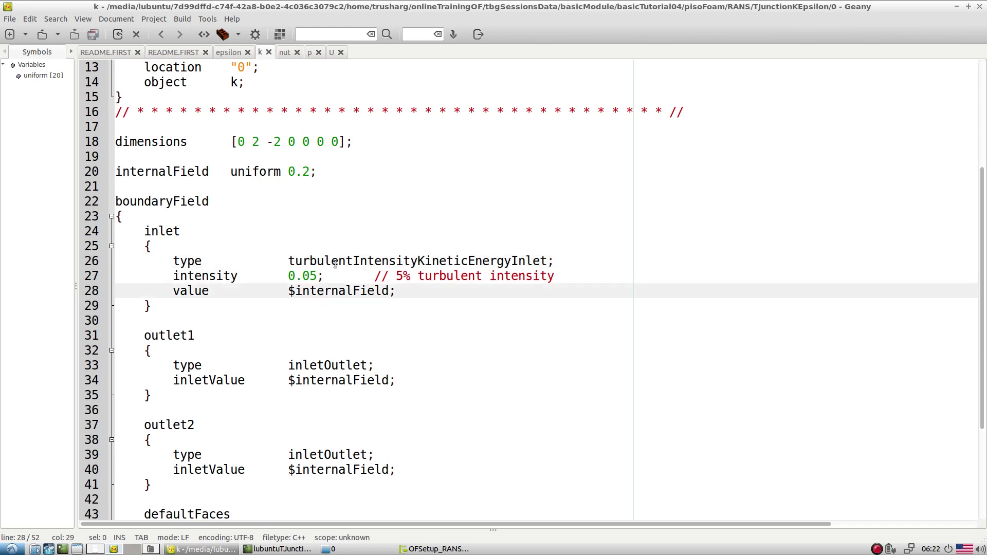
{"action": "double_click", "coordinate": [338, 261]}
Step: Close the U file and reopen it from the case's 0 folder
{"action": "left_click", "coordinate": [340, 52]}
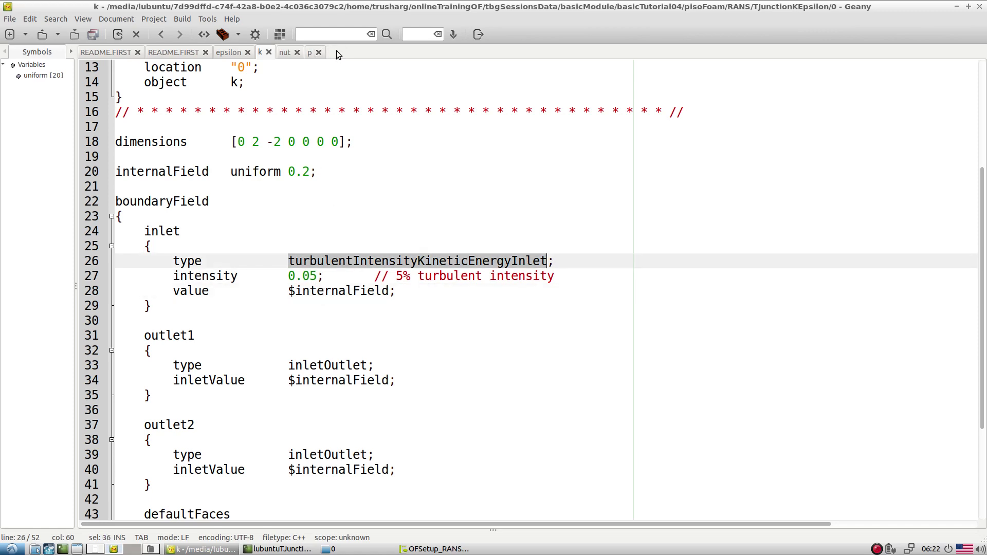
{"action": "left_click", "coordinate": [42, 34]}
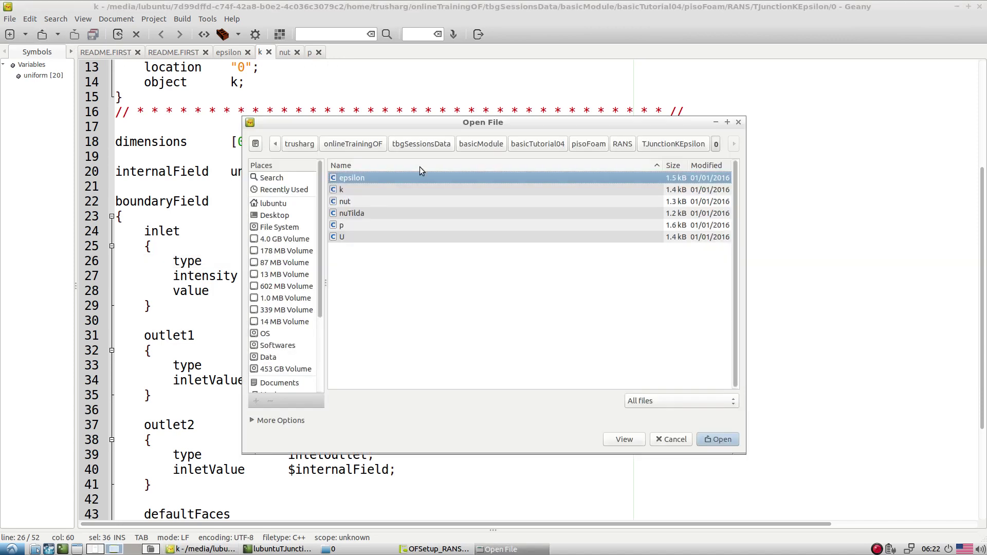
{"action": "double_click", "coordinate": [334, 237]}
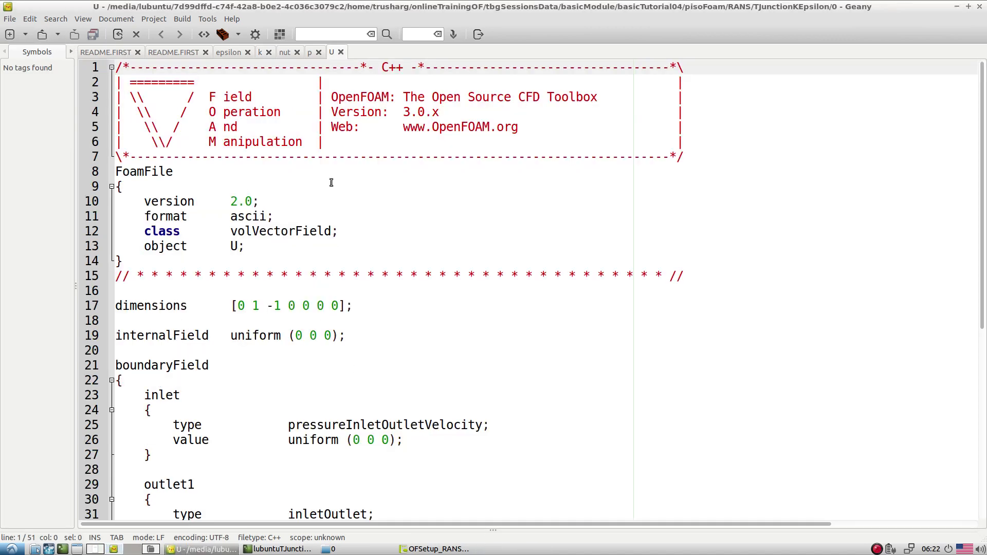
Step: Check the inlet pressure entry in the p file and return to the inlet type line in the k file
{"action": "left_click", "coordinate": [310, 52]}
{"action": "scroll", "coordinate": [334, 191], "scroll_direction": "up", "scroll_amount": 5}
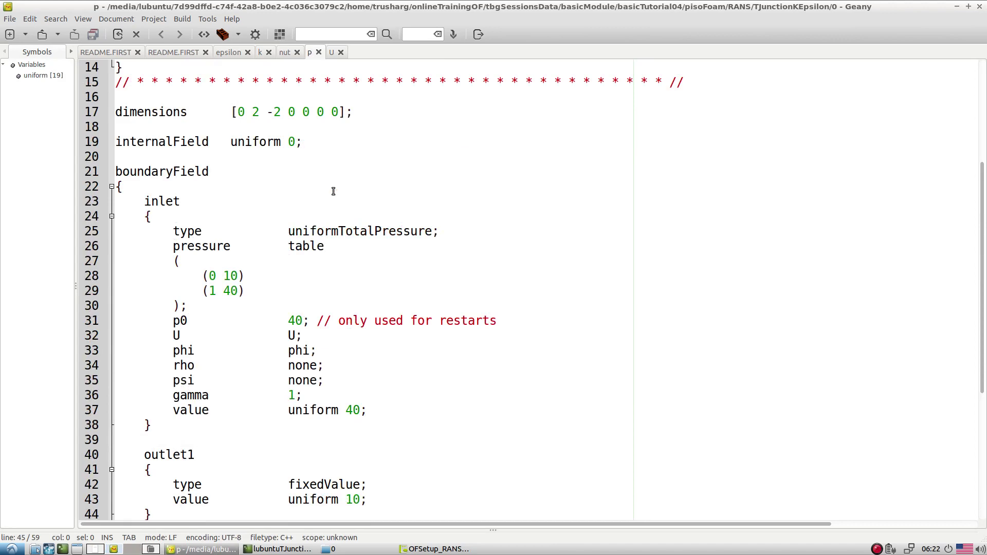
{"action": "left_click", "coordinate": [262, 57]}
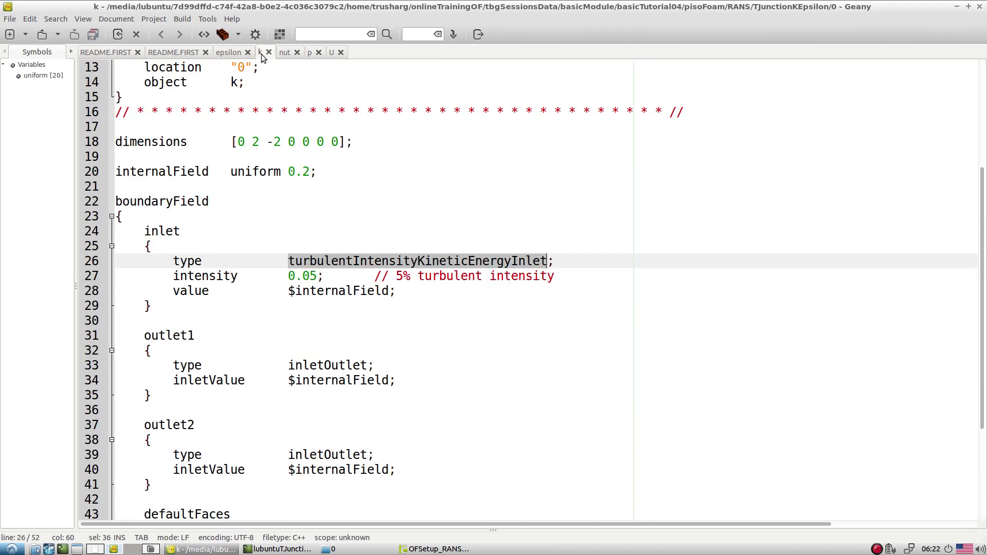
{"action": "left_click", "coordinate": [348, 291]}
{"action": "triple_click", "coordinate": [362, 261]}
Step: Review the boundary types of outlet1, outlet2 and the defaultFaces walls in the k file
{"action": "scroll", "coordinate": [362, 338], "scroll_direction": "down", "scroll_amount": 2}
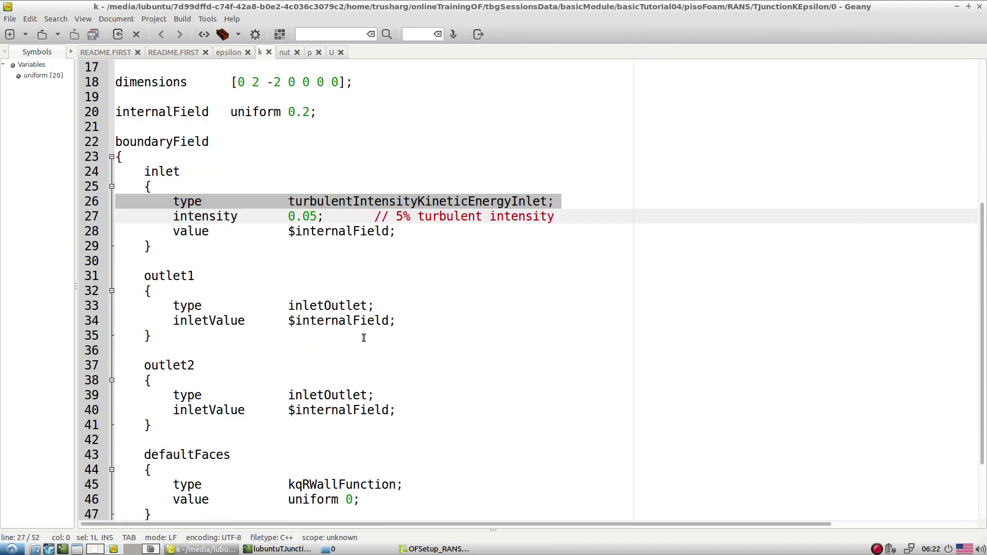
{"action": "double_click", "coordinate": [310, 306]}
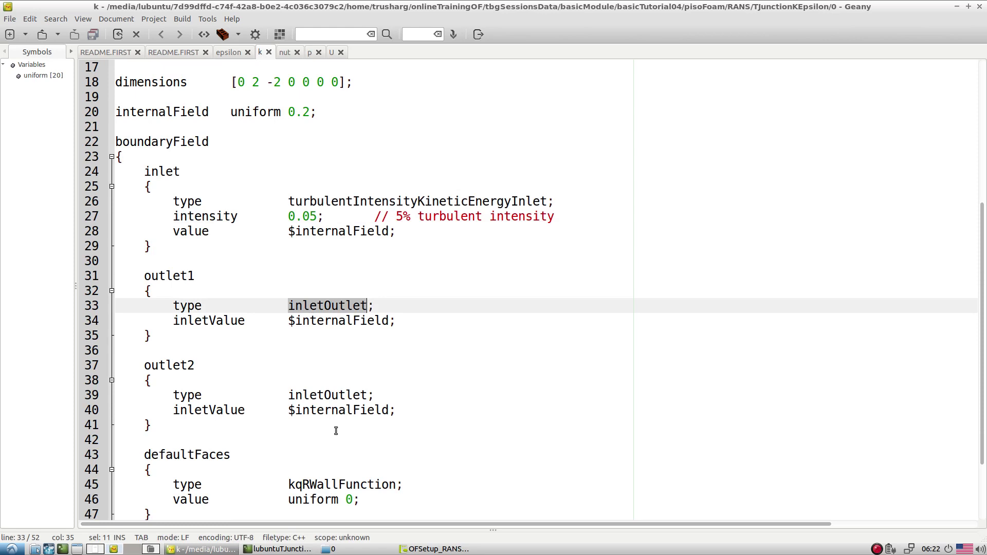
{"action": "double_click", "coordinate": [334, 395]}
{"action": "scroll", "coordinate": [339, 432], "scroll_direction": "down", "scroll_amount": 3}
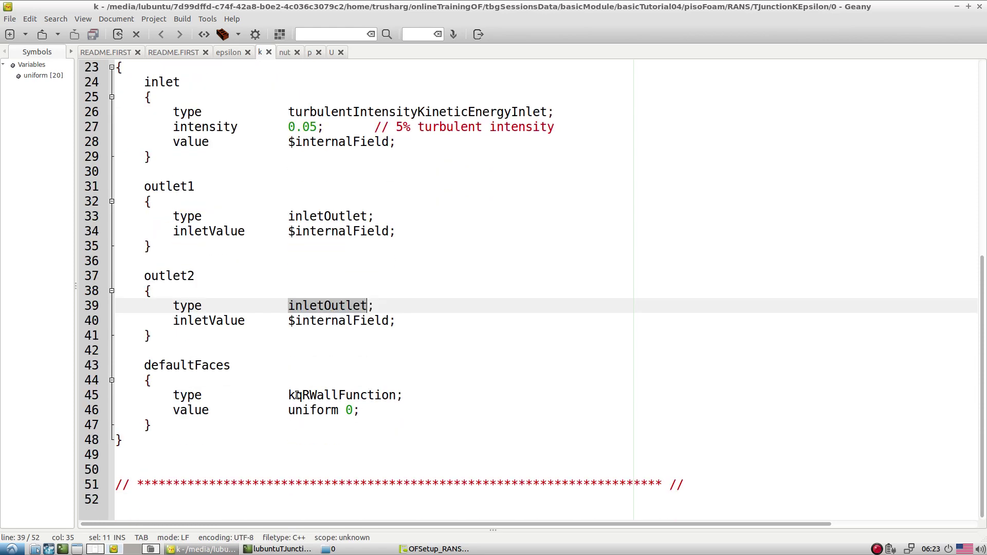
{"action": "left_click_drag", "start_coordinate": [292, 396], "coordinate": [396, 396]}
{"action": "left_click", "coordinate": [397, 396]}
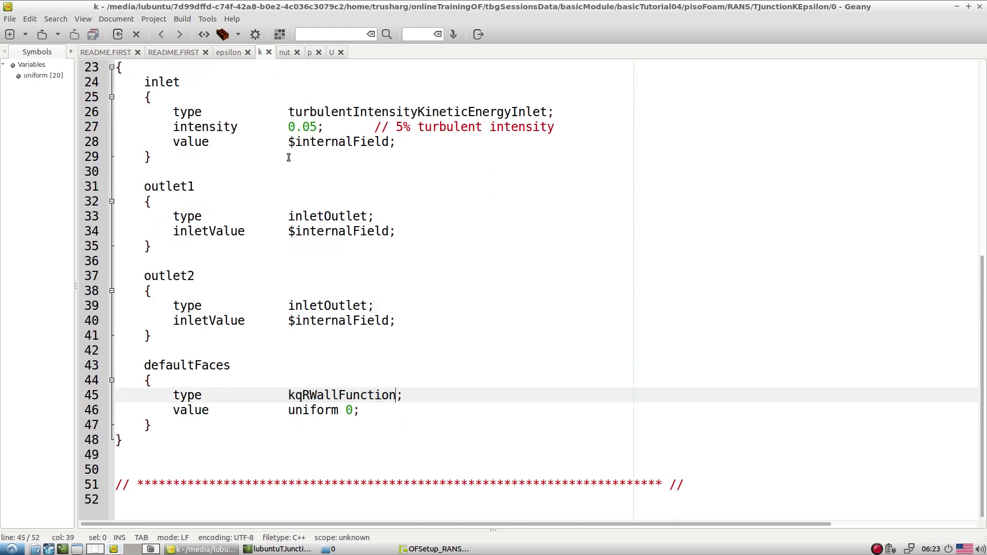
Step: Examine the boundary condition type of the inlet in the epsilon file
{"action": "left_click", "coordinate": [234, 53]}
{"action": "scroll", "coordinate": [359, 307], "scroll_direction": "down", "scroll_amount": 3}
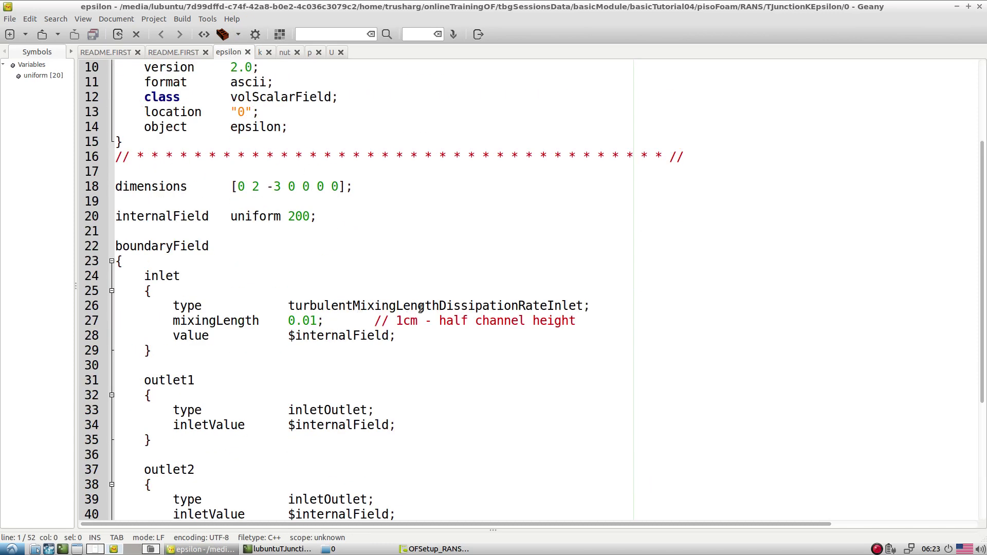
{"action": "double_click", "coordinate": [545, 307]}
{"action": "left_click", "coordinate": [490, 344]}
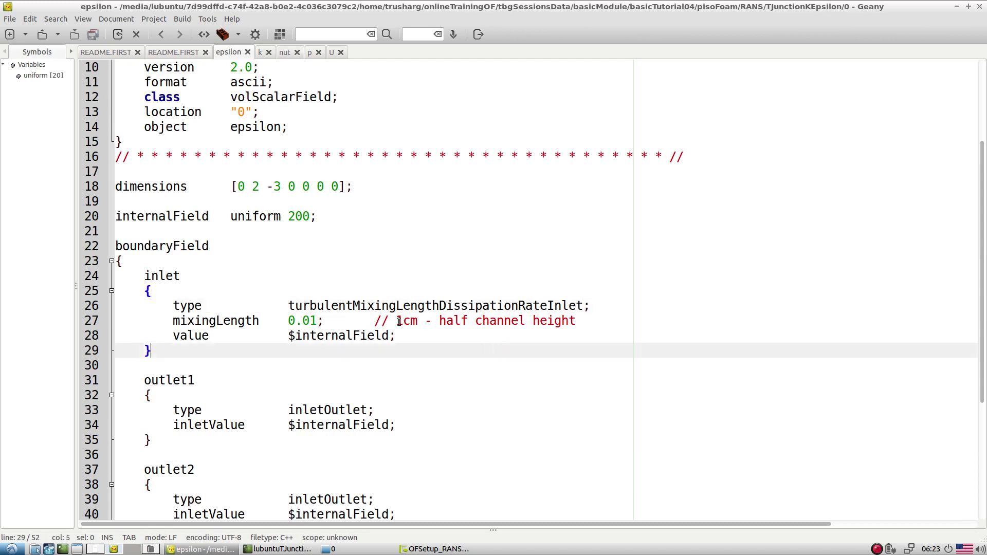
{"action": "double_click", "coordinate": [406, 307]}
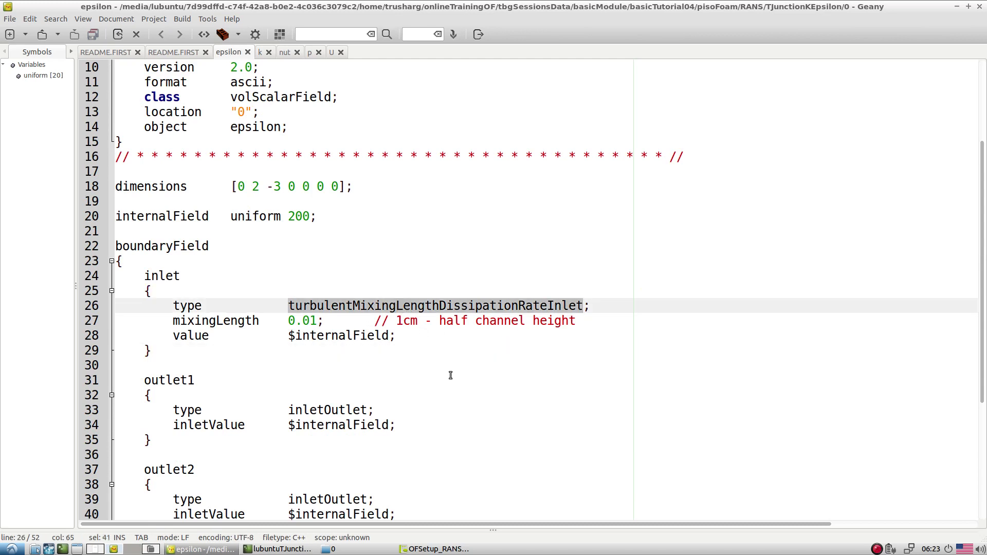
{"action": "left_click", "coordinate": [400, 369]}
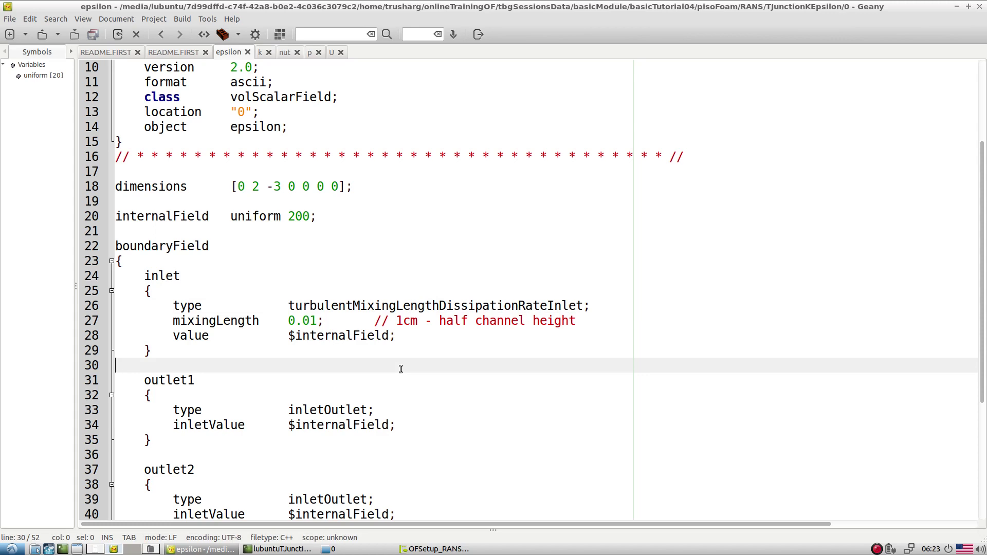
{"action": "double_click", "coordinate": [366, 309]}
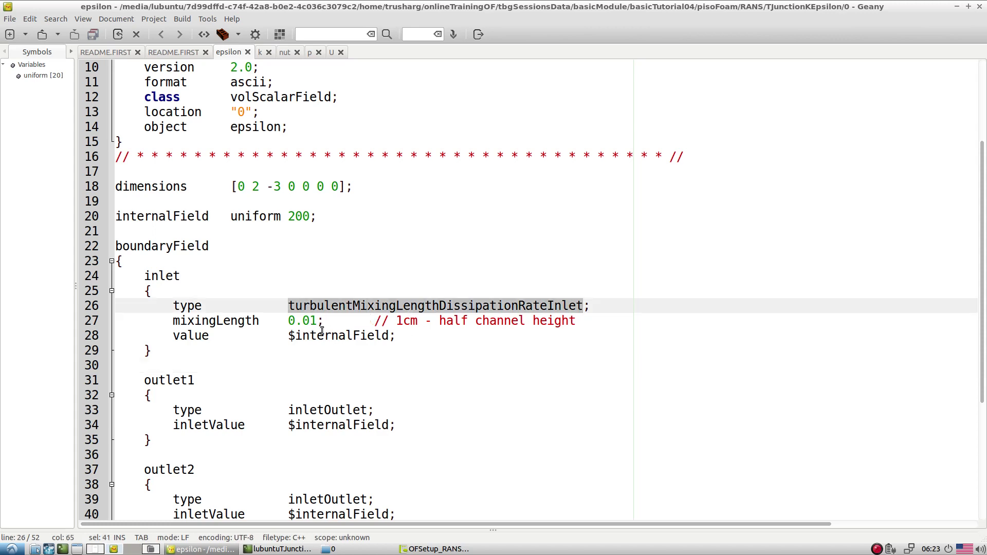
Step: Examine the mixingLength setting and its comment in the inlet entry of the epsilon file
{"action": "left_click_drag", "start_coordinate": [288, 321], "coordinate": [309, 321]}
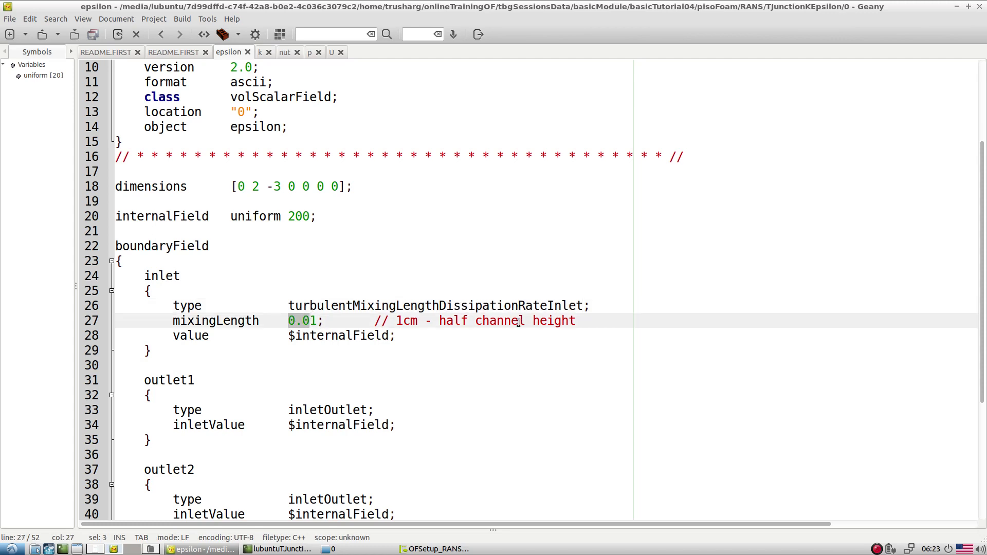
{"action": "left_click", "coordinate": [305, 332]}
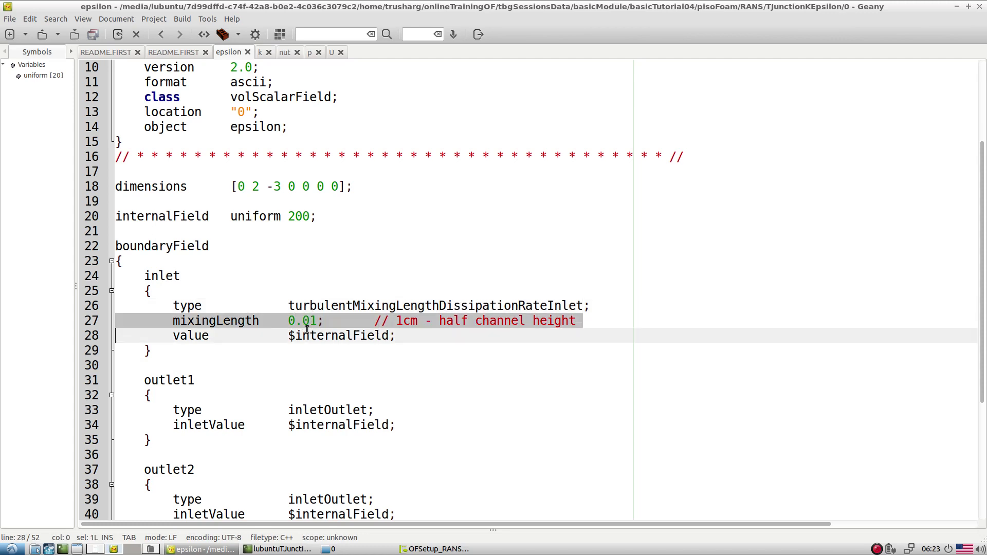
{"action": "left_click_drag", "start_coordinate": [176, 322], "coordinate": [362, 314]}
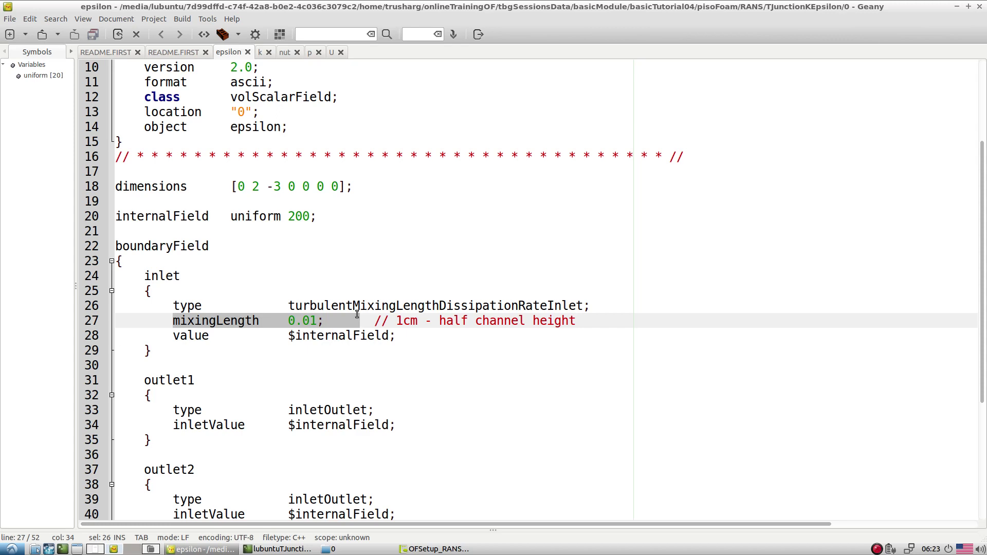
{"action": "left_click", "coordinate": [338, 321]}
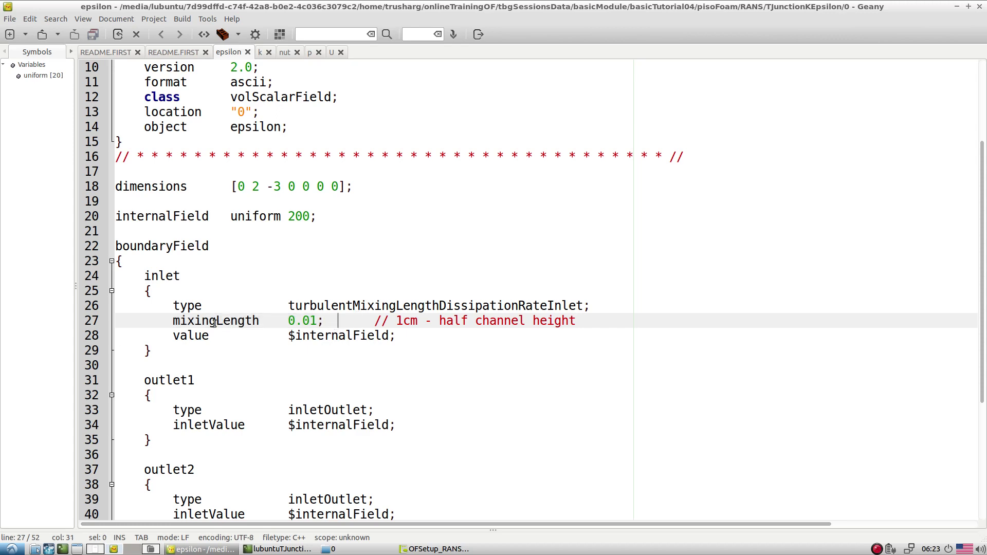
{"action": "double_click", "coordinate": [214, 321]}
{"action": "left_click", "coordinate": [361, 337]}
{"action": "double_click", "coordinate": [230, 323]}
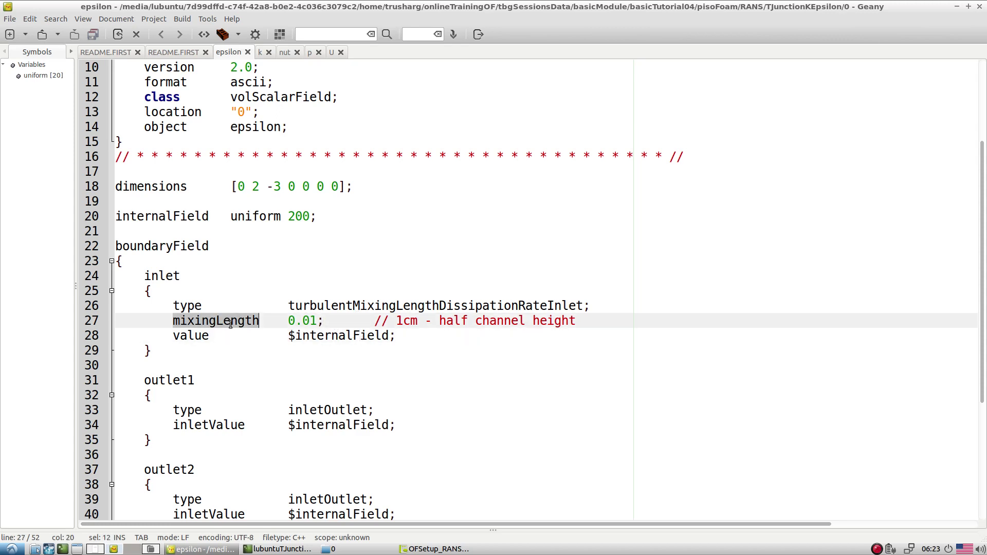
{"action": "left_click_drag", "start_coordinate": [338, 321], "coordinate": [172, 323]}
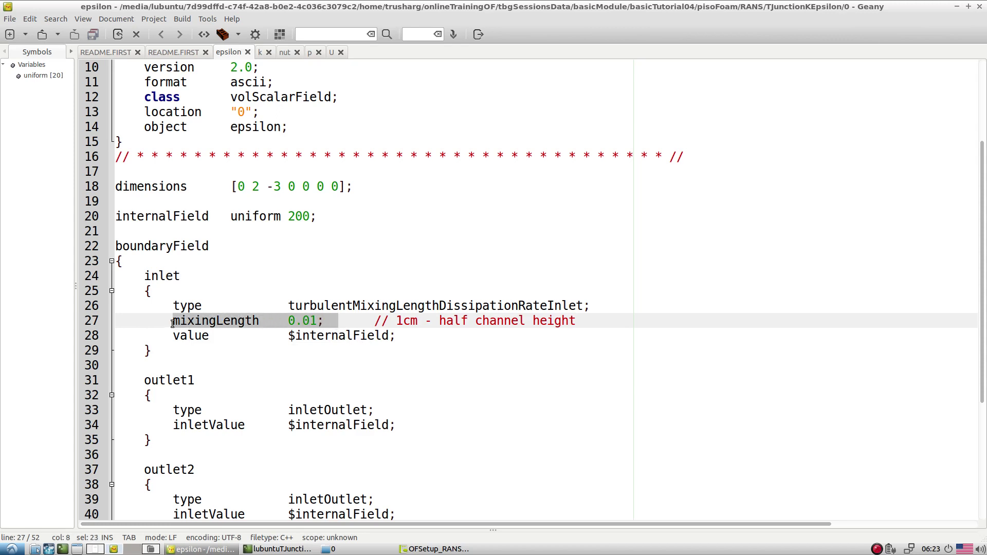
{"action": "left_click", "coordinate": [331, 335]}
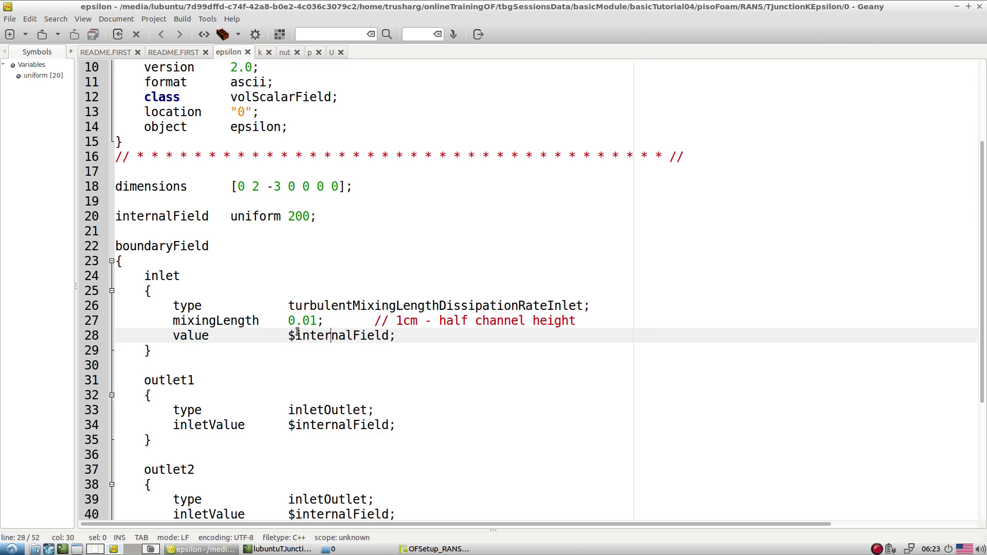
Step: Review the outlet1, outlet2 and defaultFaces boundary entries in the epsilon file
{"action": "scroll", "coordinate": [297, 331], "scroll_direction": "down", "scroll_amount": 4}
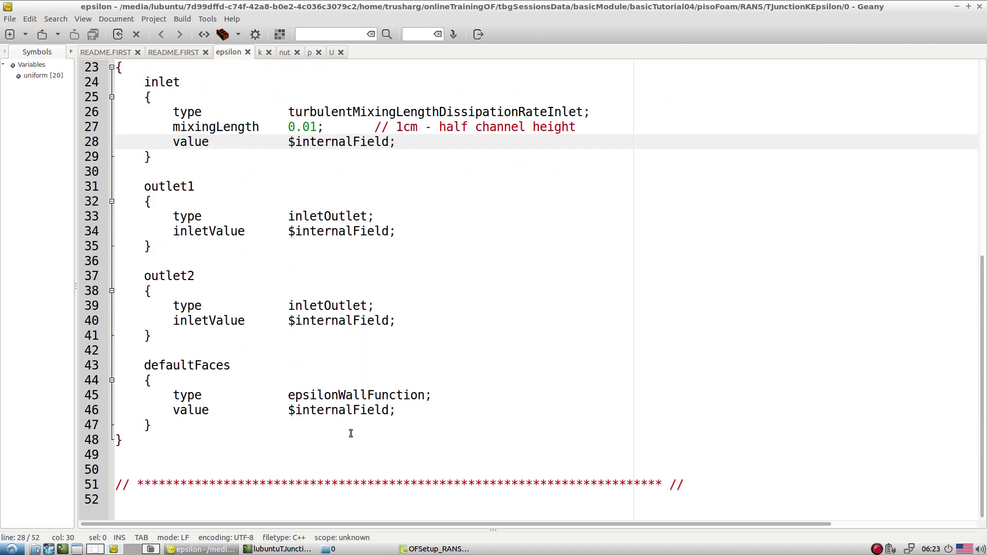
{"action": "left_click_drag", "start_coordinate": [405, 322], "coordinate": [136, 306]}
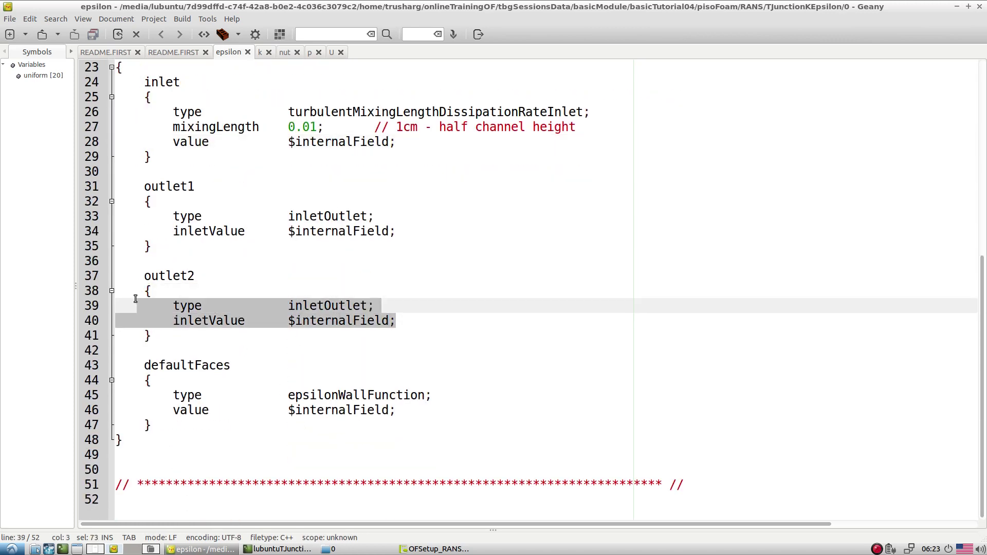
{"action": "double_click", "coordinate": [348, 222]}
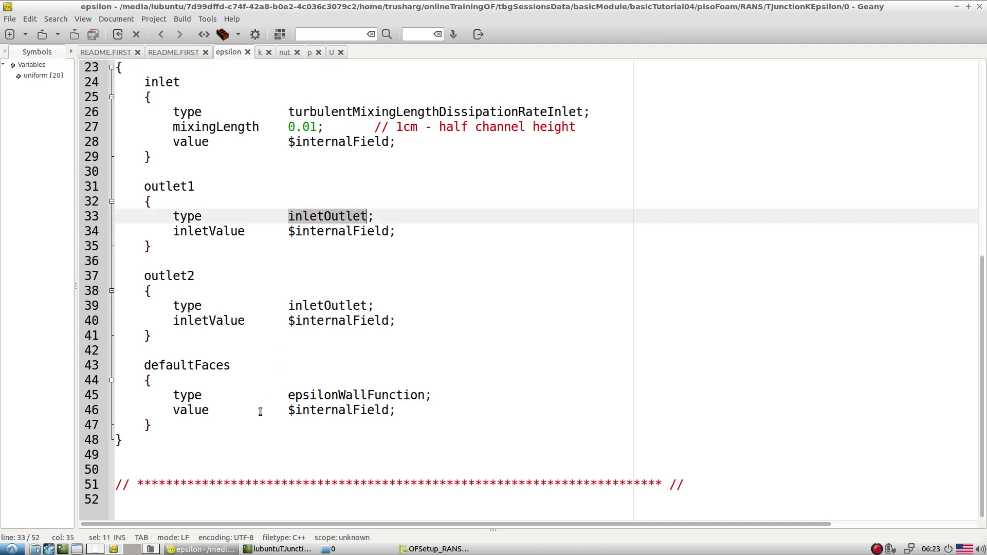
{"action": "left_click_drag", "start_coordinate": [173, 397], "coordinate": [96, 402]}
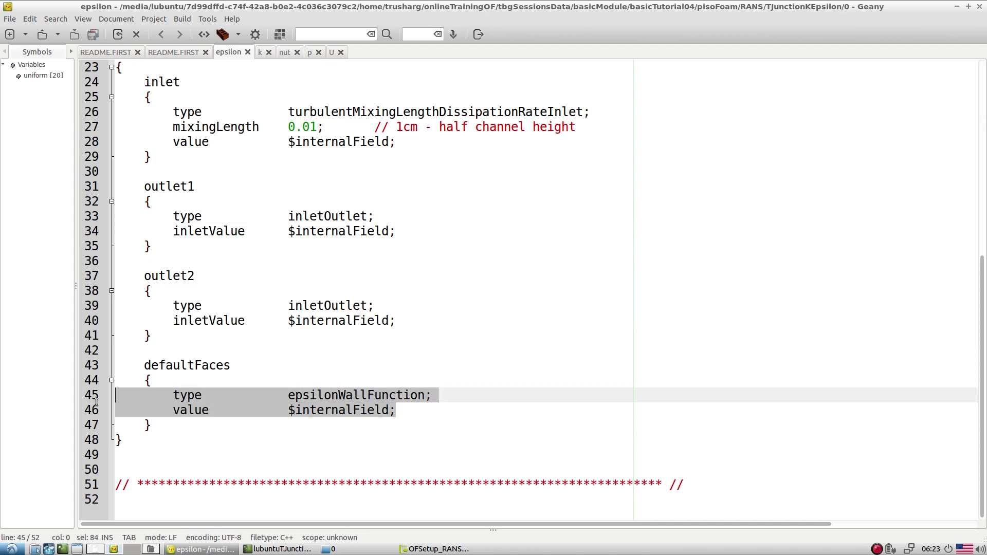
{"action": "left_click", "coordinate": [216, 335]}
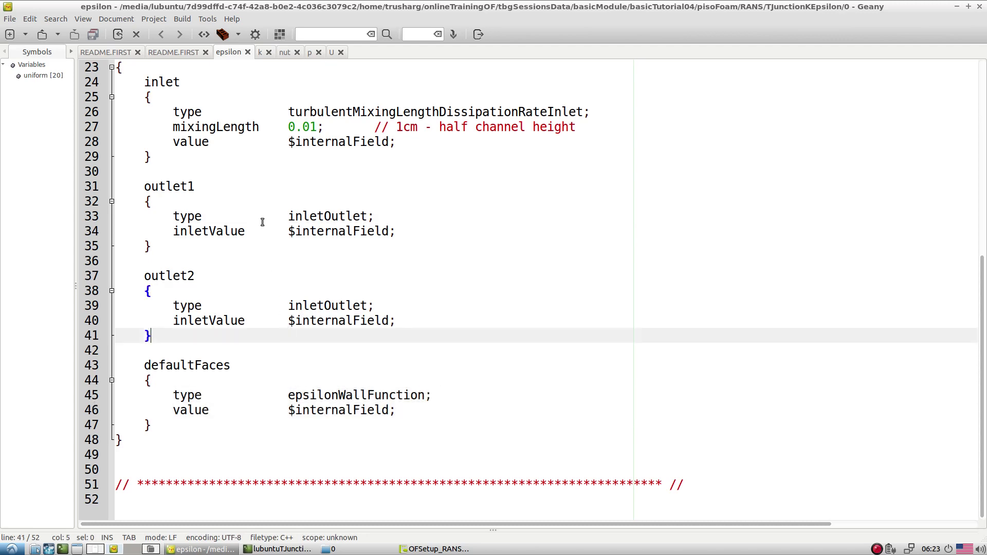
Step: Review the inlet, outlet1 and outlet2 boundary entries in the nut file
{"action": "left_click", "coordinate": [286, 52]}
{"action": "scroll", "coordinate": [320, 280], "scroll_direction": "down", "scroll_amount": 6}
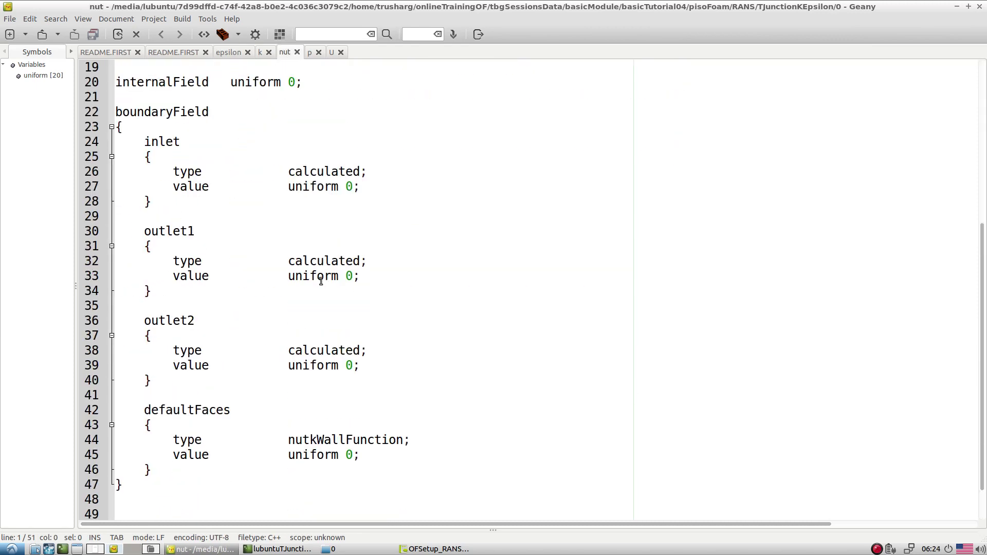
{"action": "scroll", "coordinate": [320, 280], "scroll_direction": "up", "scroll_amount": 3}
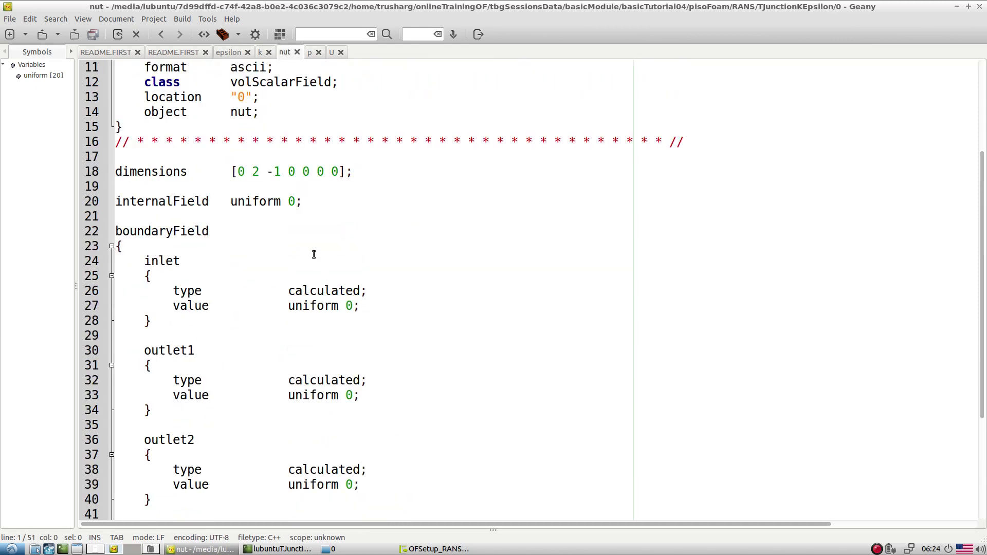
{"action": "scroll", "coordinate": [324, 258], "scroll_direction": "down", "scroll_amount": 3}
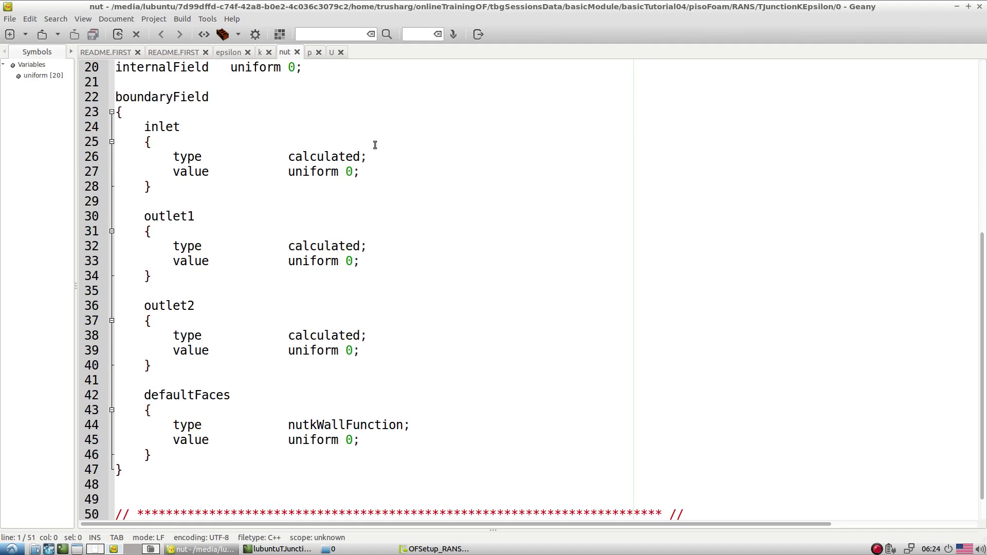
{"action": "left_click_drag", "start_coordinate": [372, 148], "coordinate": [389, 180]}
{"action": "left_click_drag", "start_coordinate": [370, 235], "coordinate": [375, 263]}
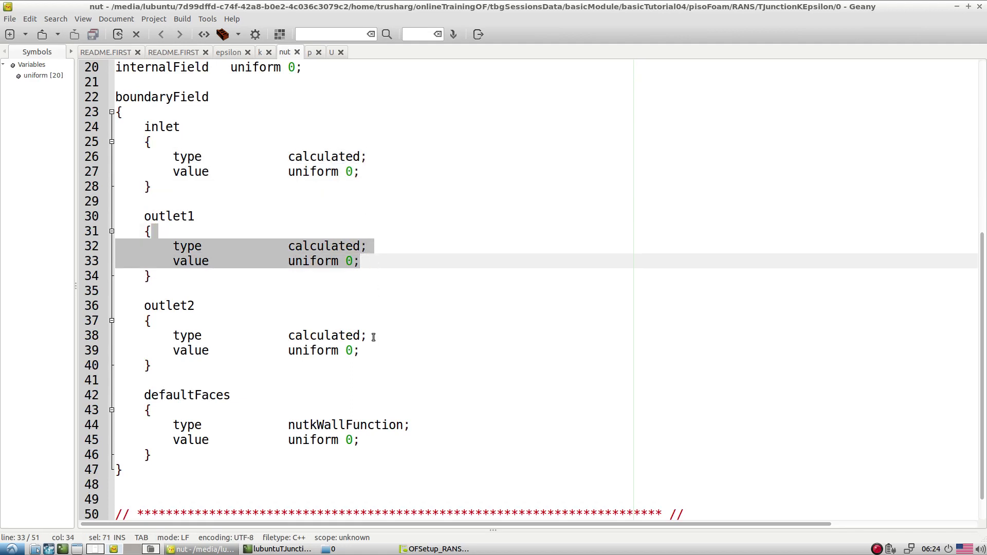
{"action": "left_click_drag", "start_coordinate": [373, 324], "coordinate": [378, 344]}
Step: Examine the wall function type and value of defaultFaces in the nut file
{"action": "left_click_drag", "start_coordinate": [334, 411], "coordinate": [373, 425]}
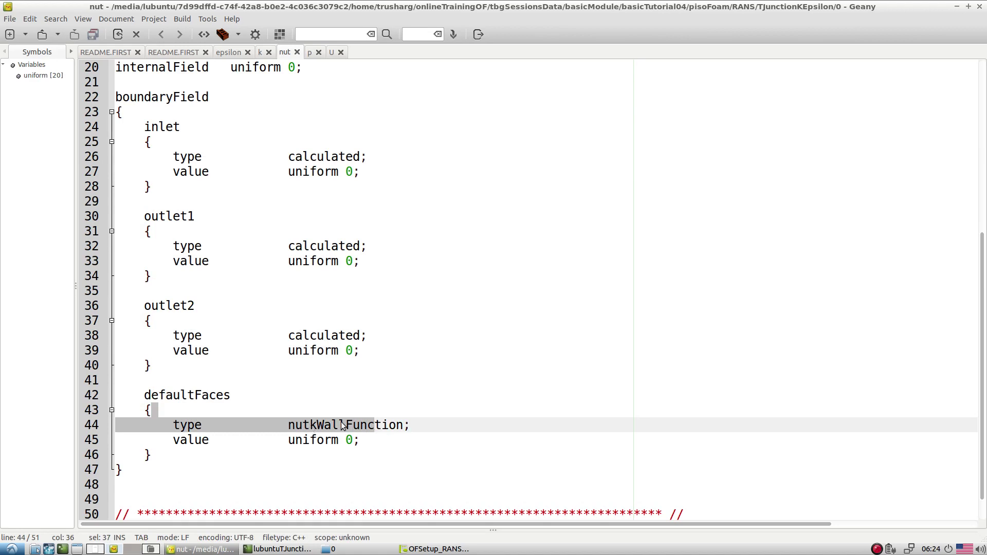
{"action": "left_click", "coordinate": [234, 441]}
{"action": "left_click_drag", "start_coordinate": [367, 442], "coordinate": [115, 425]}
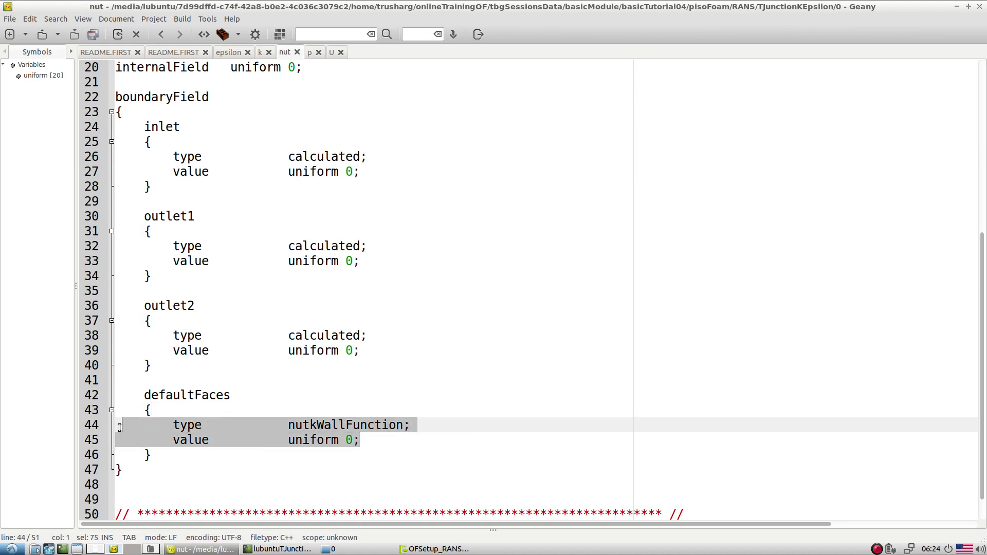
{"action": "left_click", "coordinate": [266, 335]}
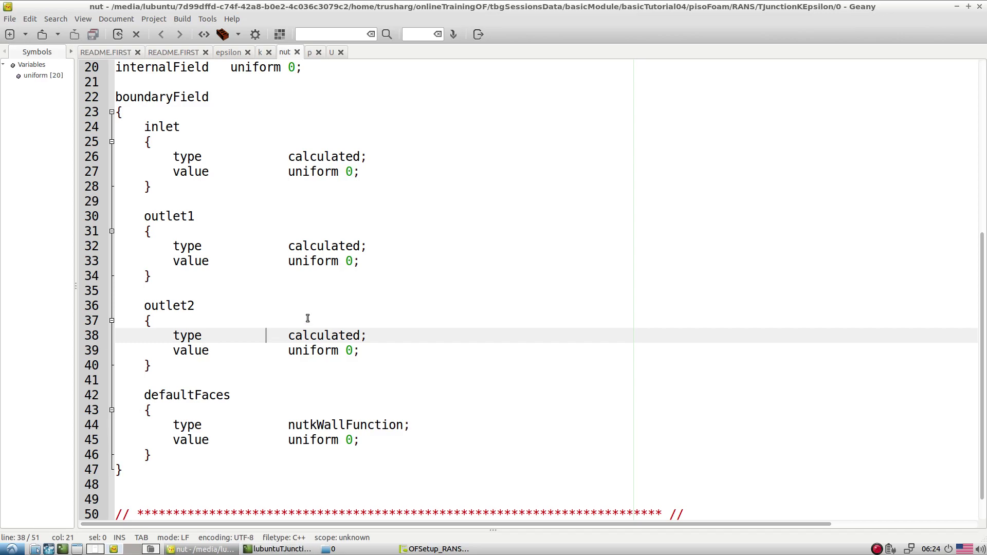
{"action": "key", "text": "alt+Tab"}
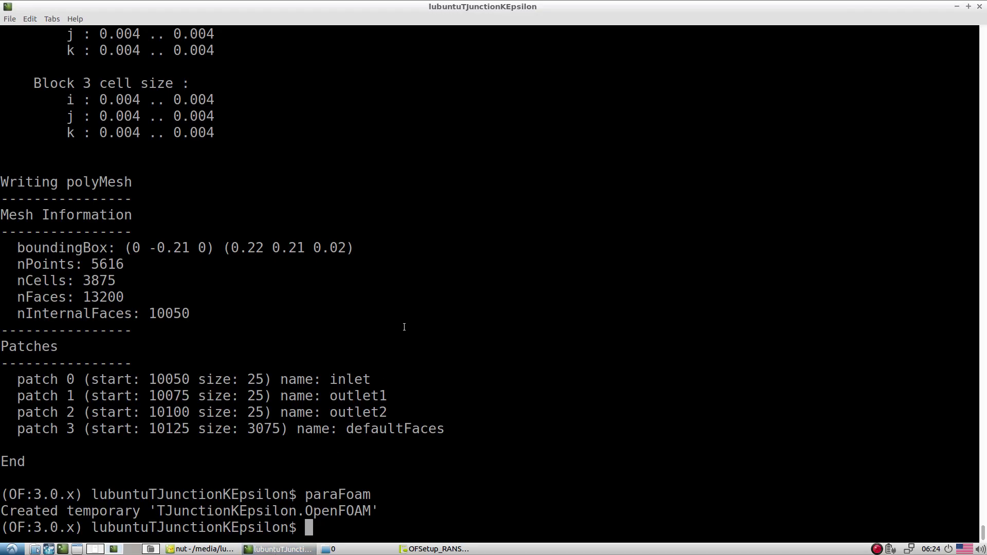
{"action": "left_click", "coordinate": [192, 550]}
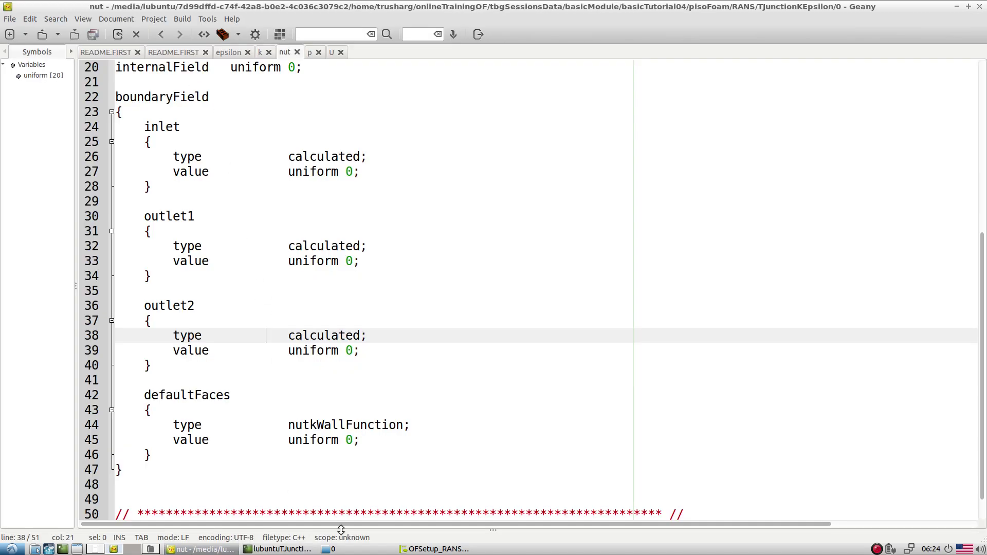
Step: Open transportProperties and turbulenceProperties from the case's constant folder in Geany and check the simulationType and RASModel entries
{"action": "left_click", "coordinate": [330, 549]}
{"action": "left_click", "coordinate": [69, 33]}
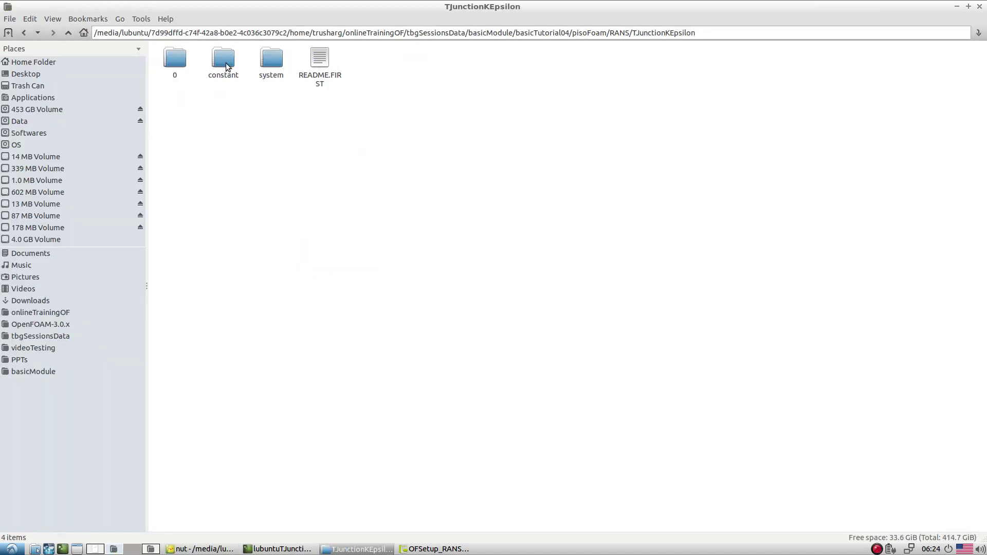
{"action": "double_click", "coordinate": [223, 65]}
{"action": "left_click_drag", "start_coordinate": [324, 120], "coordinate": [220, 72]}
{"action": "right_click", "coordinate": [220, 72]}
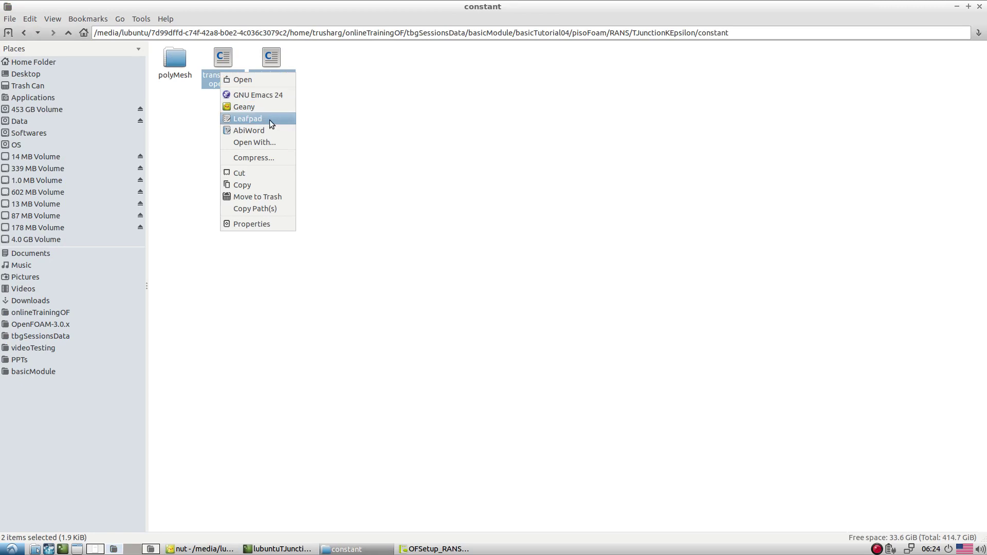
{"action": "left_click", "coordinate": [269, 119]}
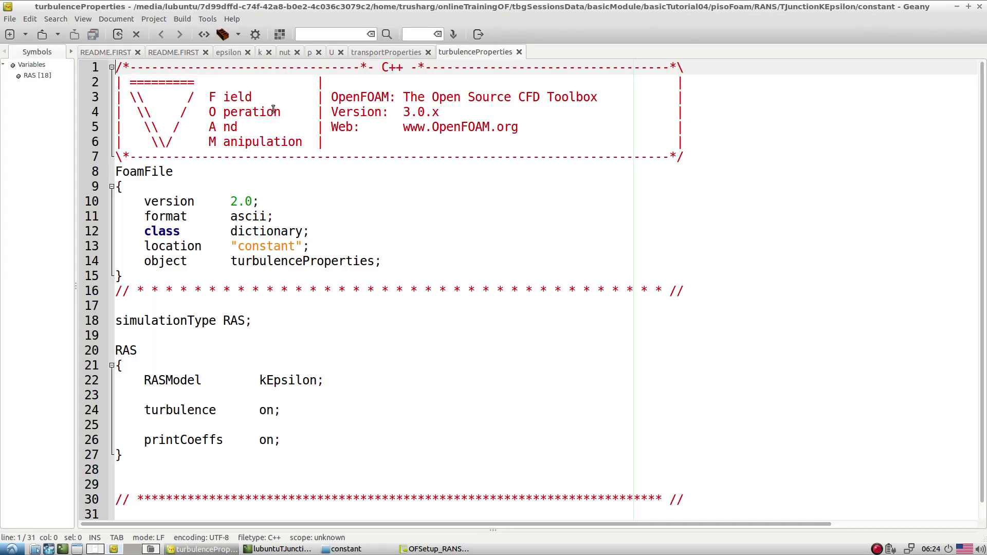
{"action": "double_click", "coordinate": [234, 321]}
{"action": "double_click", "coordinate": [287, 381]}
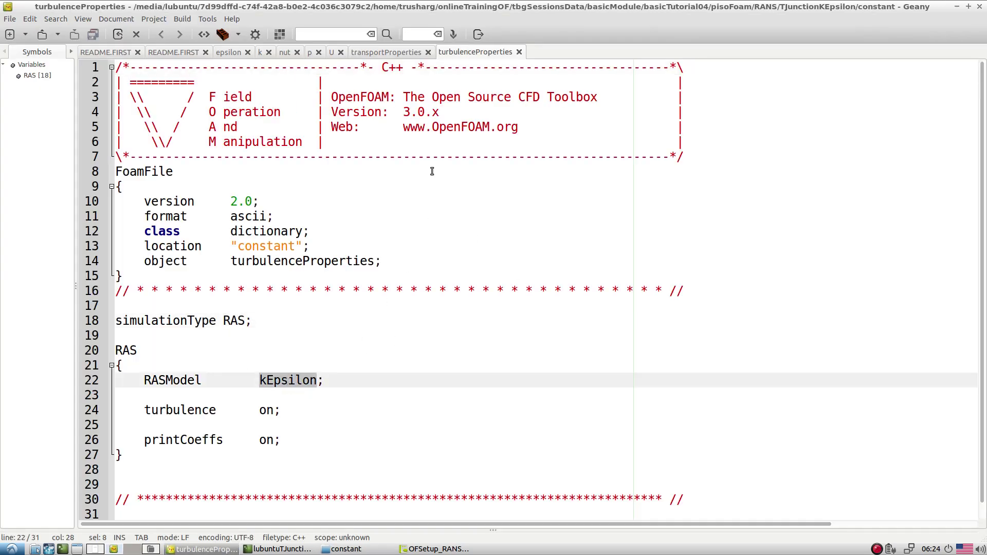
Step: Examine the transportModel and the dimensions and value of nu in the transportProperties file
{"action": "left_click", "coordinate": [385, 51]}
{"action": "left_click", "coordinate": [329, 322]}
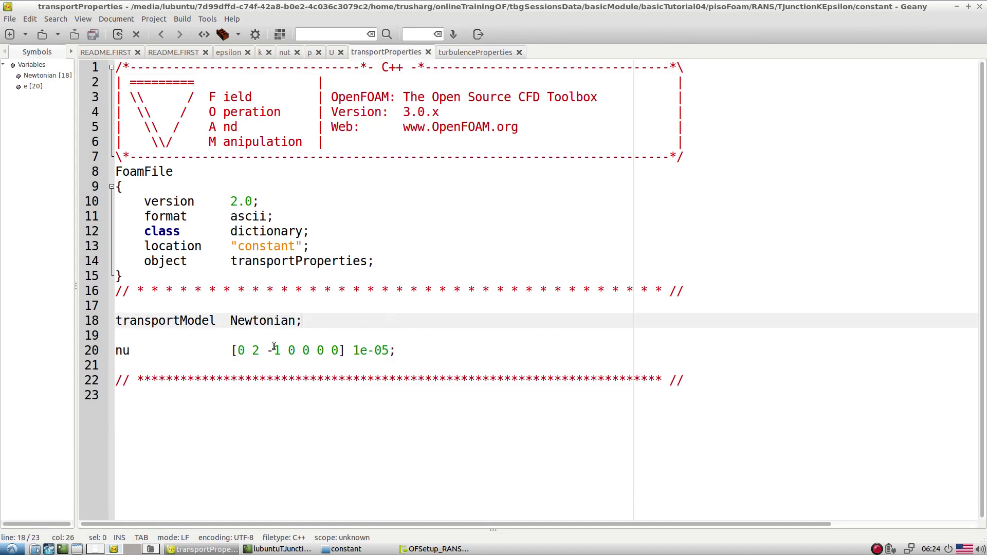
{"action": "double_click", "coordinate": [258, 321]}
{"action": "left_click_drag", "start_coordinate": [352, 350], "coordinate": [390, 350]}
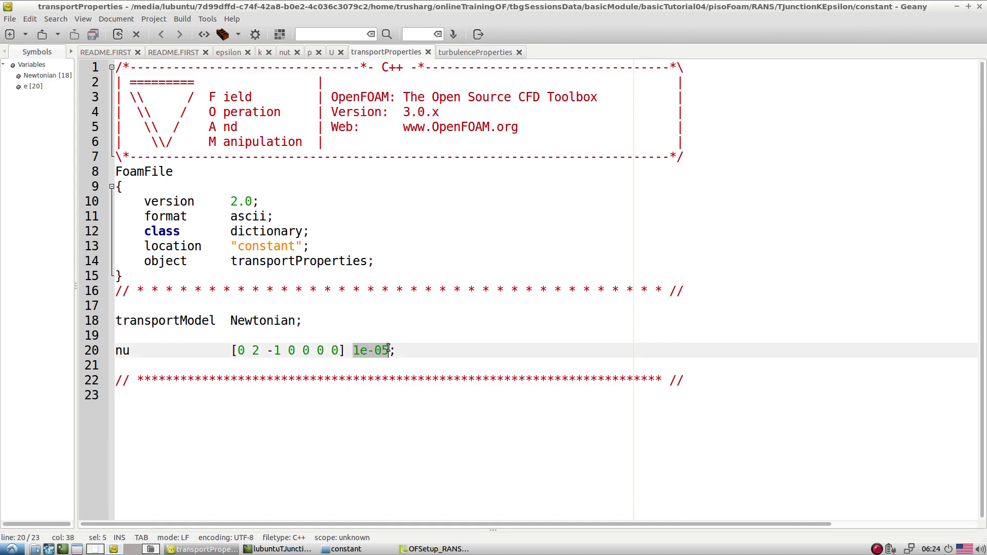
{"action": "left_click", "coordinate": [404, 311]}
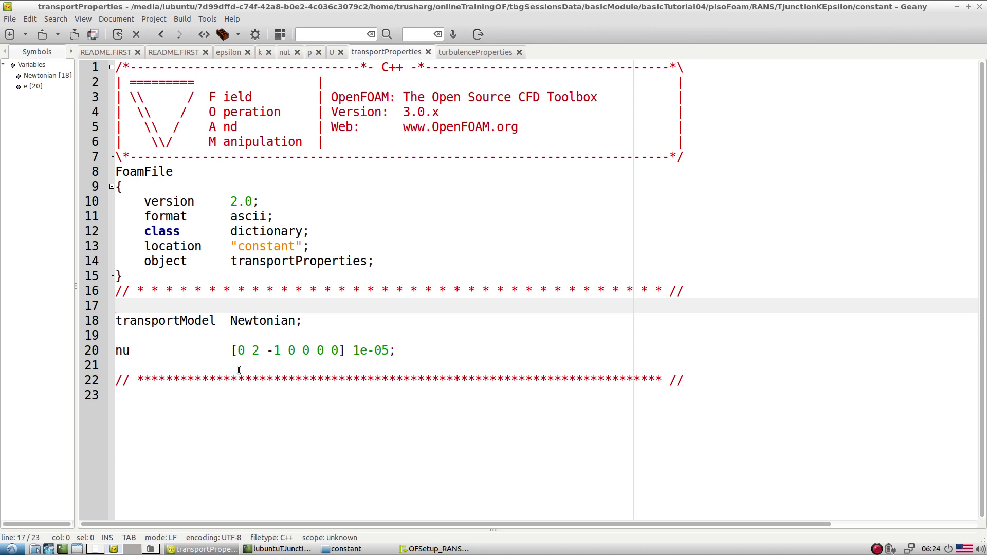
{"action": "left_click_drag", "start_coordinate": [233, 352], "coordinate": [381, 351]}
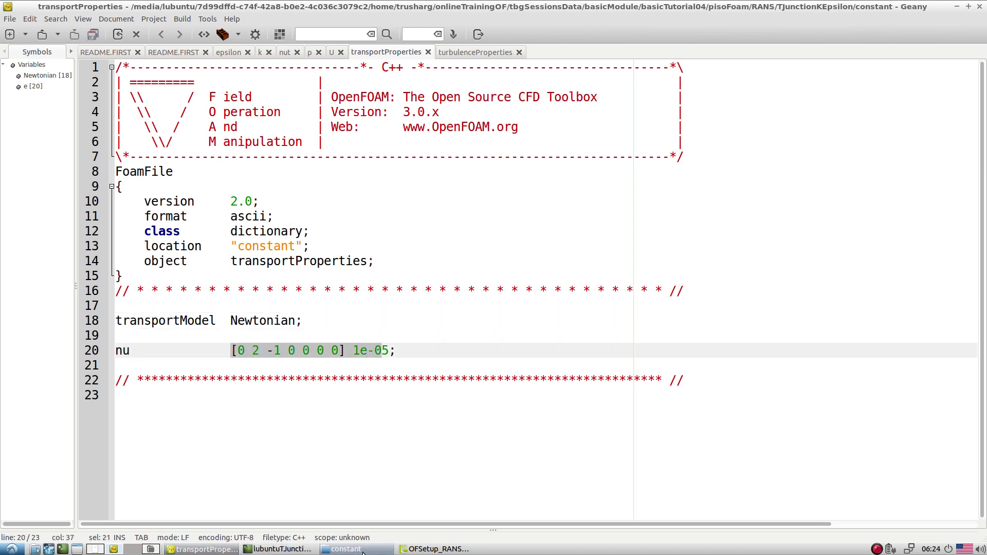
Step: Open controlDict, fvSchemes and fvSolution from the case's system folder in Geany
{"action": "left_click", "coordinate": [347, 549]}
{"action": "left_click", "coordinate": [69, 33]}
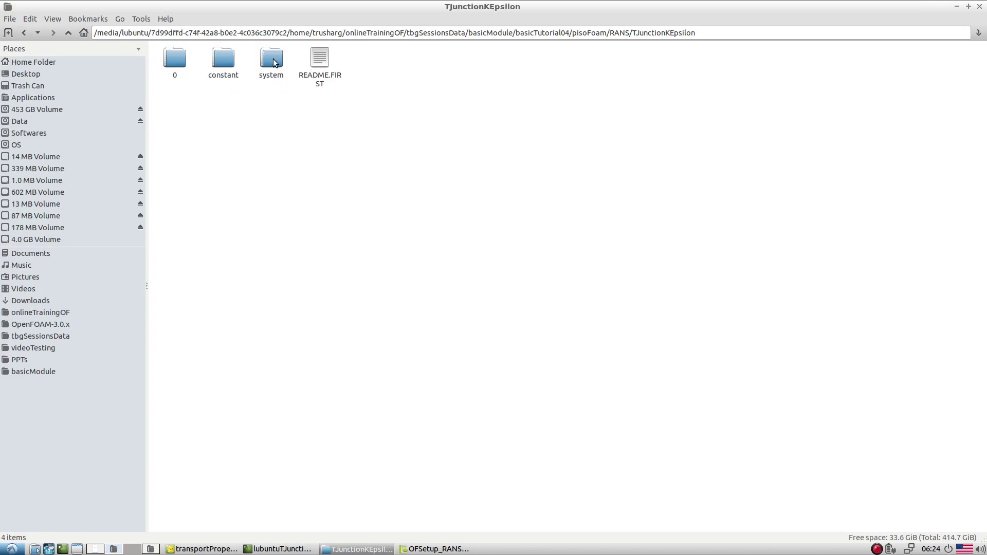
{"action": "double_click", "coordinate": [271, 58]}
{"action": "left_click_drag", "start_coordinate": [272, 90], "coordinate": [224, 68]}
{"action": "right_click", "coordinate": [224, 69]}
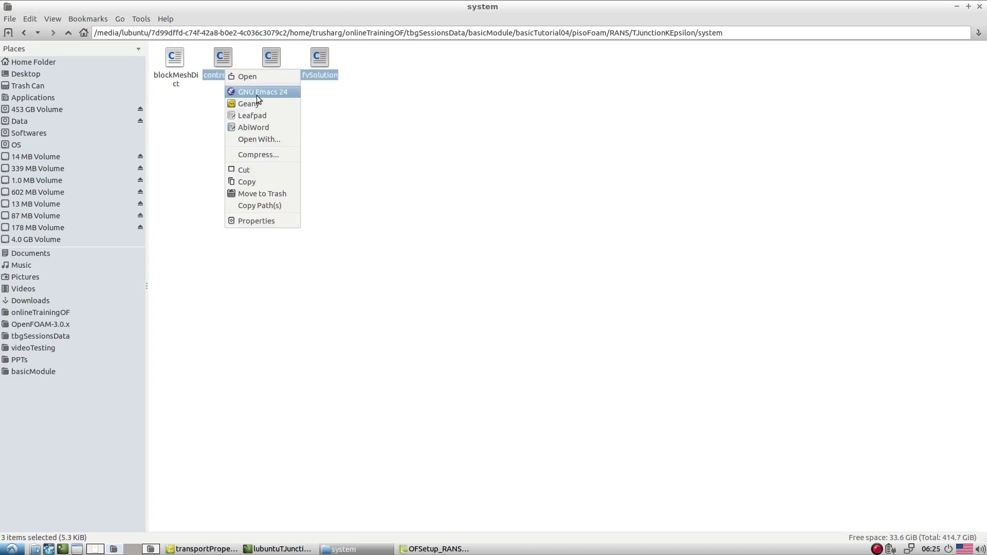
{"action": "left_click", "coordinate": [258, 94]}
{"action": "scroll", "coordinate": [386, 276], "scroll_direction": "down", "scroll_amount": 5}
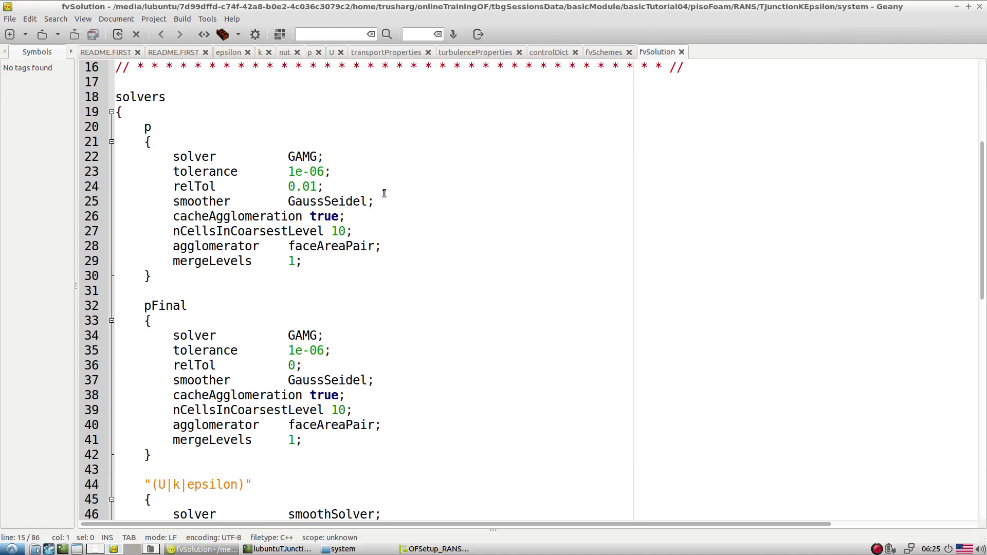
Step: Review the application, time-control and write settings in the controlDict file
{"action": "left_click", "coordinate": [548, 53]}
{"action": "scroll", "coordinate": [348, 228], "scroll_direction": "down", "scroll_amount": 9}
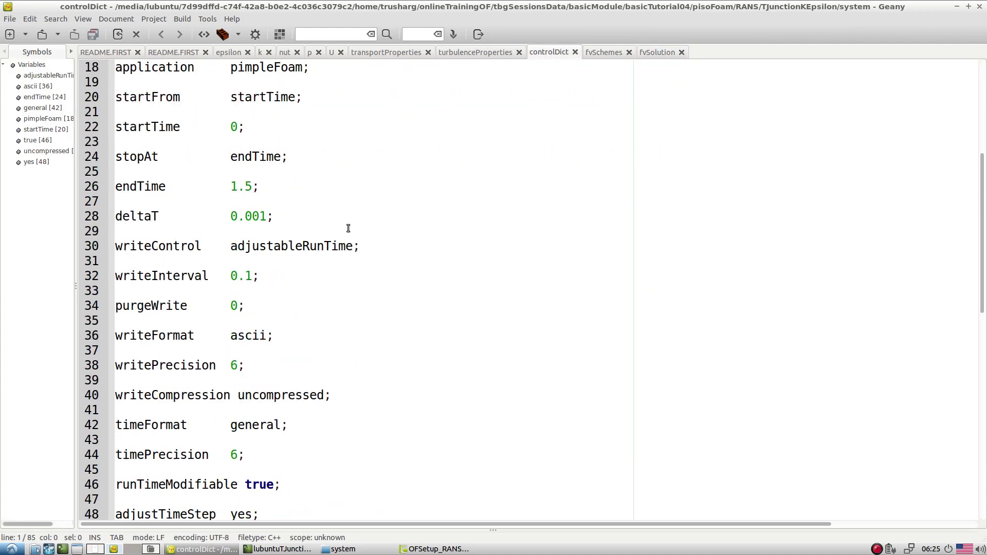
{"action": "scroll", "coordinate": [348, 228], "scroll_direction": "down", "scroll_amount": 3}
{"action": "scroll", "coordinate": [348, 229], "scroll_direction": "up", "scroll_amount": 3}
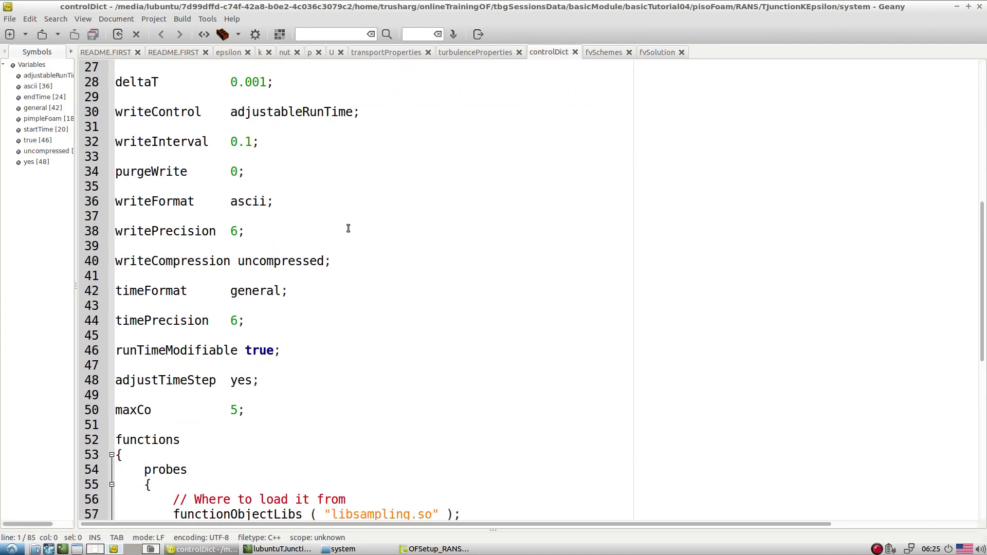
{"action": "scroll", "coordinate": [348, 228], "scroll_direction": "up", "scroll_amount": 3}
{"action": "scroll", "coordinate": [348, 228], "scroll_direction": "up", "scroll_amount": 1}
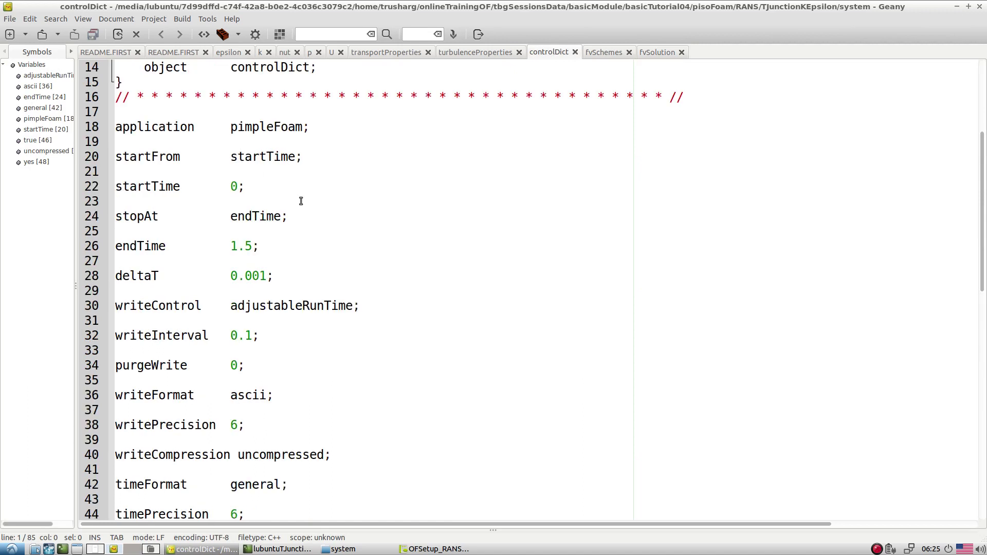
{"action": "double_click", "coordinate": [256, 132]}
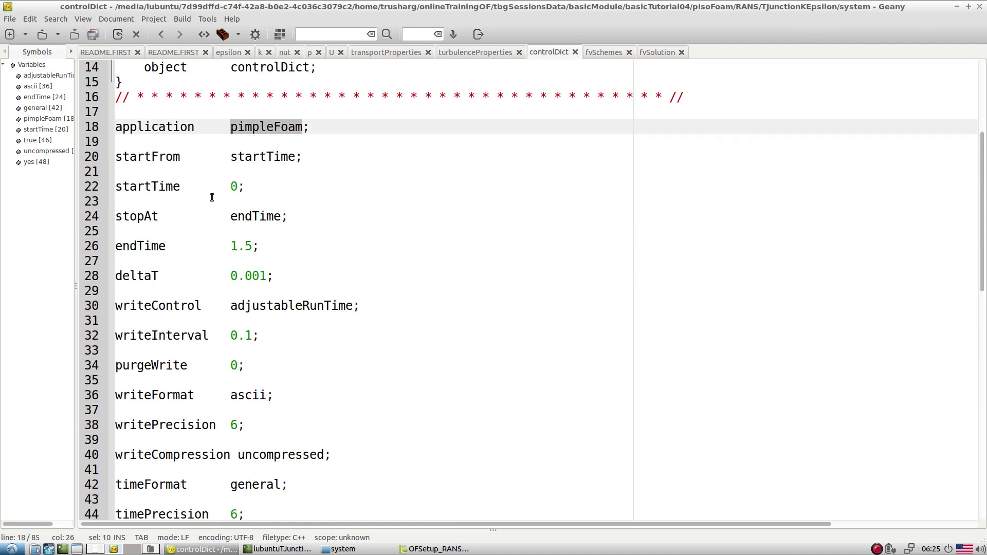
{"action": "scroll", "coordinate": [375, 227], "scroll_direction": "down", "scroll_amount": 1}
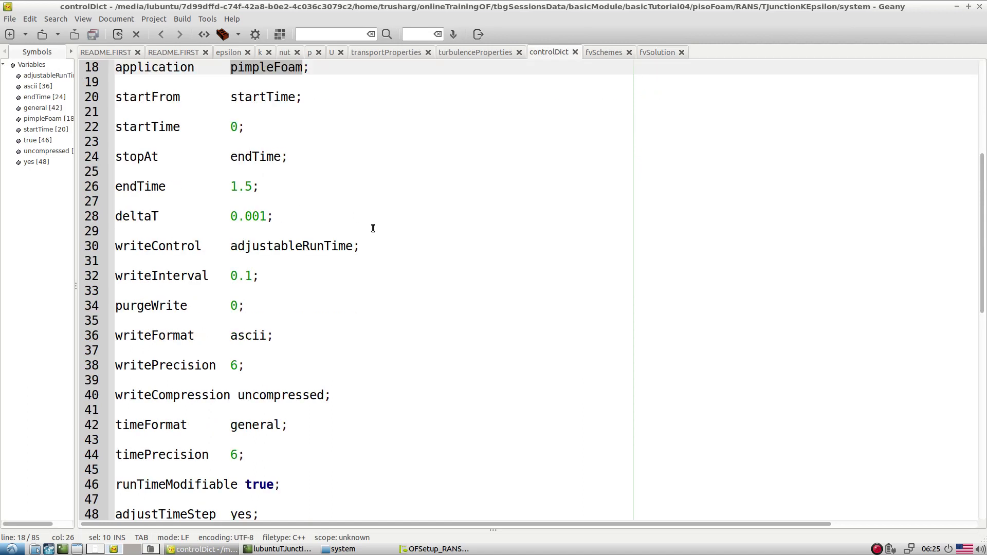
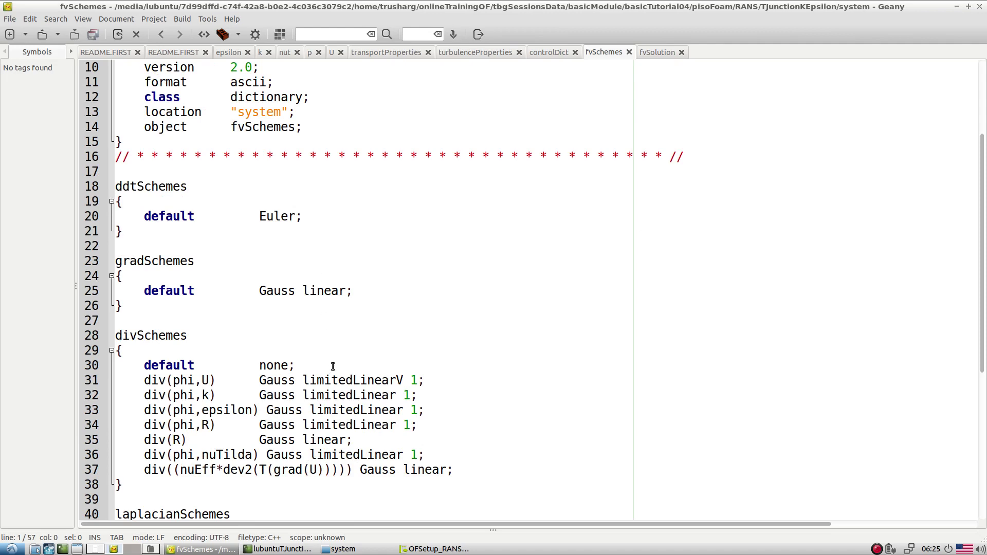
Step: Review the gradient, divergence, Laplacian and interpolation schemes in the fvSchemes file
{"action": "double_click", "coordinate": [316, 291]}
{"action": "scroll", "coordinate": [387, 321], "scroll_direction": "down", "scroll_amount": 3}
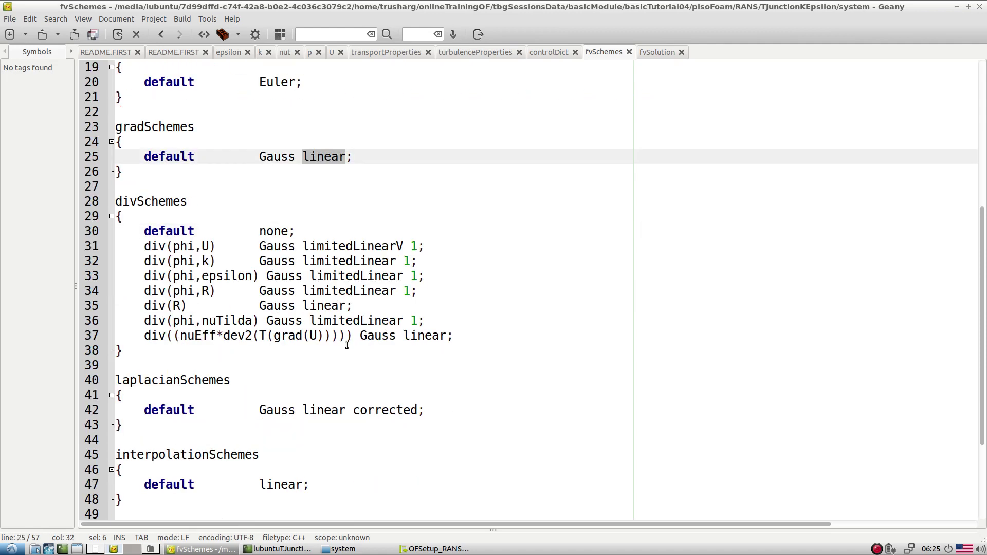
{"action": "scroll", "coordinate": [347, 345], "scroll_direction": "down", "scroll_amount": 3}
Step: Review the solver entries and the PIMPLE block in the fvSolution file
{"action": "left_click", "coordinate": [660, 54]}
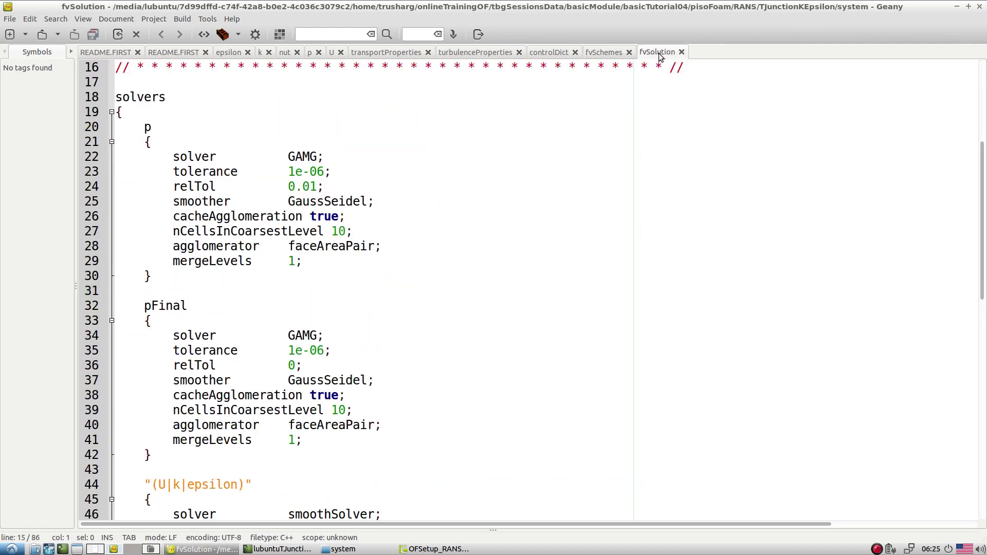
{"action": "scroll", "coordinate": [515, 198], "scroll_direction": "down", "scroll_amount": 1}
{"action": "scroll", "coordinate": [435, 230], "scroll_direction": "up", "scroll_amount": 5}
{"action": "scroll", "coordinate": [318, 267], "scroll_direction": "down", "scroll_amount": 14}
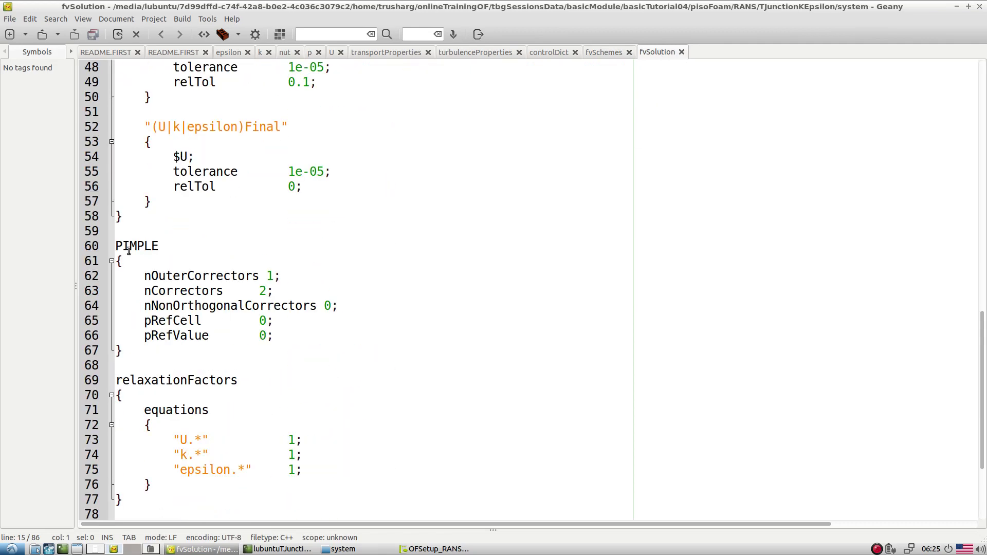
{"action": "left_click_drag", "start_coordinate": [117, 246], "coordinate": [146, 354]}
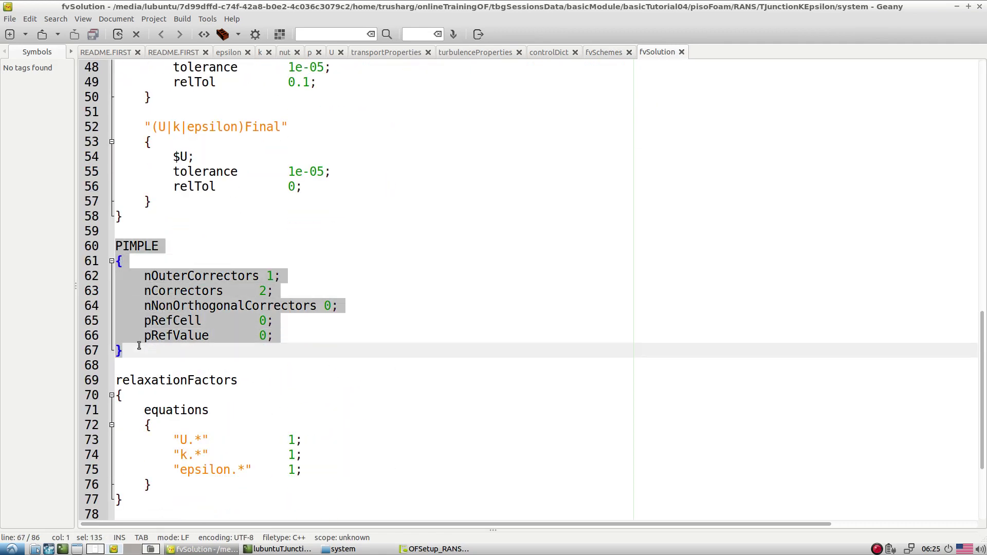
{"action": "left_click", "coordinate": [146, 354]}
{"action": "scroll", "coordinate": [190, 374], "scroll_direction": "down", "scroll_amount": 3}
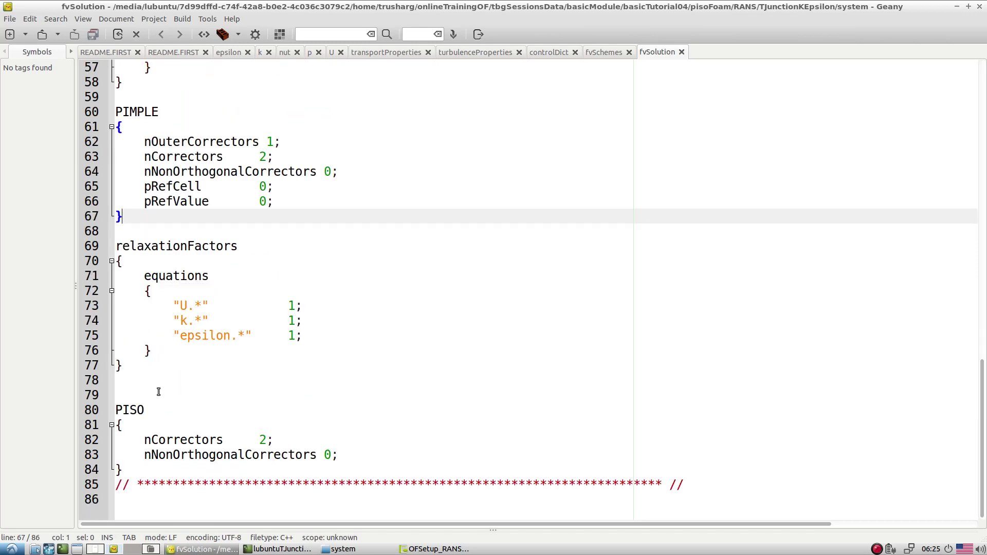
Step: Examine the PISO block and its corrector settings at the end of the fvSolution file
{"action": "left_click_drag", "start_coordinate": [158, 392], "coordinate": [212, 463]}
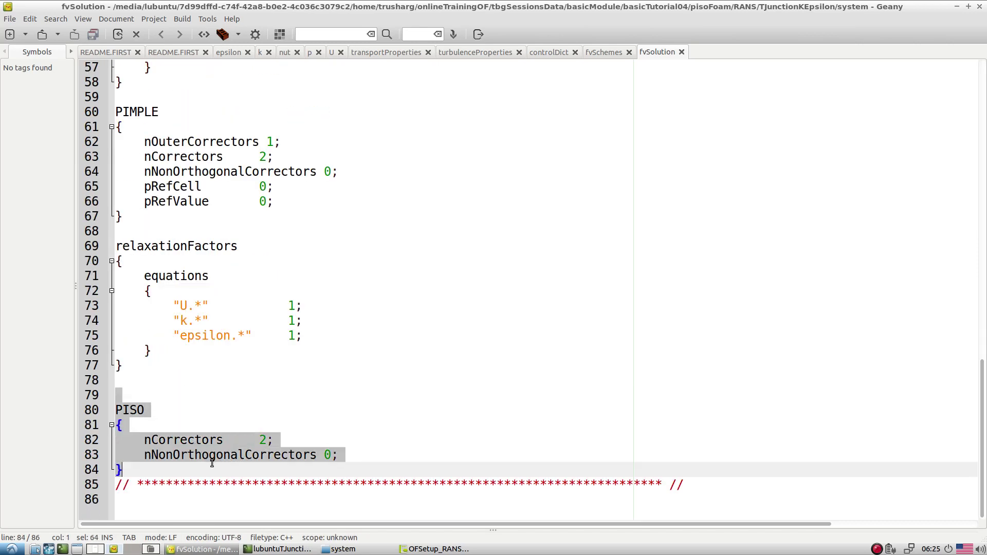
{"action": "left_click", "coordinate": [166, 394]}
{"action": "left_click_drag", "start_coordinate": [132, 399], "coordinate": [217, 454]}
{"action": "left_click", "coordinate": [120, 386]}
{"action": "left_click", "coordinate": [150, 113]}
{"action": "left_click", "coordinate": [208, 442]}
{"action": "left_click_drag", "start_coordinate": [137, 472], "coordinate": [178, 464]}
{"action": "left_click", "coordinate": [147, 382]}
{"action": "left_click", "coordinate": [252, 413]}
{"action": "left_click", "coordinate": [130, 387]}
{"action": "left_click", "coordinate": [340, 455]}
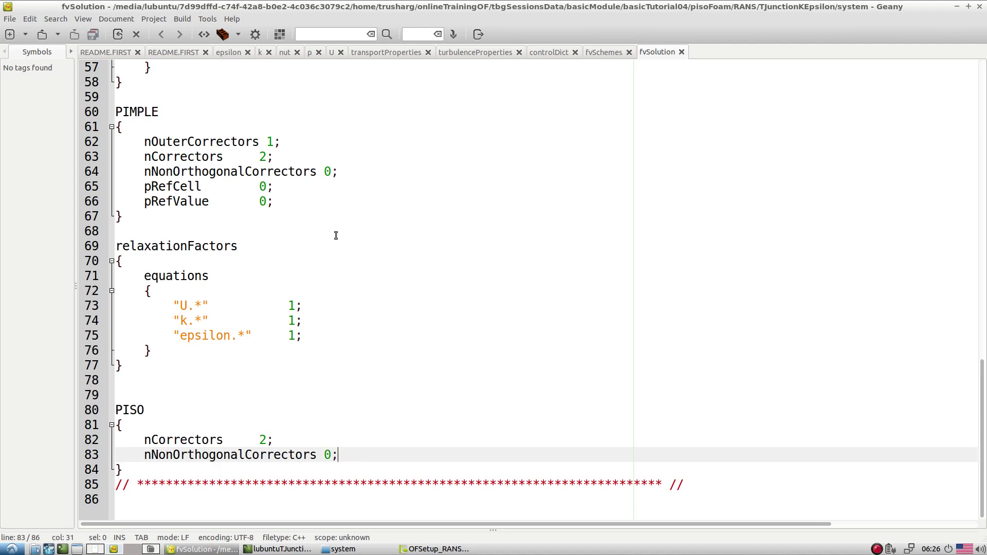
Step: Compare the pRefCell entry of the PIMPLE block with the contents of the PISO block in fvSolution
{"action": "left_click_drag", "start_coordinate": [367, 174], "coordinate": [370, 191]}
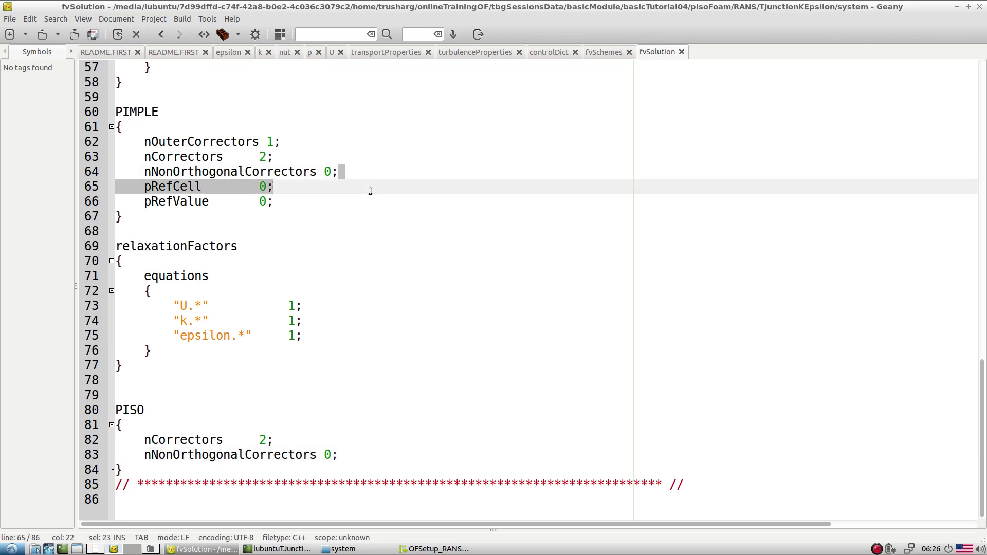
{"action": "left_click", "coordinate": [352, 456]}
{"action": "left_click_drag", "start_coordinate": [350, 460], "coordinate": [63, 428]}
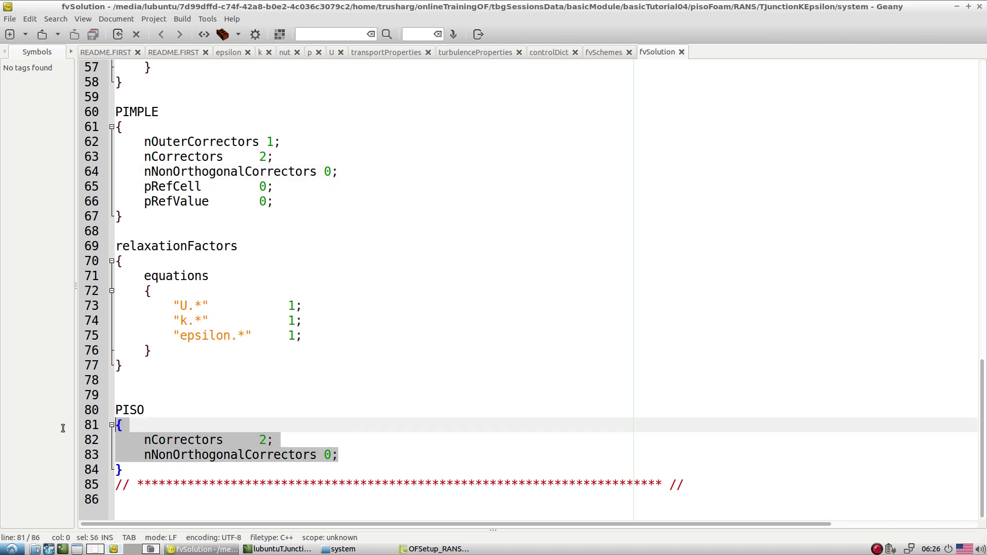
{"action": "left_click", "coordinate": [237, 422]}
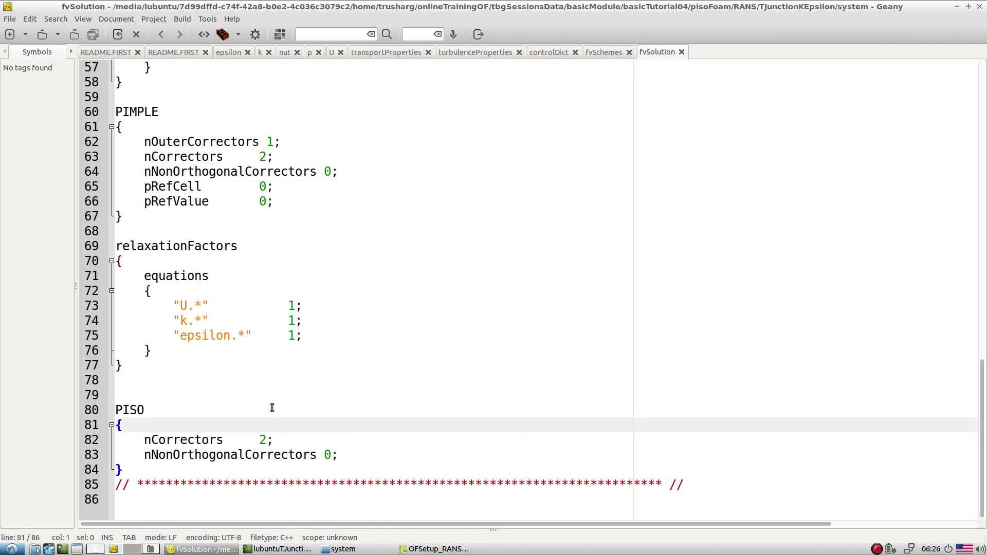
{"action": "left_click", "coordinate": [440, 341]}
Step: Copy the command "pisoFoam > log.pisoFoam &" from the case's README.FIRST file and run it in the terminal
{"action": "left_click", "coordinate": [277, 549]}
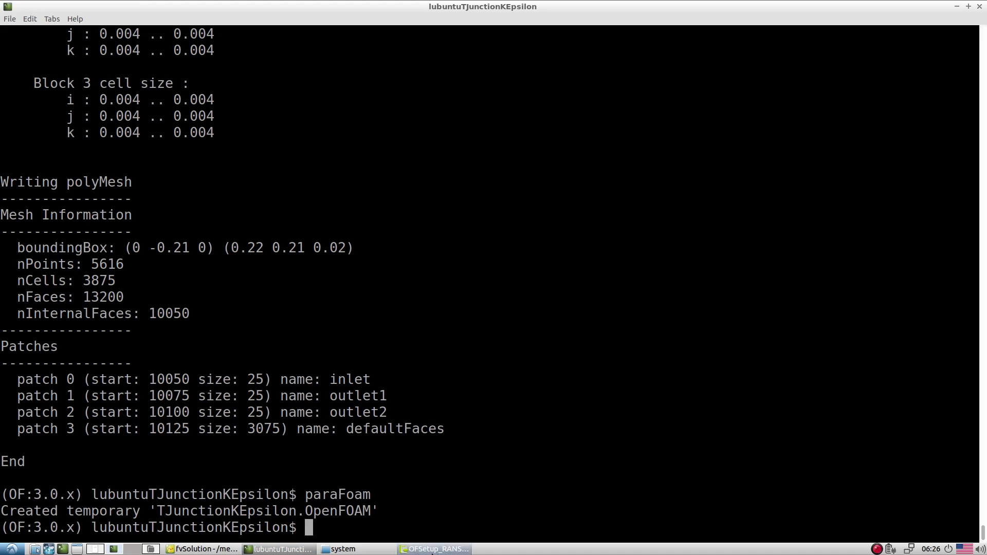
{"action": "left_click", "coordinate": [215, 549]}
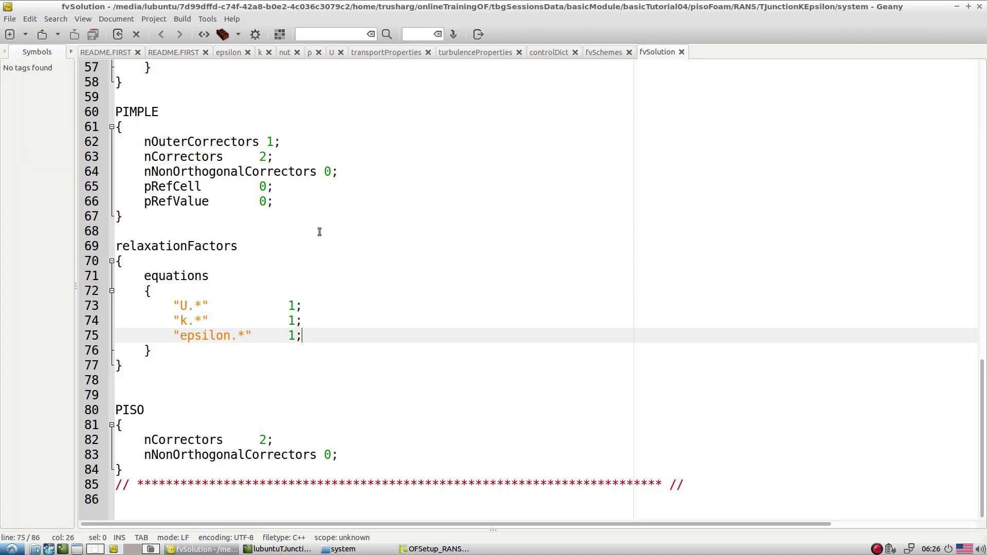
{"action": "left_click", "coordinate": [170, 52]}
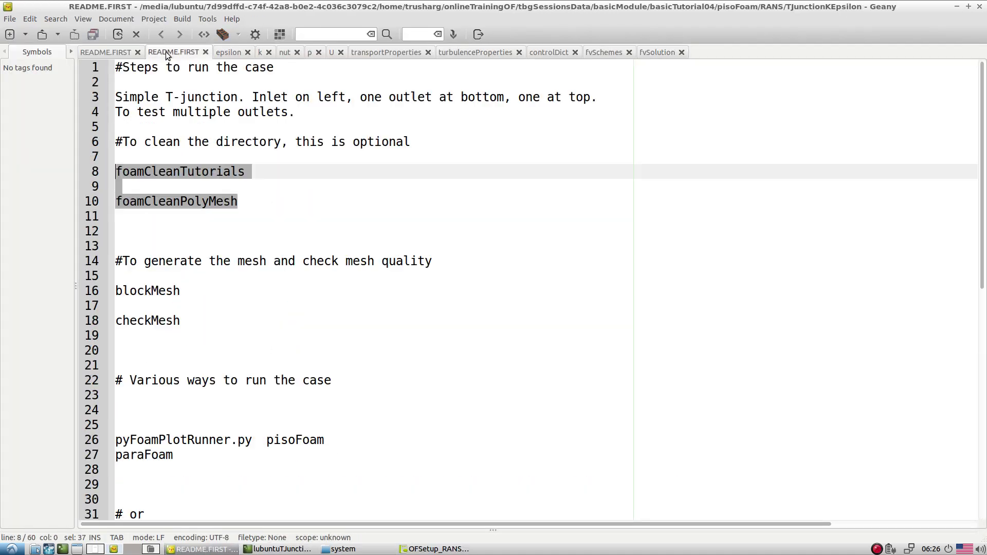
{"action": "left_click", "coordinate": [247, 245]}
{"action": "scroll", "coordinate": [279, 321], "scroll_direction": "down", "scroll_amount": 7}
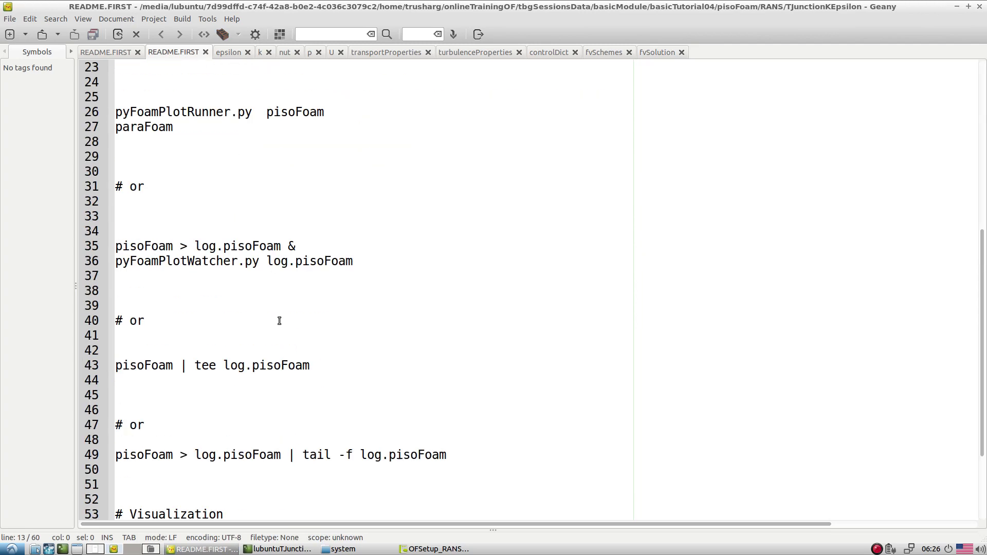
{"action": "triple_click", "coordinate": [183, 247]}
{"action": "left_click", "coordinate": [277, 549]}
{"action": "middle_click", "coordinate": [320, 503]}
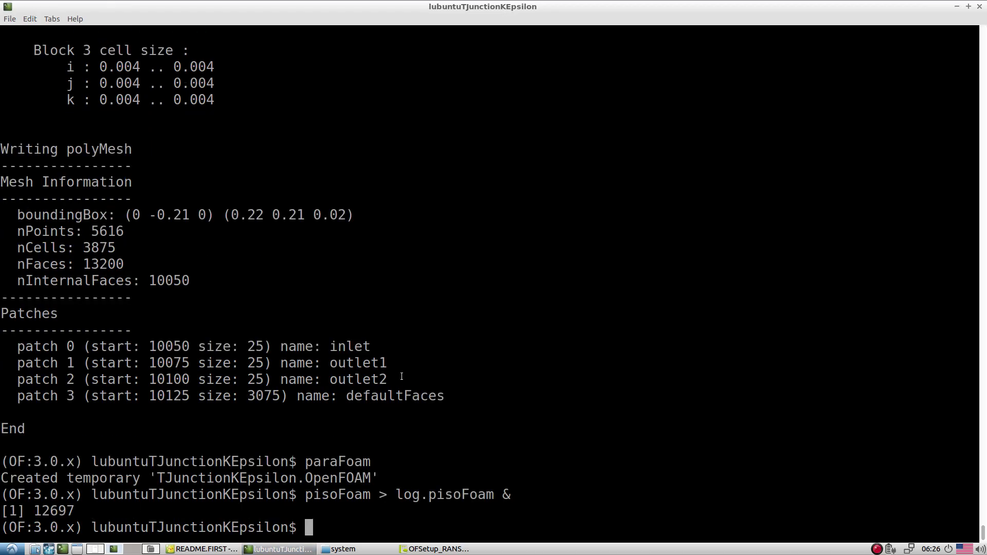
Step: Follow the solver output in the terminal with "tailf log.pisoFoam" and then stop following it
{"action": "type", "text": "tail -f log.pisoFoam"}
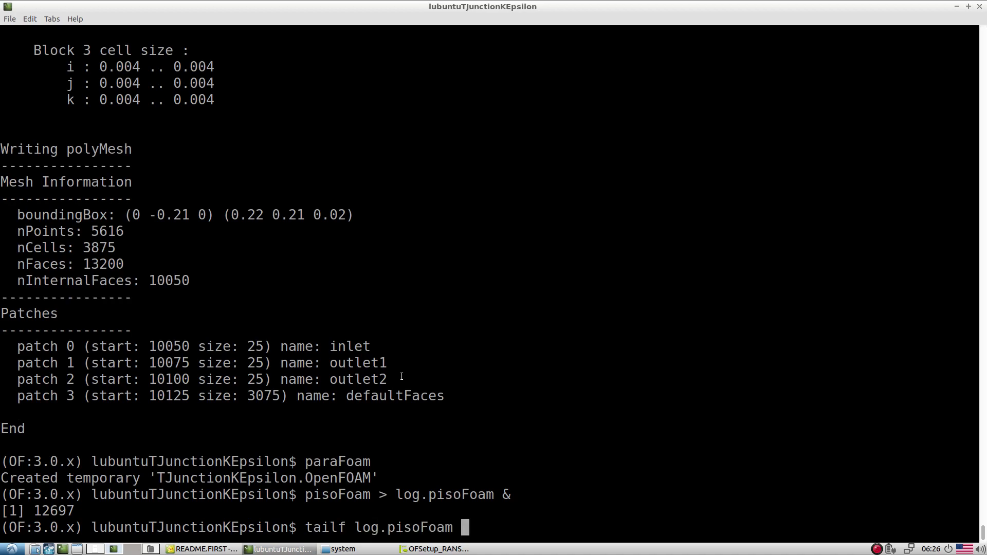
{"action": "key", "text": "Return"}
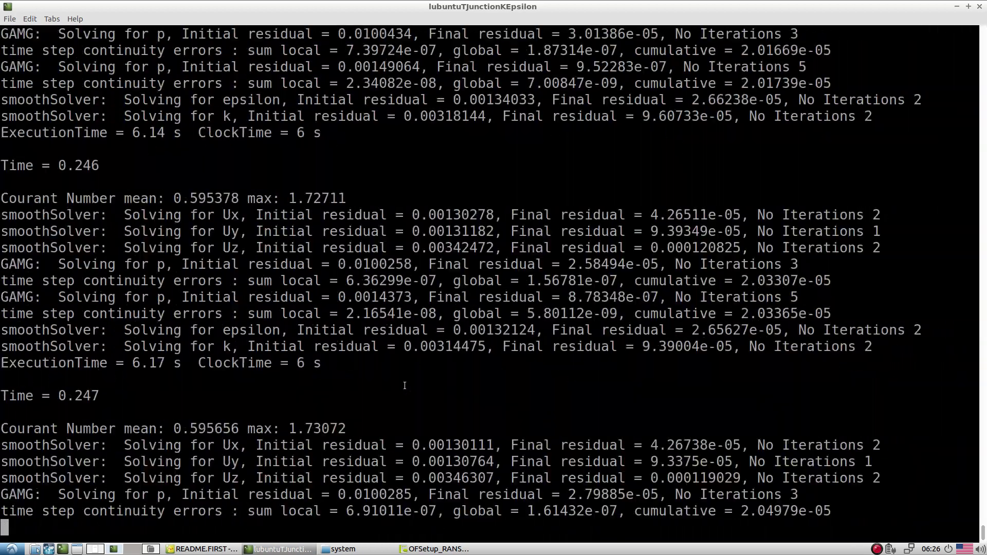
{"action": "key", "text": "ctrl+c"}
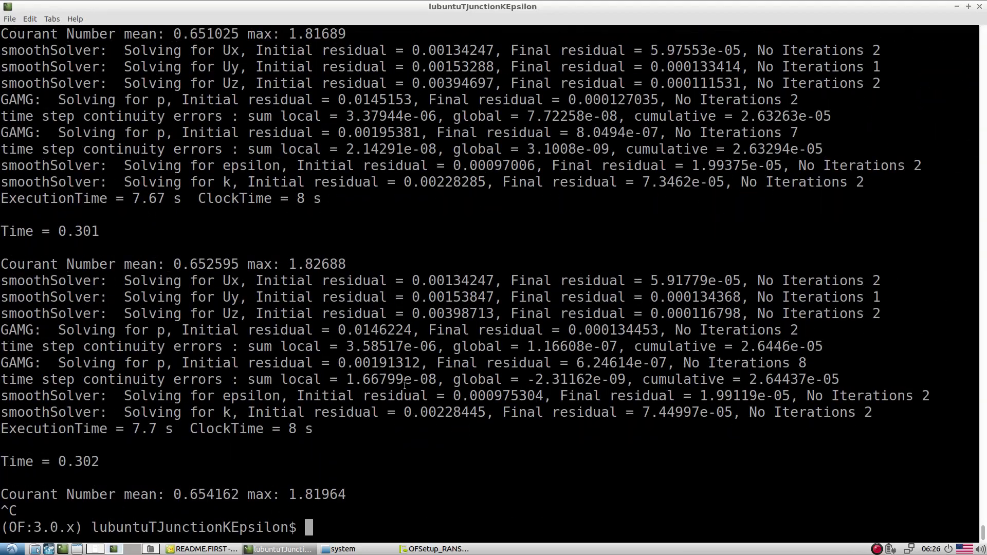
Step: Launch paraFoam from the terminal and load the TJunctionKEpsilon case's internal mesh into the view
{"action": "type", "text": "paraFoam"}
{"action": "key", "text": "Return"}
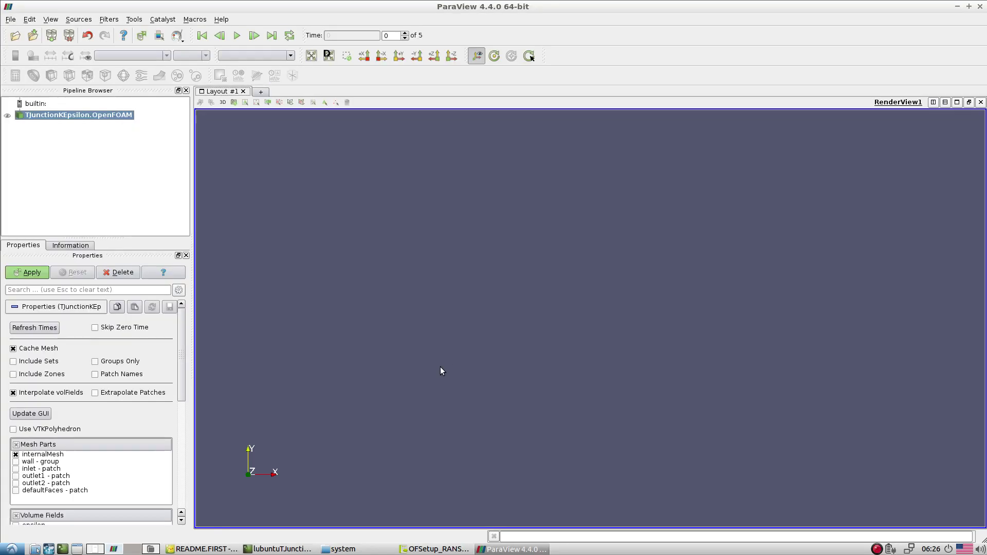
{"action": "left_click", "coordinate": [32, 273]}
{"action": "left_click_drag", "start_coordinate": [430, 304], "coordinate": [705, 291]}
Step: Colour the T-junction by the point field U at the last available time step and rescale the colours to the data range
{"action": "left_click", "coordinate": [153, 55]}
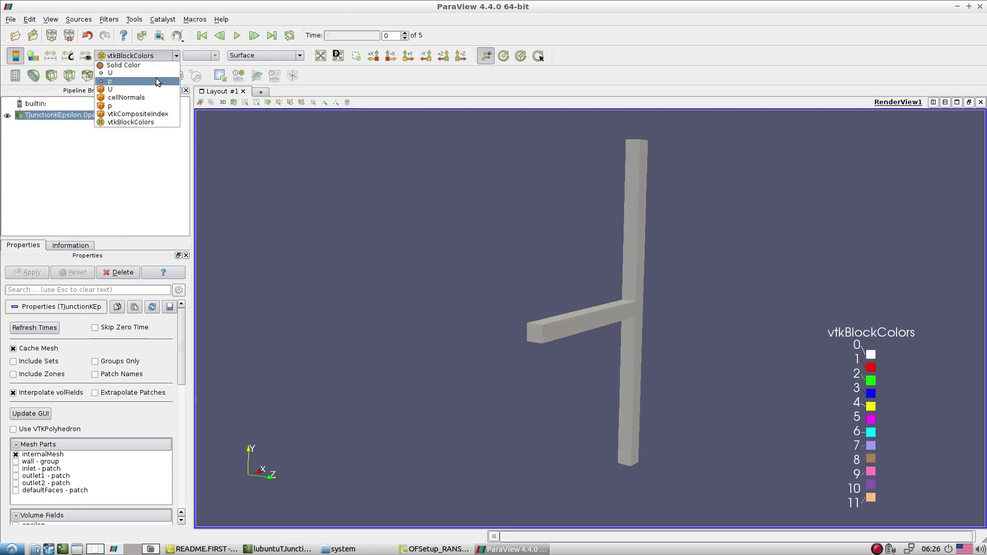
{"action": "left_click", "coordinate": [129, 73]}
{"action": "left_click", "coordinate": [271, 35]}
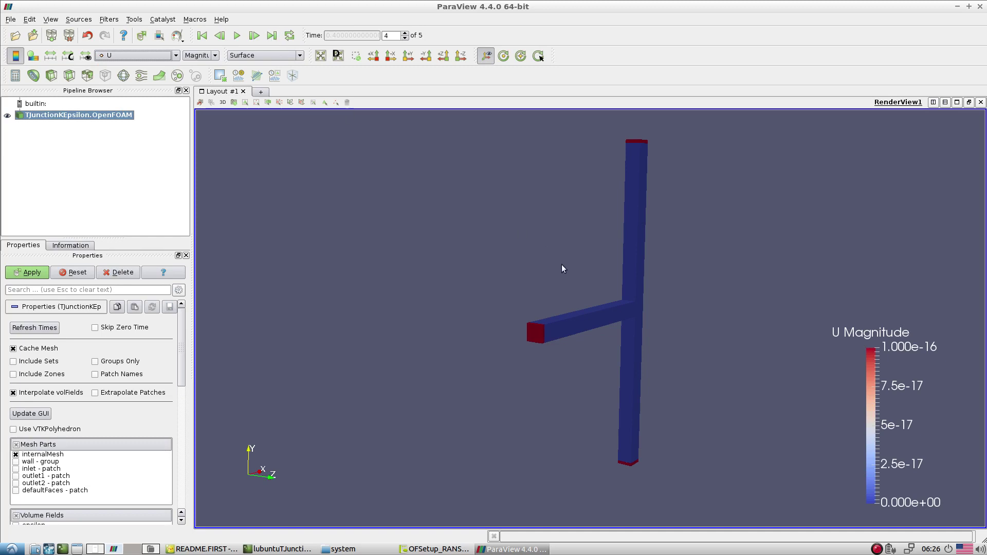
{"action": "left_click", "coordinate": [51, 55]}
{"action": "left_click_drag", "start_coordinate": [535, 308], "coordinate": [529, 365]}
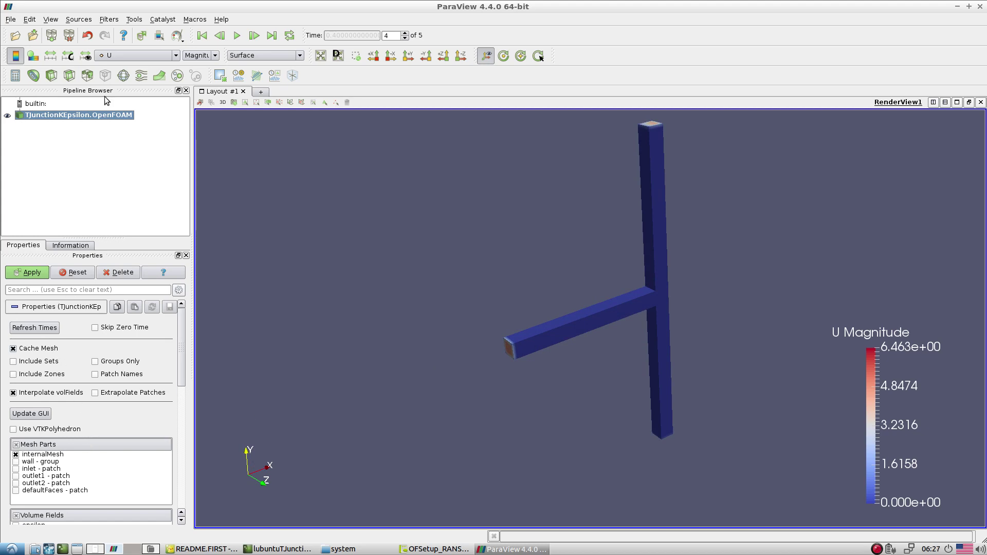
Step: Slice the T-junction with a Z-normal plane, hide the plane outline, and view the velocity magnitude close up at the junction
{"action": "left_click", "coordinate": [70, 76]}
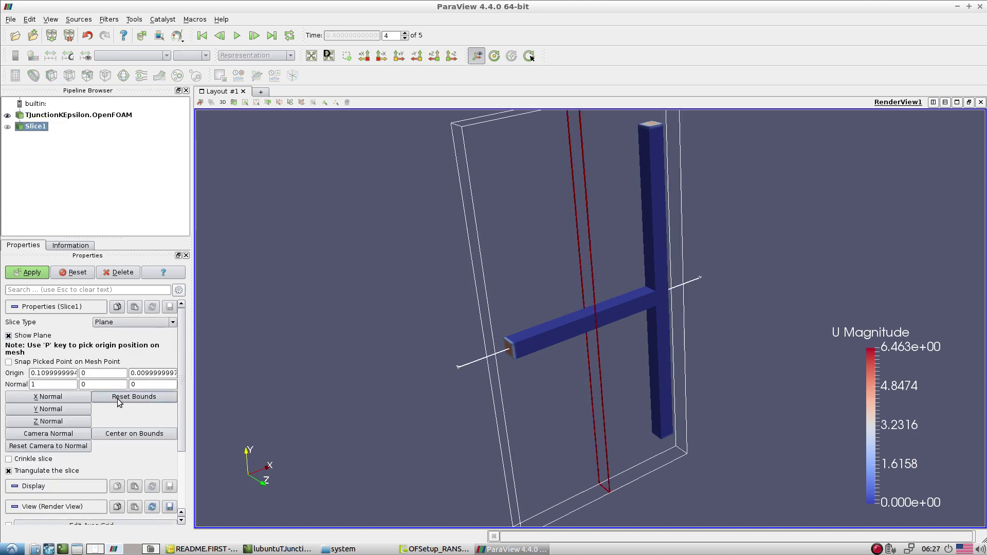
{"action": "left_click", "coordinate": [68, 424]}
{"action": "left_click", "coordinate": [40, 336]}
{"action": "left_click", "coordinate": [27, 272]}
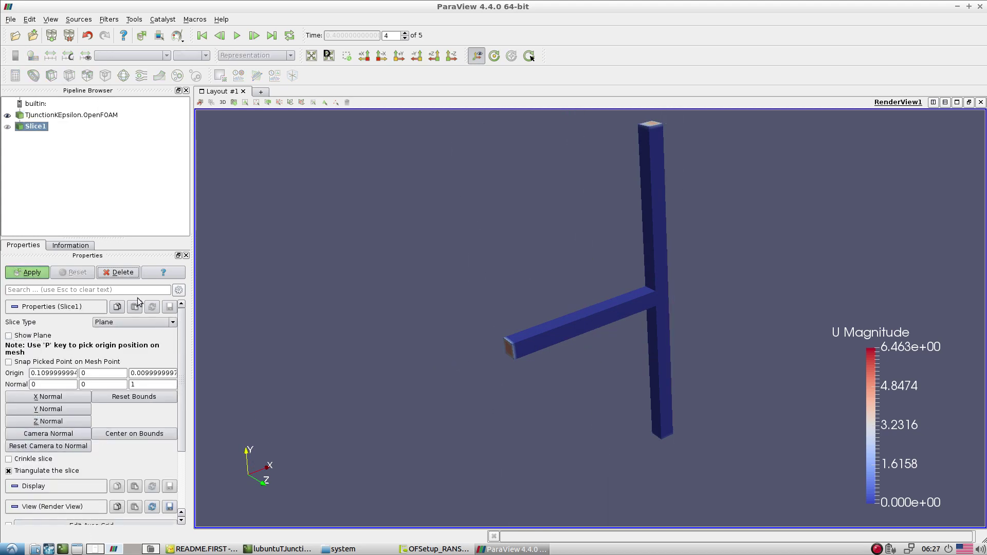
{"action": "left_click_drag", "start_coordinate": [572, 385], "coordinate": [511, 359]}
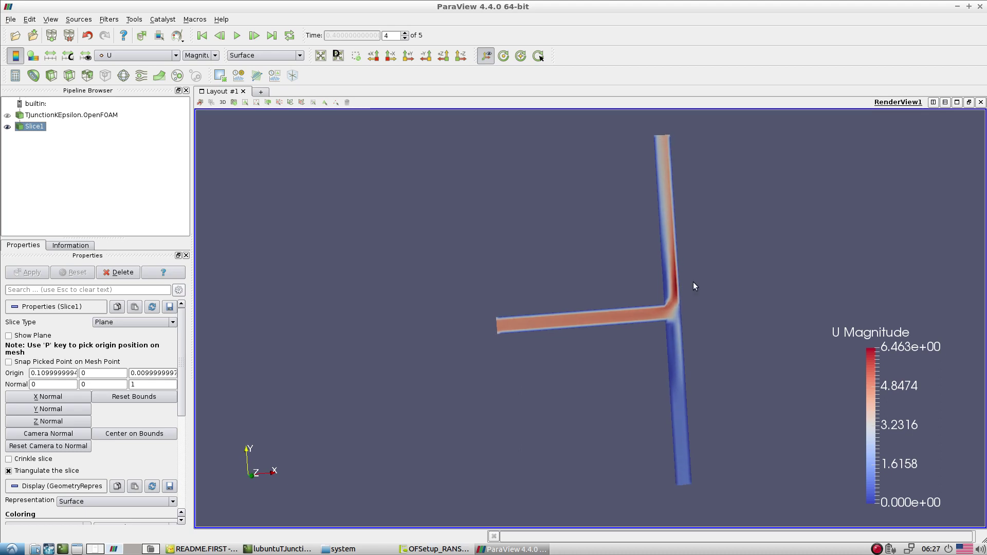
{"action": "scroll", "coordinate": [693, 281], "scroll_direction": "up", "scroll_amount": 5}
{"action": "left_click_drag", "start_coordinate": [713, 400], "coordinate": [544, 370]}
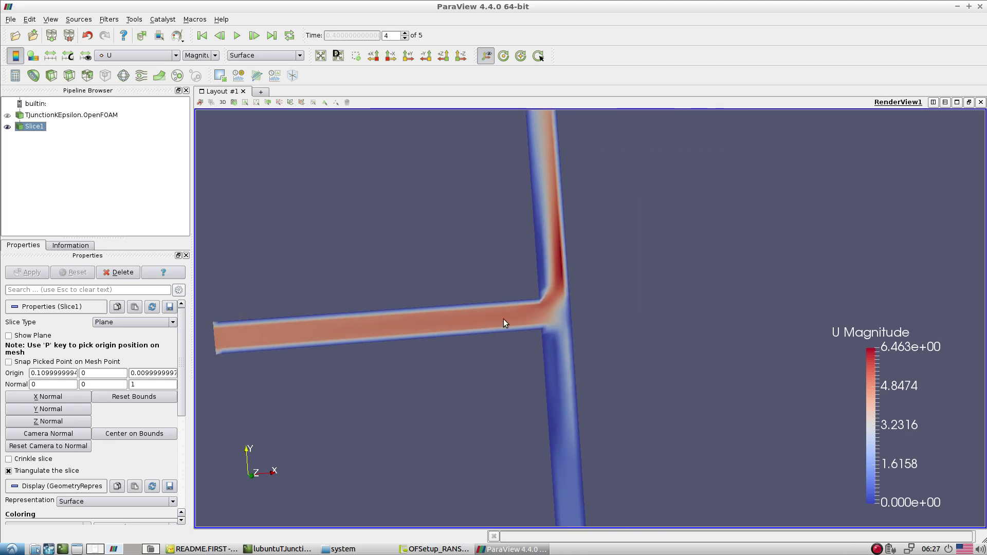
{"action": "scroll", "coordinate": [504, 319], "scroll_direction": "up", "scroll_amount": 8}
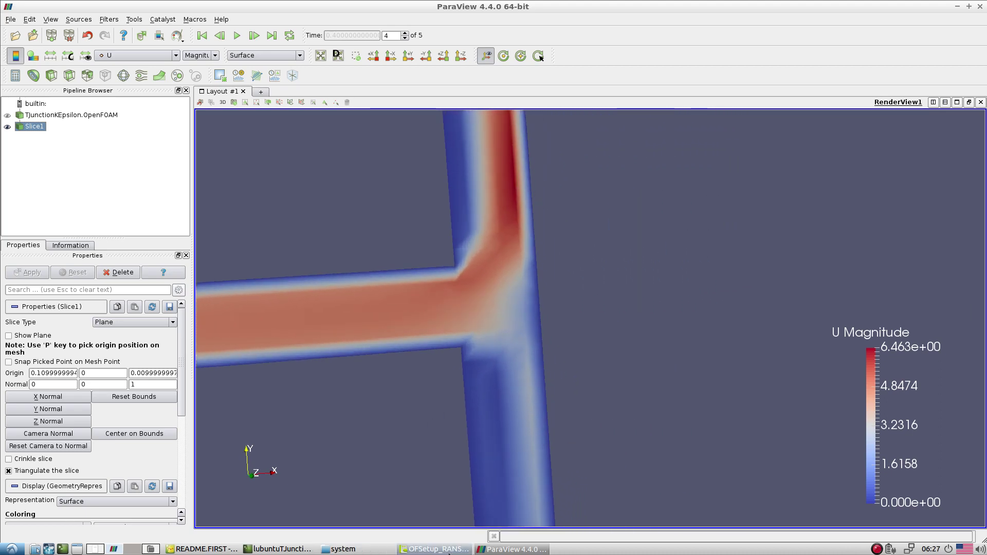
Step: Close ParaView and check the end of the solver log in the terminal with "tailf log.pisoFoam", then stop following it
{"action": "key", "text": "ctrl+q"}
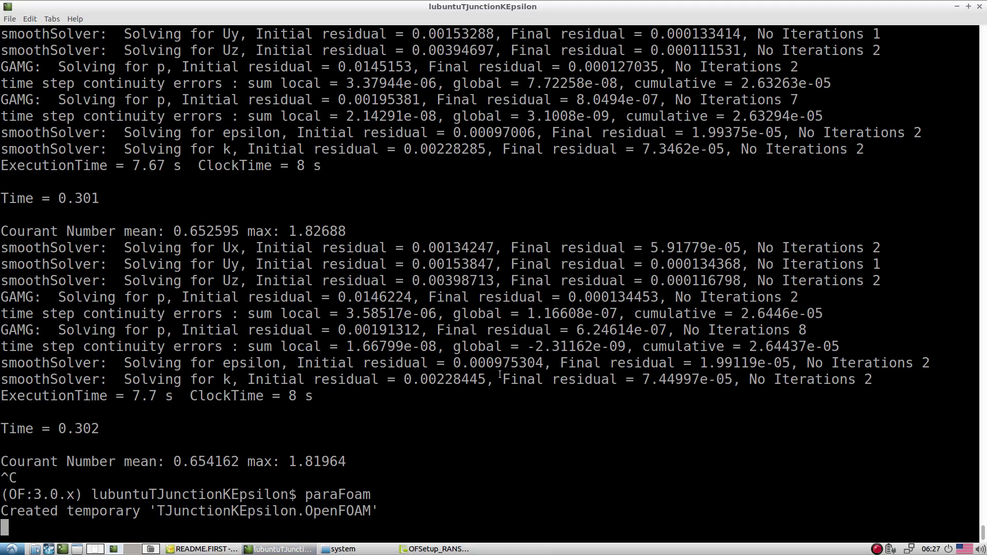
{"action": "key", "text": "ctrl+c"}
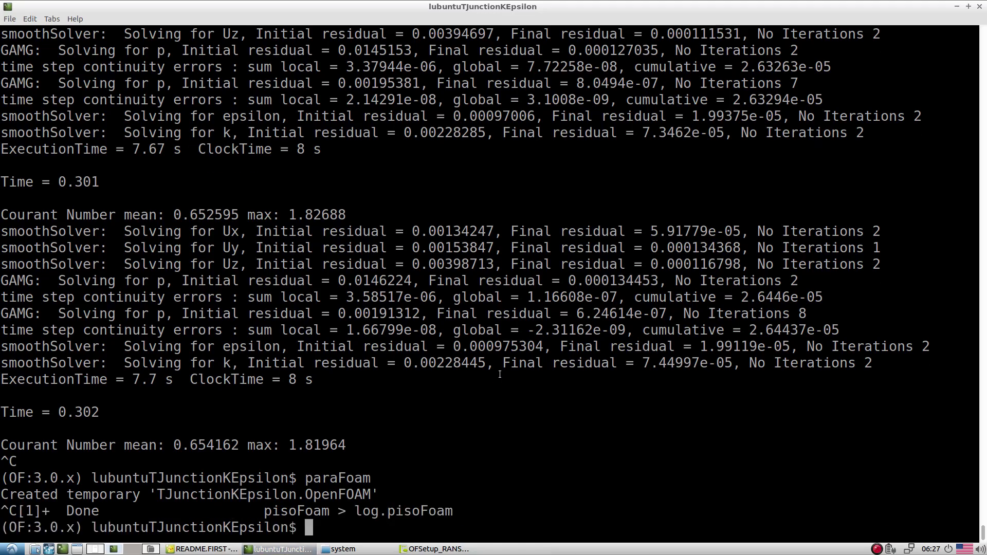
{"action": "key", "text": "Up"}
{"action": "key", "text": "Up"}
{"action": "key", "text": "Down"}
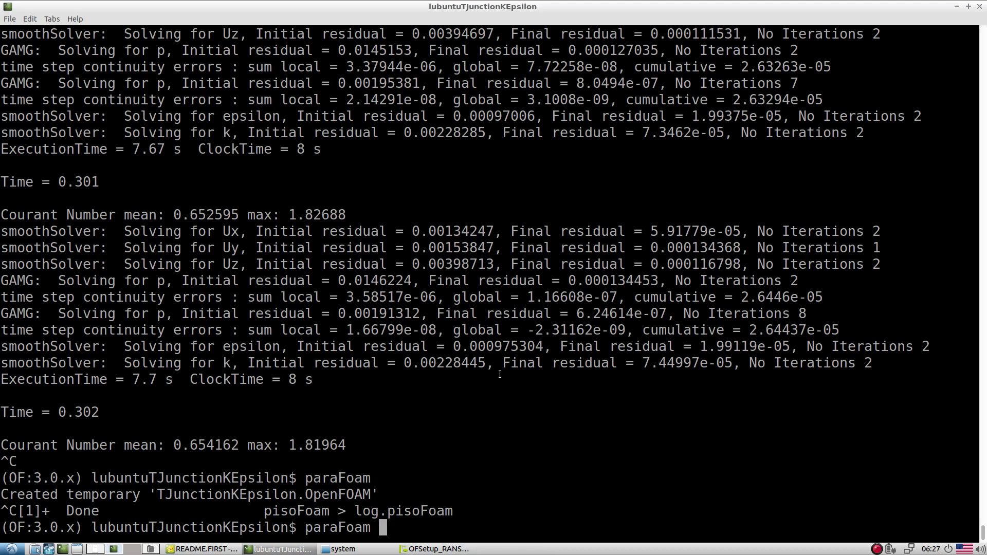
{"action": "key", "text": "Up"}
{"action": "key", "text": "Return"}
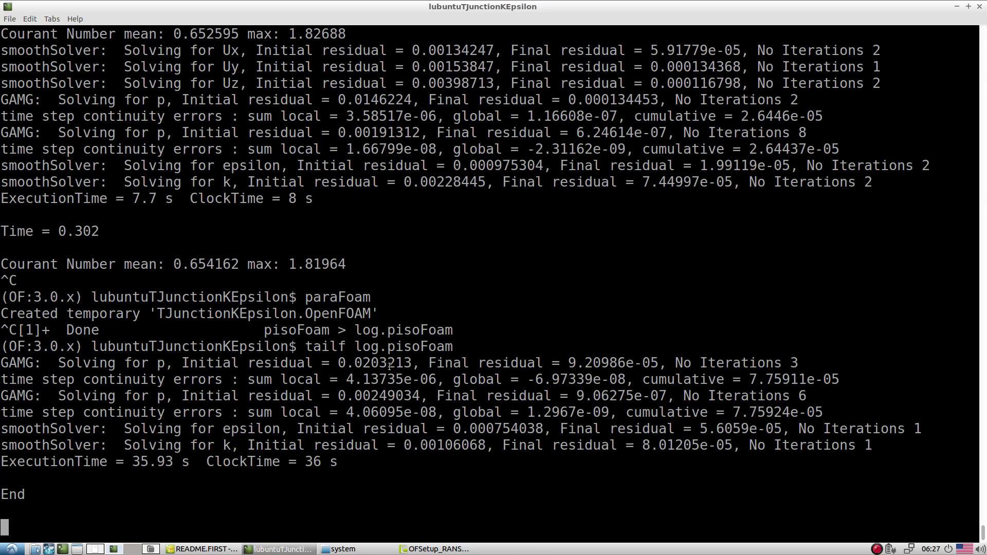
{"action": "key", "text": "ctrl+c"}
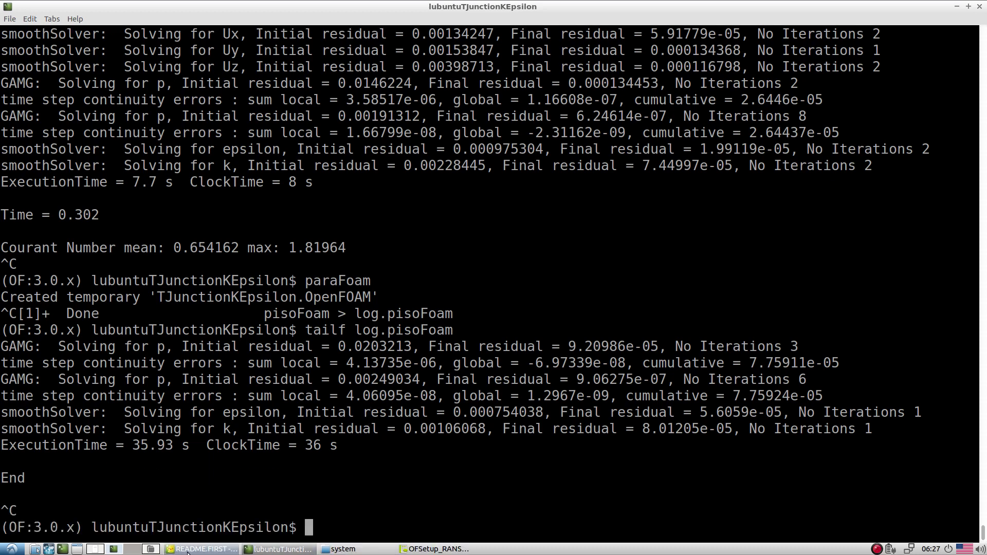
Step: Open blockMeshDict from the case's system folder in Geany
{"action": "left_click", "coordinate": [364, 547]}
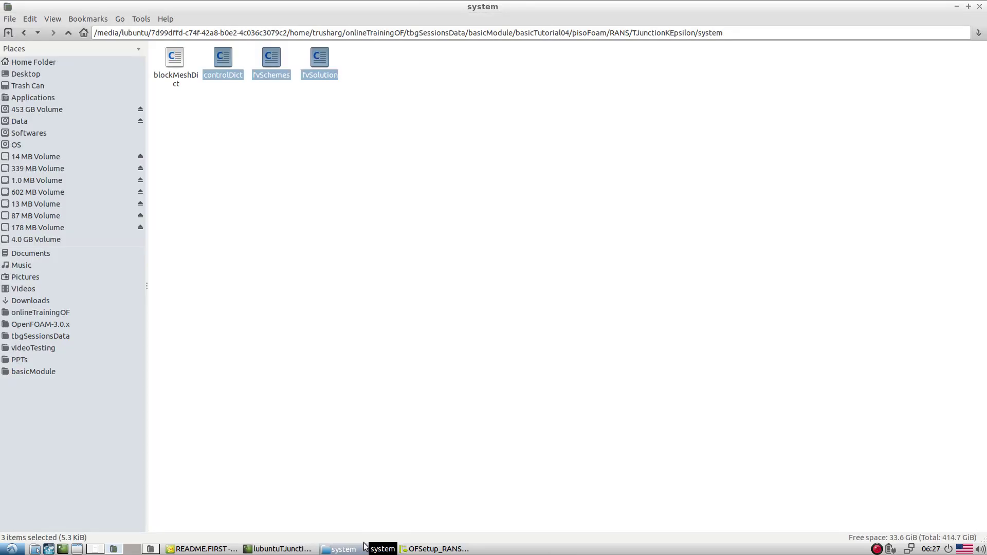
{"action": "left_click", "coordinate": [440, 331]}
{"action": "left_click", "coordinate": [69, 33]}
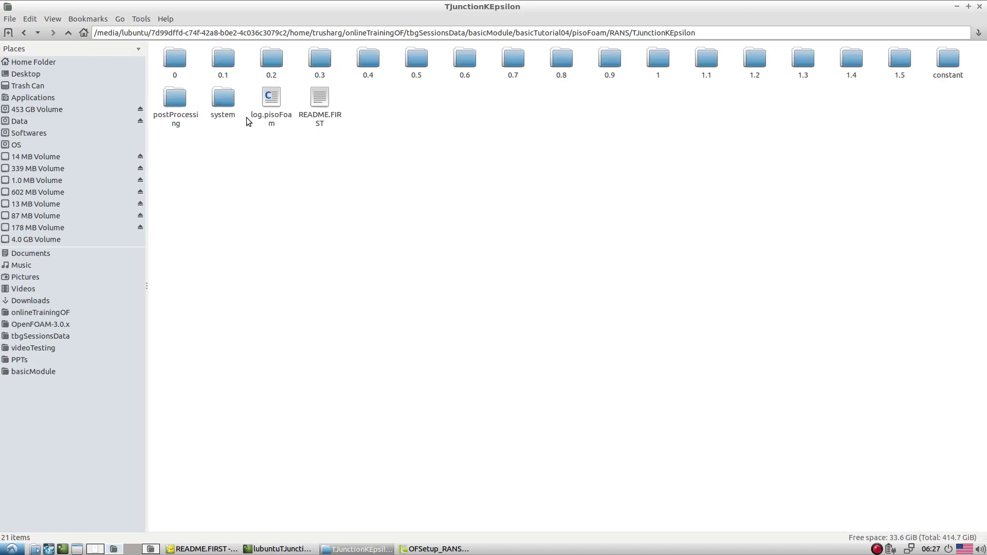
{"action": "double_click", "coordinate": [225, 108]}
{"action": "right_click", "coordinate": [188, 67]}
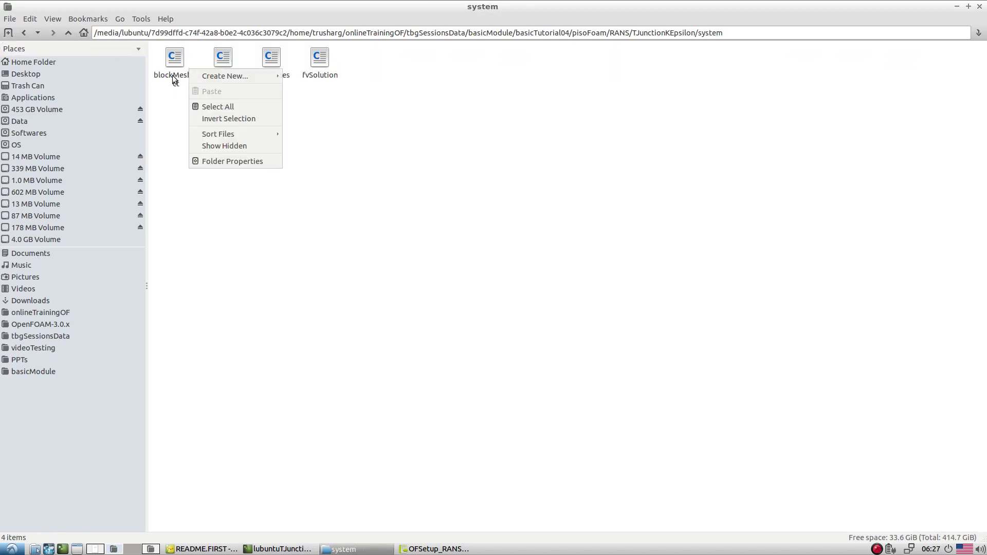
{"action": "left_click", "coordinate": [161, 66]}
{"action": "right_click", "coordinate": [177, 55]}
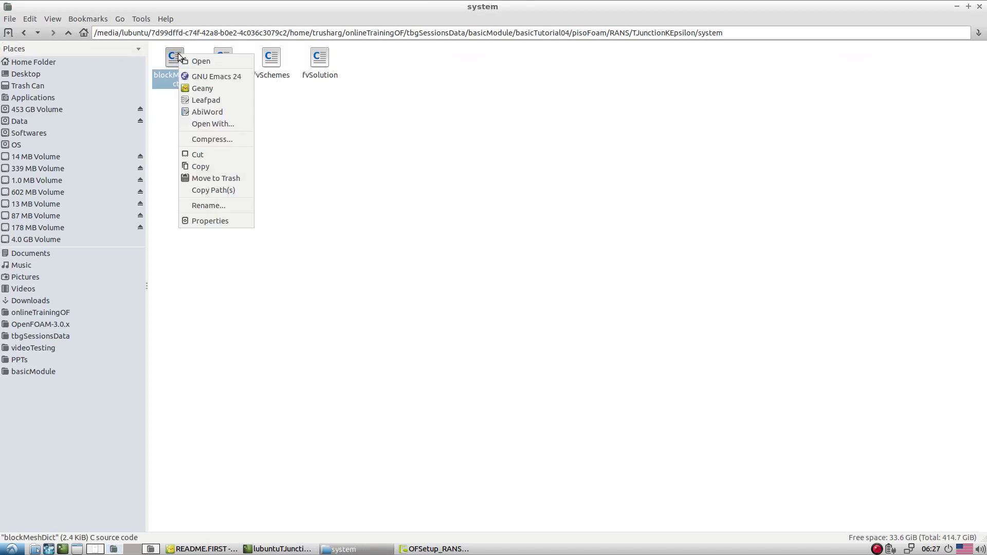
{"action": "left_click", "coordinate": [208, 90]}
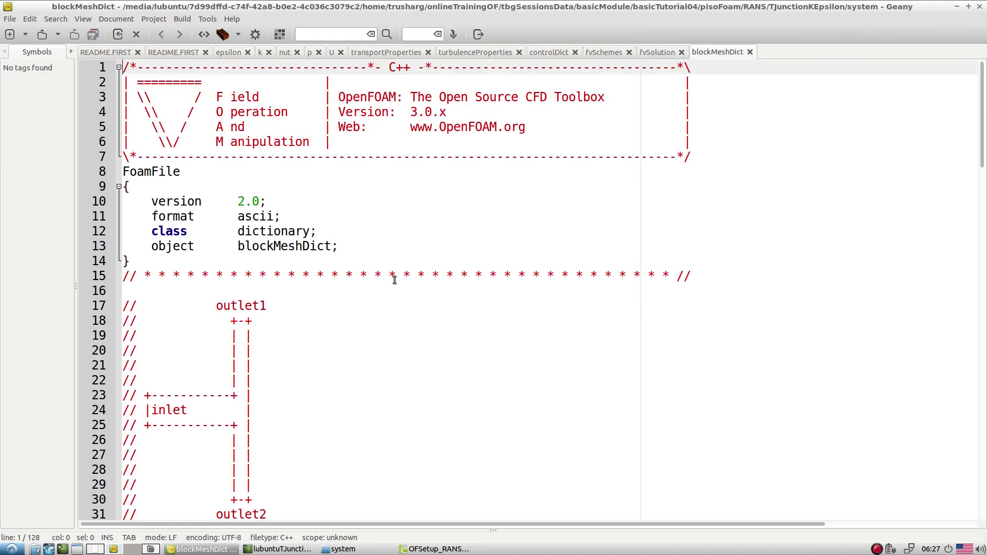
Step: Examine the geometry sketch, vertices and first block definitions in blockMeshDict
{"action": "scroll", "coordinate": [370, 296], "scroll_direction": "down", "scroll_amount": 5}
{"action": "scroll", "coordinate": [347, 313], "scroll_direction": "up", "scroll_amount": 1}
{"action": "scroll", "coordinate": [347, 313], "scroll_direction": "down", "scroll_amount": 1}
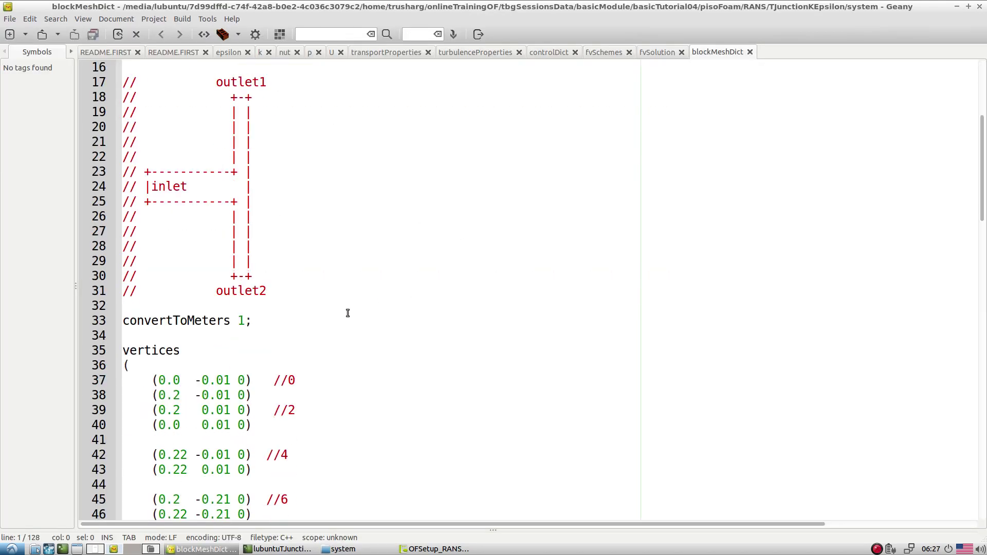
{"action": "scroll", "coordinate": [348, 313], "scroll_direction": "up", "scroll_amount": 1}
{"action": "scroll", "coordinate": [347, 313], "scroll_direction": "down", "scroll_amount": 16}
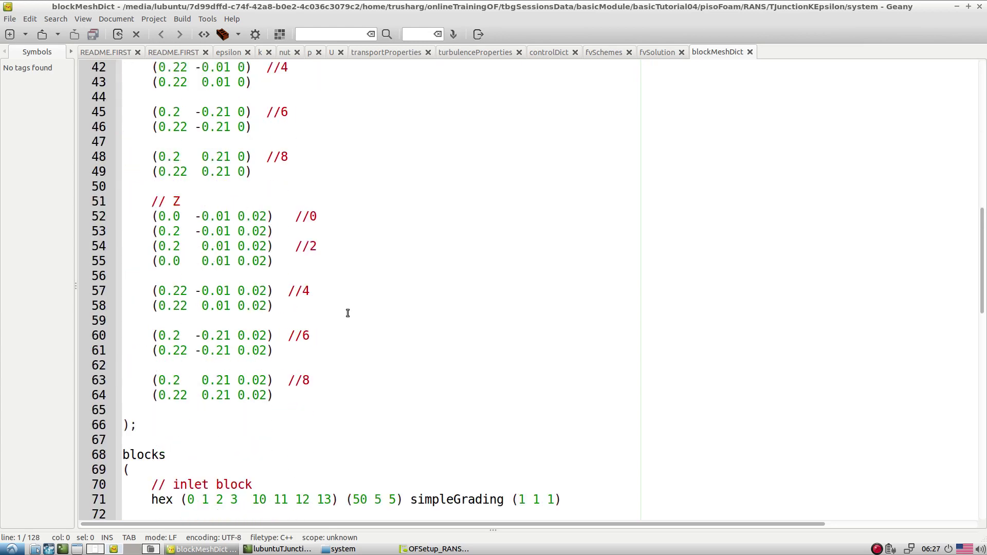
{"action": "scroll", "coordinate": [392, 307], "scroll_direction": "up", "scroll_amount": 19}
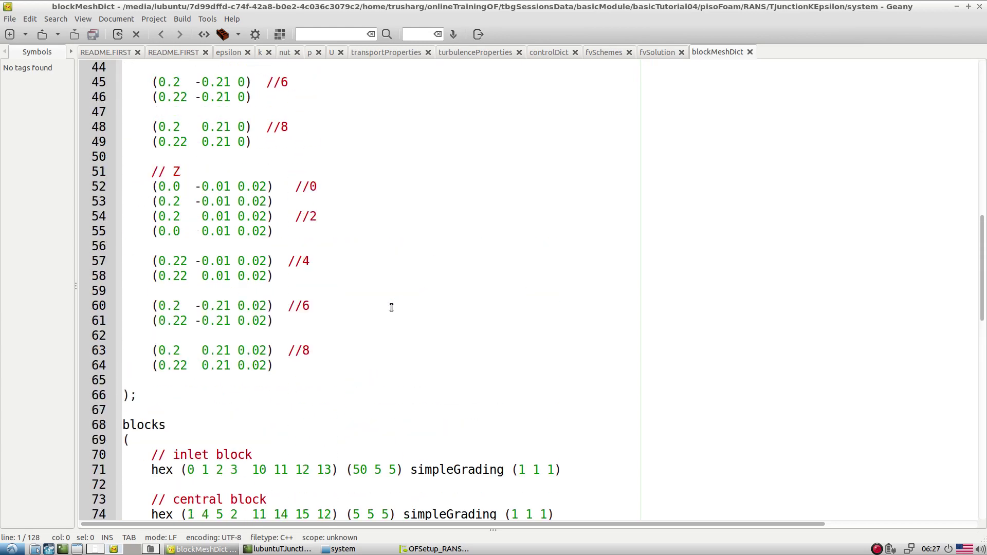
{"action": "scroll", "coordinate": [392, 307], "scroll_direction": "down", "scroll_amount": 1}
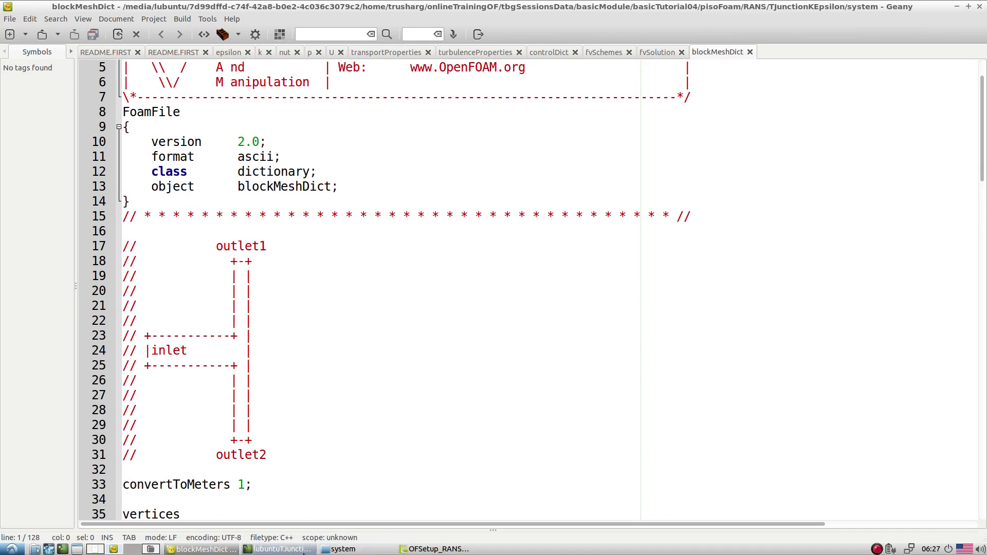
Step: Display the case's block structure by running "paraFoam -block" in the terminal and loading it in ParaView
{"action": "left_click", "coordinate": [278, 549]}
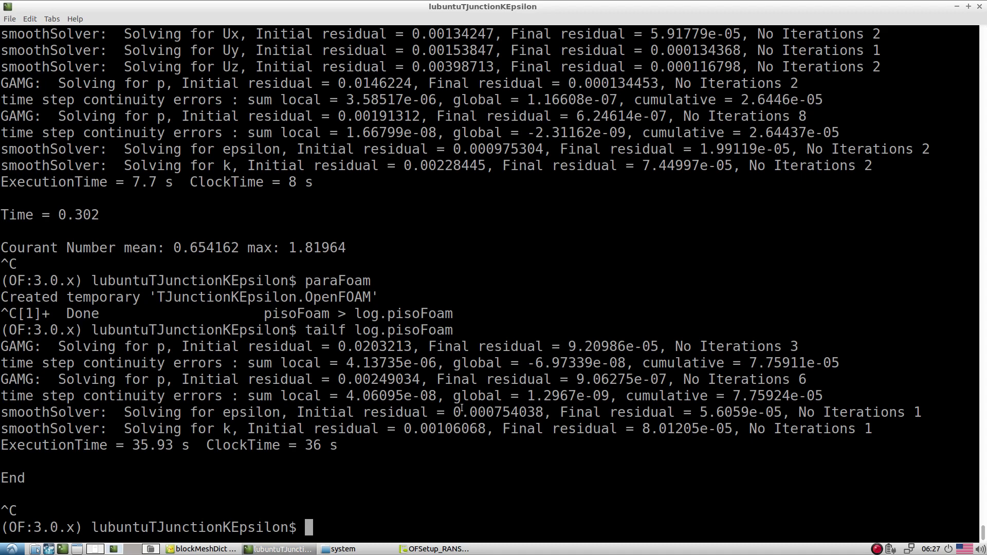
{"action": "type", "text": "paraFoam "}
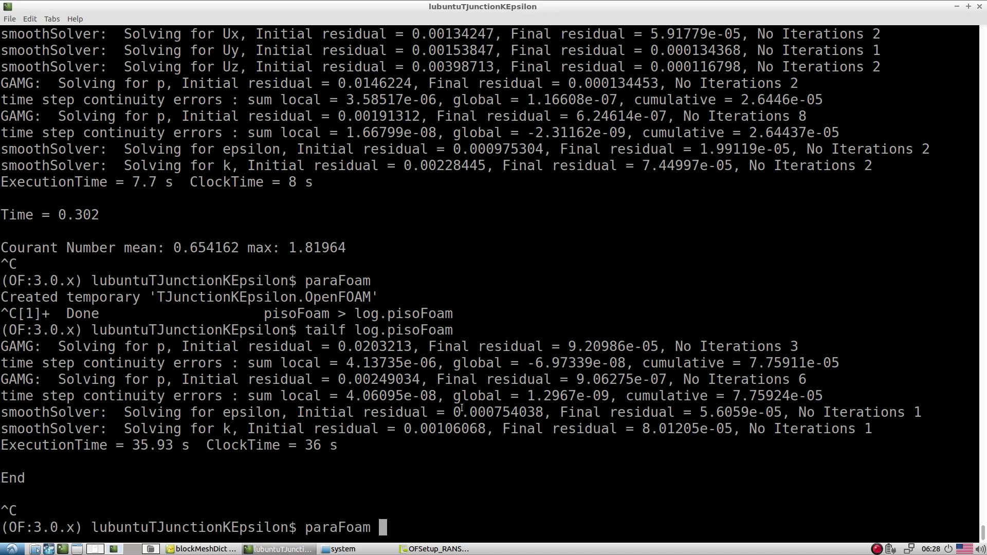
{"action": "type", "text": "-block"}
{"action": "key", "text": "Return"}
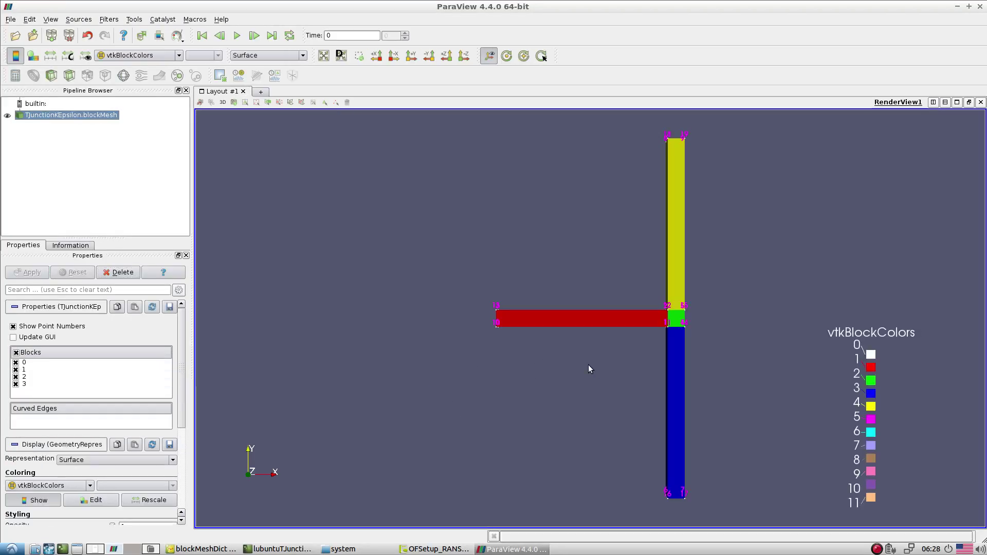
Step: Show only block 0 of the T-junction's block structure, seen at an angle
{"action": "left_click_drag", "start_coordinate": [588, 368], "coordinate": [522, 406]}
{"action": "left_click", "coordinate": [16, 352]}
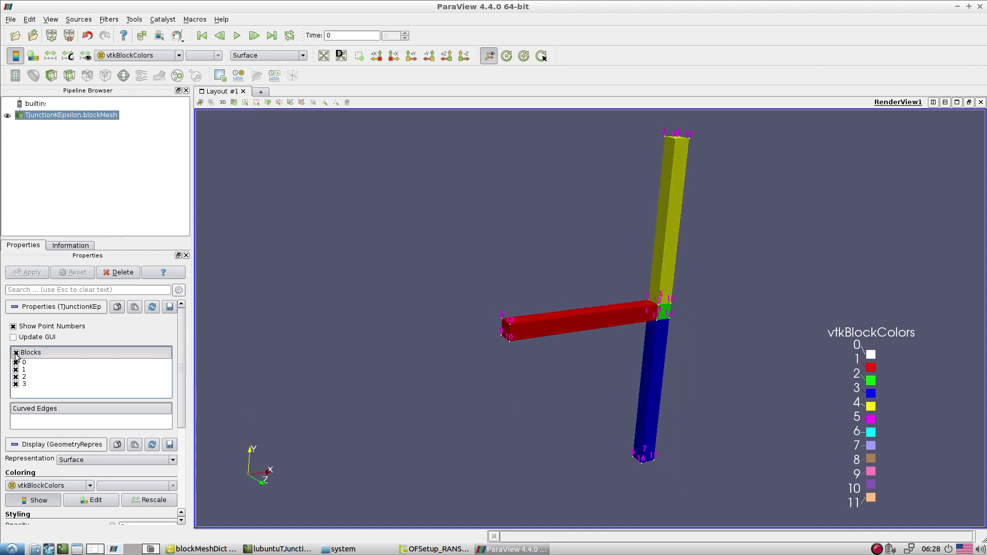
{"action": "left_click", "coordinate": [15, 362]}
{"action": "left_click", "coordinate": [32, 273]}
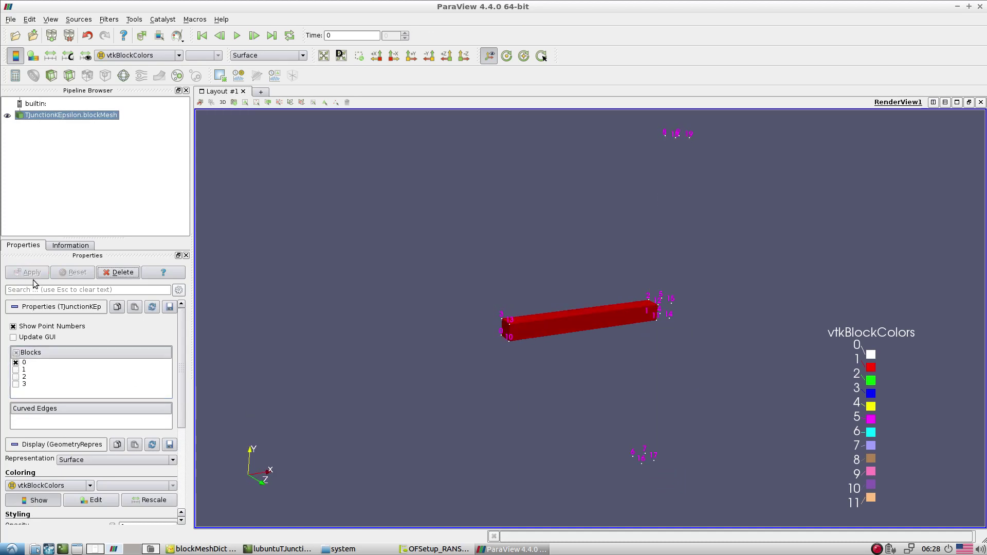
Step: Add blocks 1, 2 and 3 to the display one at a time and view the complete T-junction from an angle
{"action": "left_click", "coordinate": [16, 369]}
{"action": "left_click", "coordinate": [33, 272]}
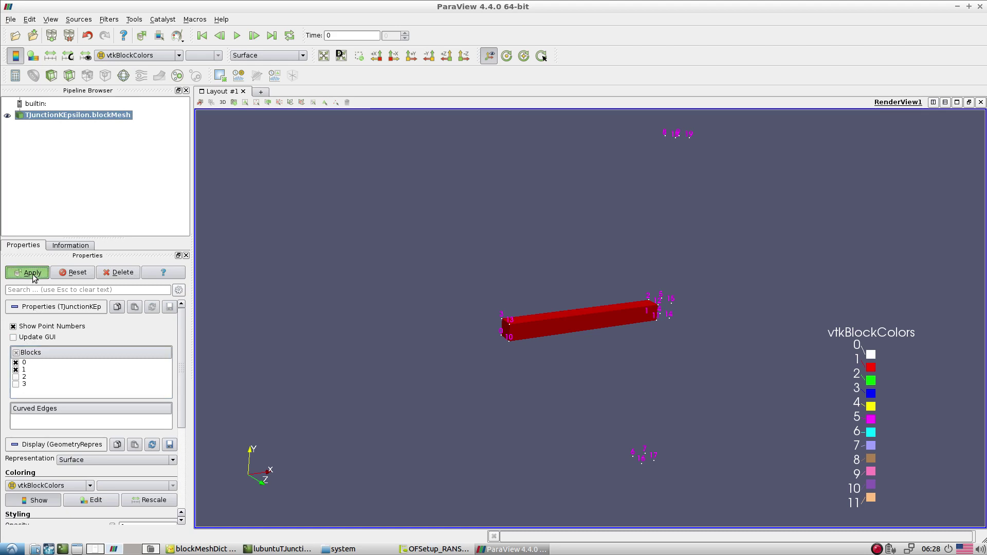
{"action": "left_click", "coordinate": [16, 377]}
{"action": "left_click", "coordinate": [33, 273]}
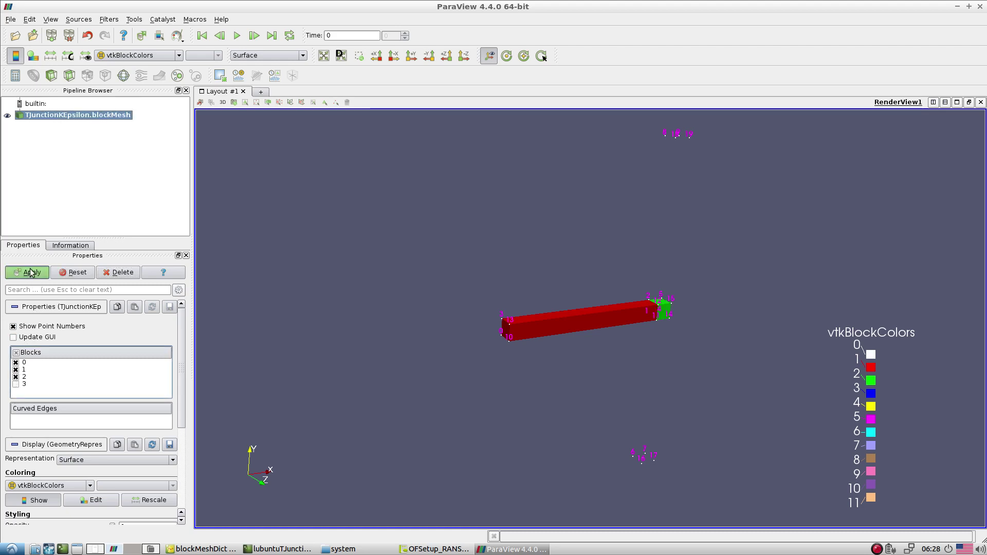
{"action": "left_click", "coordinate": [16, 384]}
{"action": "left_click", "coordinate": [32, 273]}
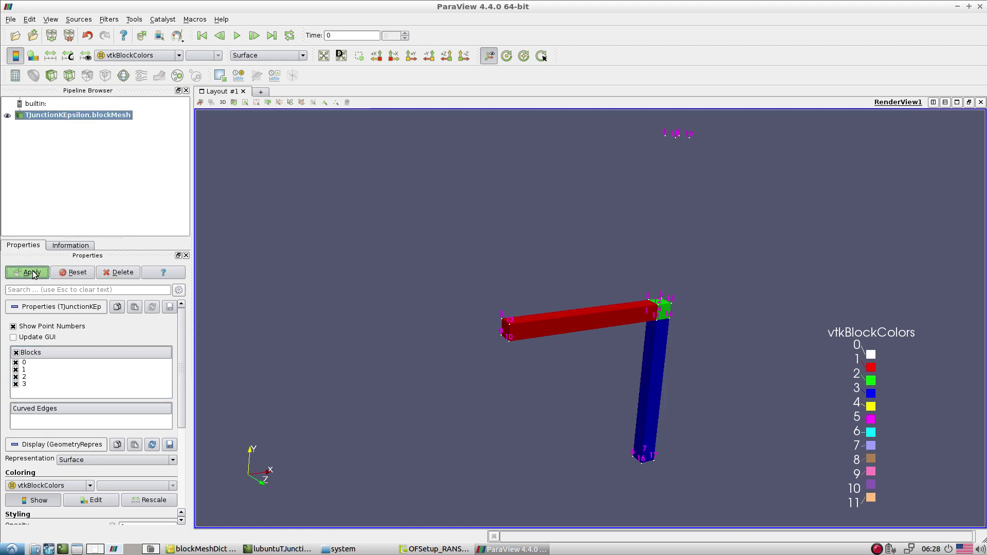
{"action": "left_click_drag", "start_coordinate": [555, 319], "coordinate": [591, 411]}
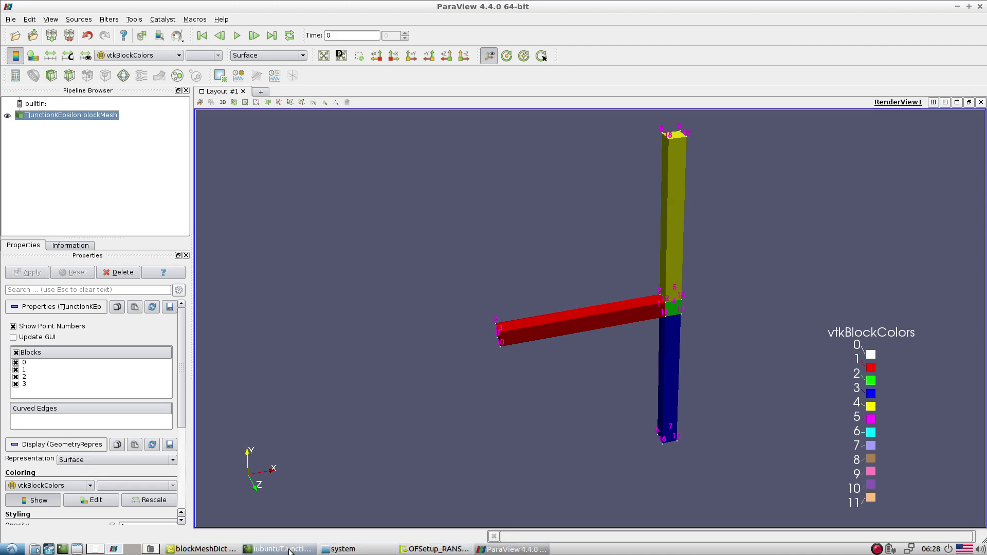
Step: Switch to blockMeshDict in Geany and examine the inlet block's cell counts in the blocks section
{"action": "left_click", "coordinate": [201, 549]}
{"action": "scroll", "coordinate": [373, 380], "scroll_direction": "down", "scroll_amount": 12}
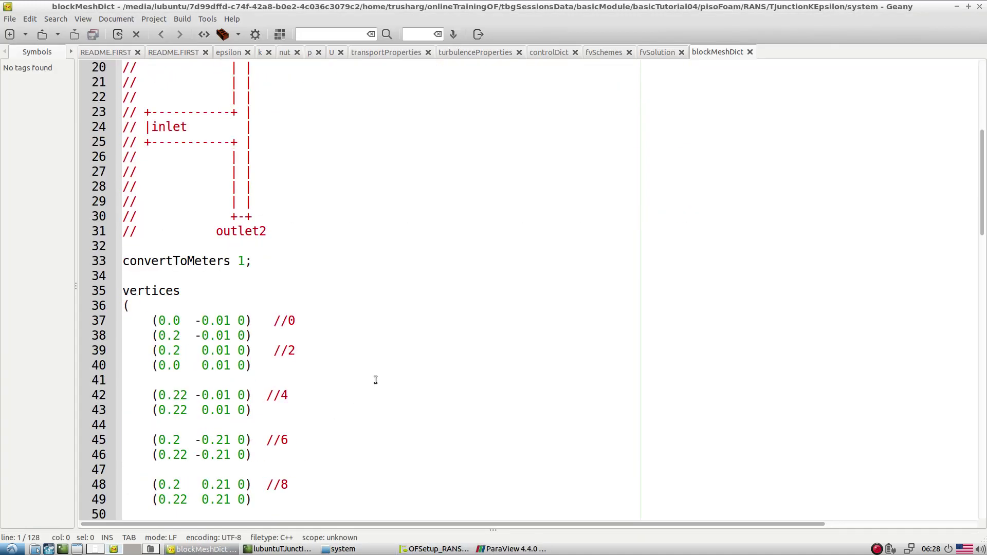
{"action": "scroll", "coordinate": [375, 380], "scroll_direction": "up", "scroll_amount": 1}
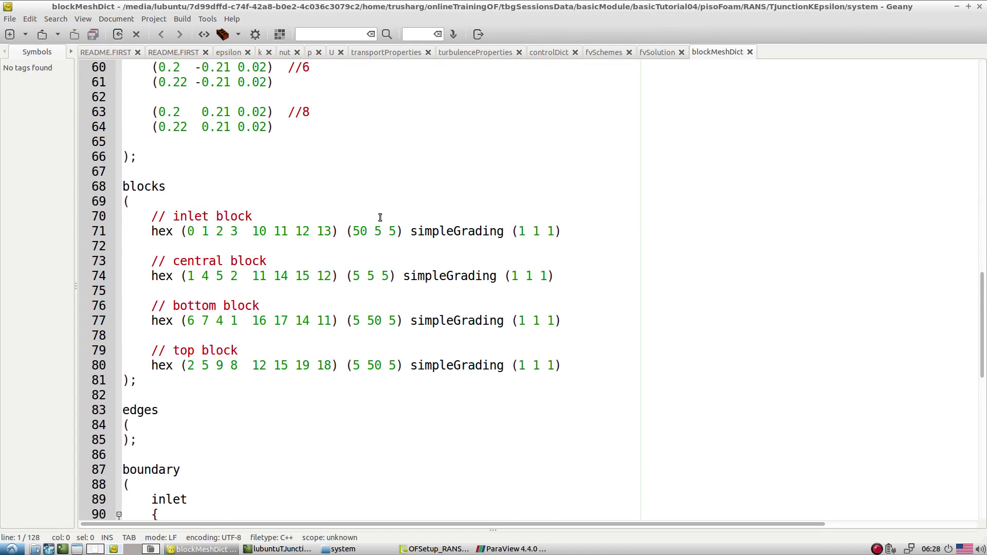
{"action": "left_click", "coordinate": [353, 231]}
{"action": "mouse_move", "coordinate": [396, 231]}
{"action": "left_mouse_down"}
{"action": "mouse_move", "coordinate": [377, 230]}
{"action": "mouse_move", "coordinate": [393, 231]}
{"action": "left_mouse_up"}
{"action": "left_click", "coordinate": [361, 231]}
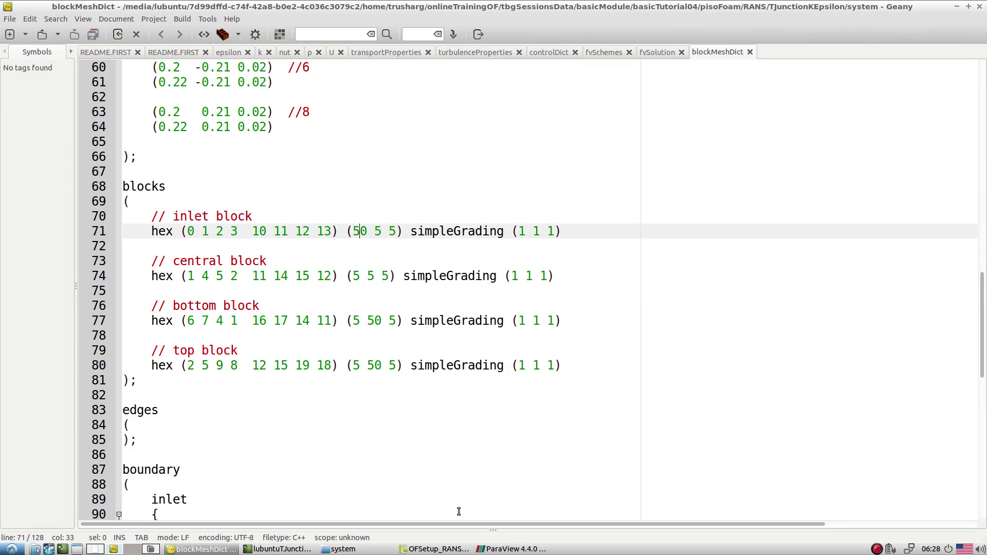
Step: In ParaView, hide blocks 1, 2 and 3 so only block 0 is shown, and view it from an angle
{"action": "left_click", "coordinate": [512, 549]}
{"action": "left_click", "coordinate": [15, 384]}
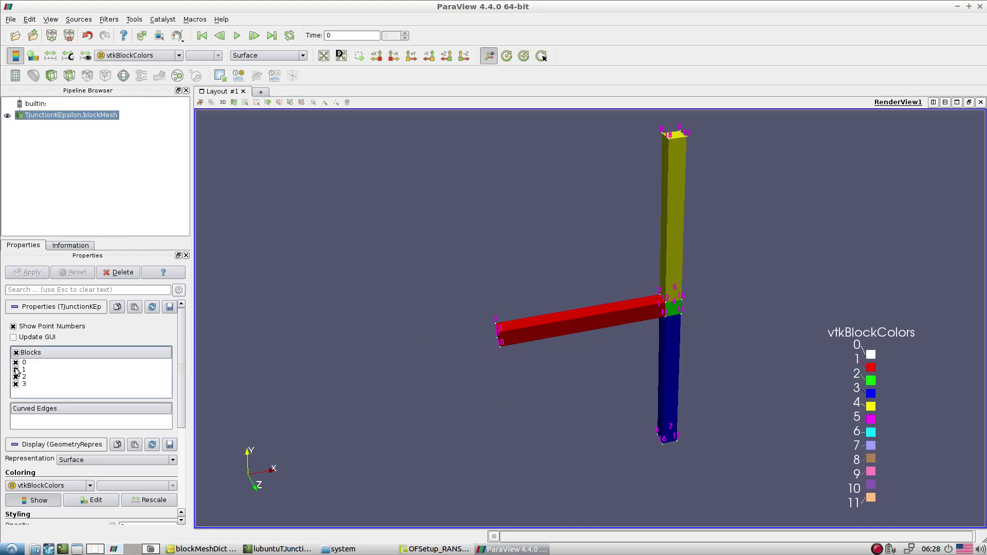
{"action": "left_click", "coordinate": [16, 377]}
{"action": "left_click", "coordinate": [15, 370]}
{"action": "left_click", "coordinate": [32, 272]}
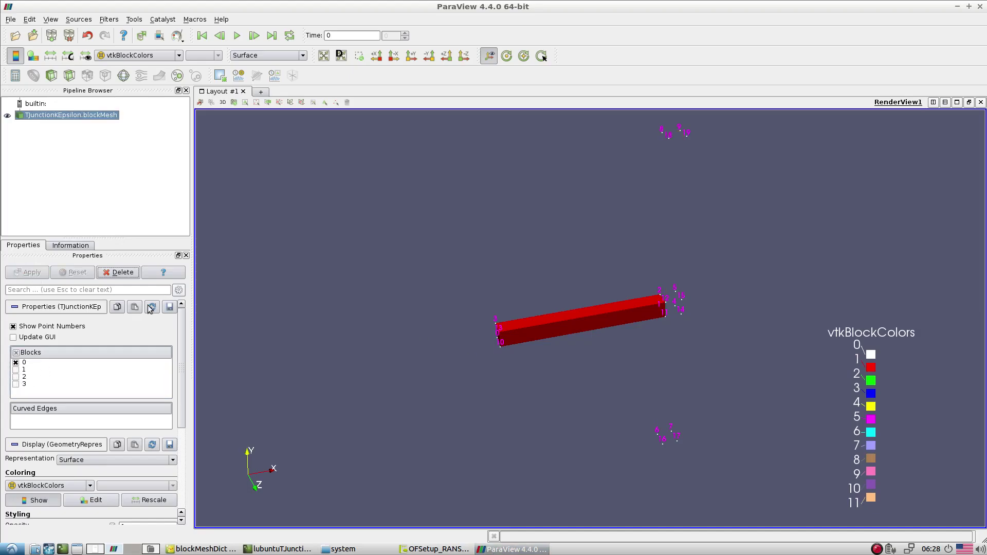
{"action": "left_click_drag", "start_coordinate": [437, 353], "coordinate": [523, 335]}
{"action": "left_click_drag", "start_coordinate": [665, 330], "coordinate": [464, 379]}
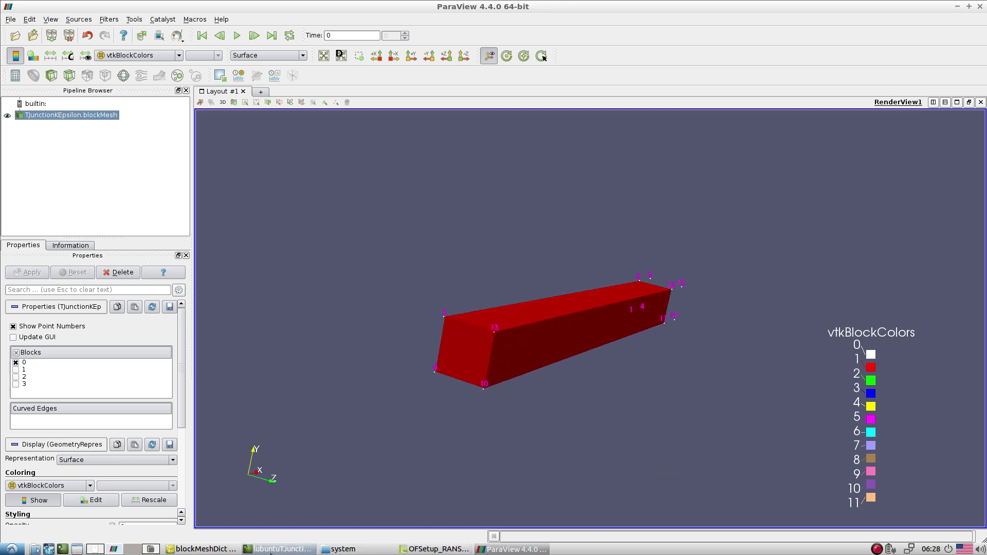
Step: Back in blockMeshDict, review the cell counts of the blocks and the inlet block's simpleGrading entry
{"action": "left_click", "coordinate": [202, 549]}
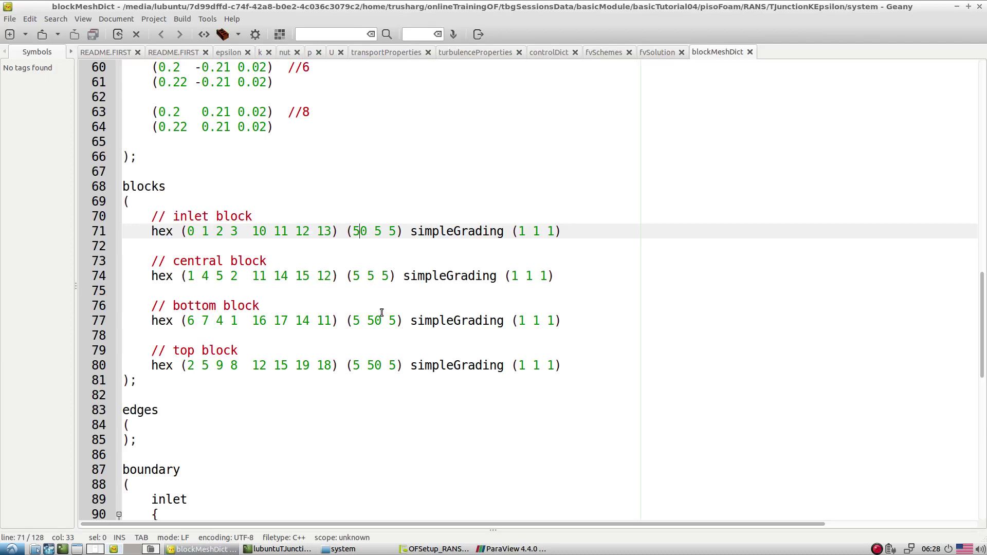
{"action": "left_click_drag", "start_coordinate": [366, 231], "coordinate": [397, 231]}
{"action": "left_click_drag", "start_coordinate": [367, 270], "coordinate": [374, 269]}
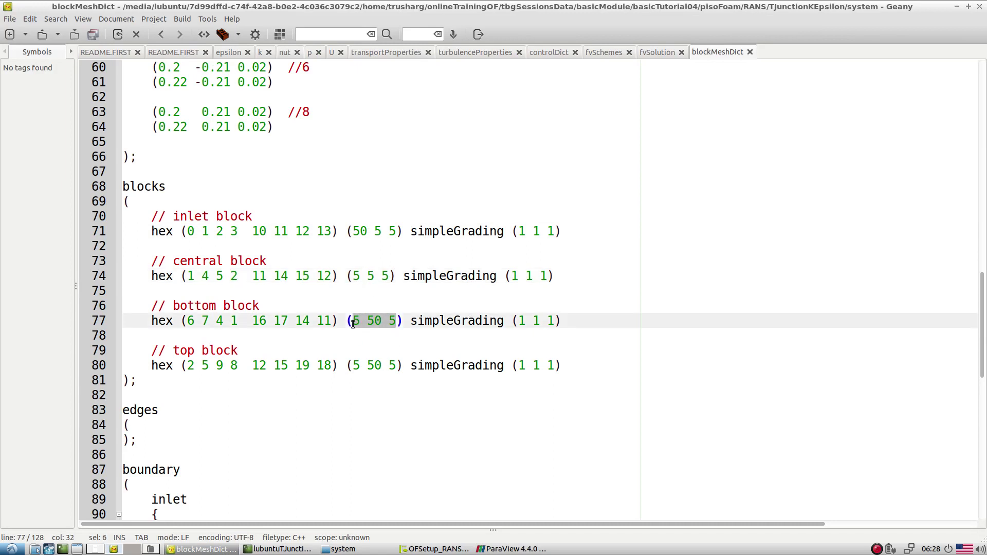
{"action": "left_click_drag", "start_coordinate": [396, 366], "coordinate": [353, 366]}
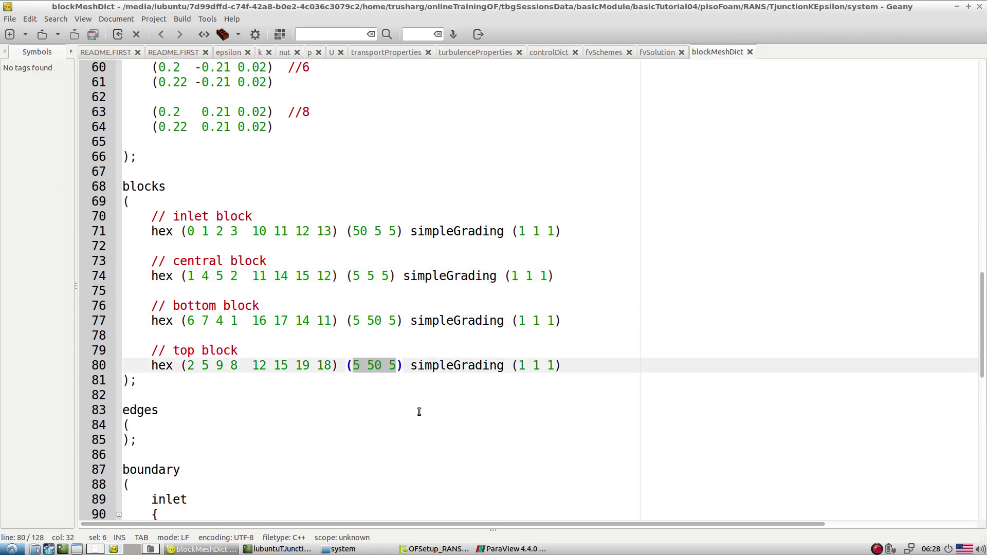
{"action": "left_click", "coordinate": [419, 412]}
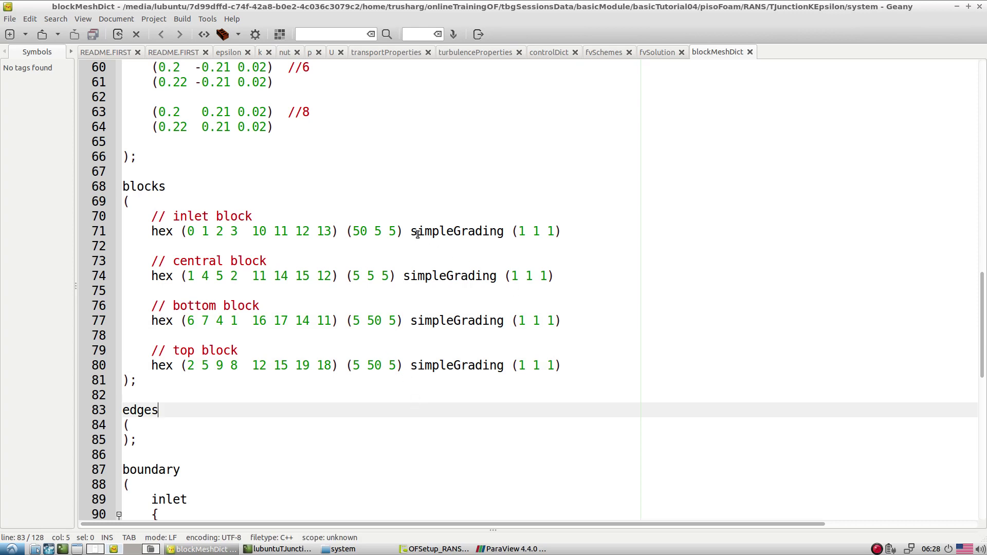
{"action": "left_click_drag", "start_coordinate": [417, 234], "coordinate": [540, 232]}
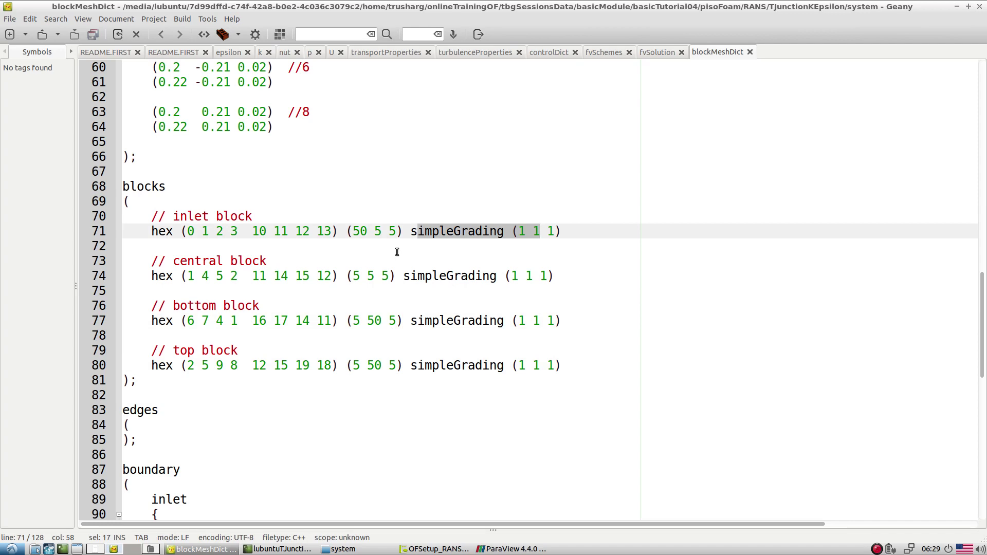
{"action": "left_click_drag", "start_coordinate": [373, 232], "coordinate": [410, 232]}
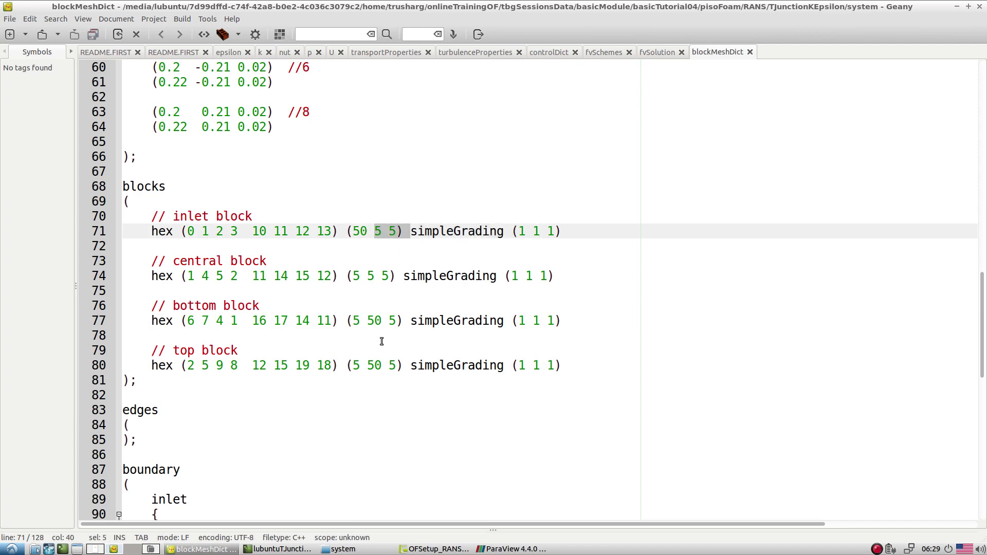
Step: Compare block 0's shape in ParaView with the inlet block's cell counts and grading in blockMeshDict
{"action": "left_click", "coordinate": [511, 549]}
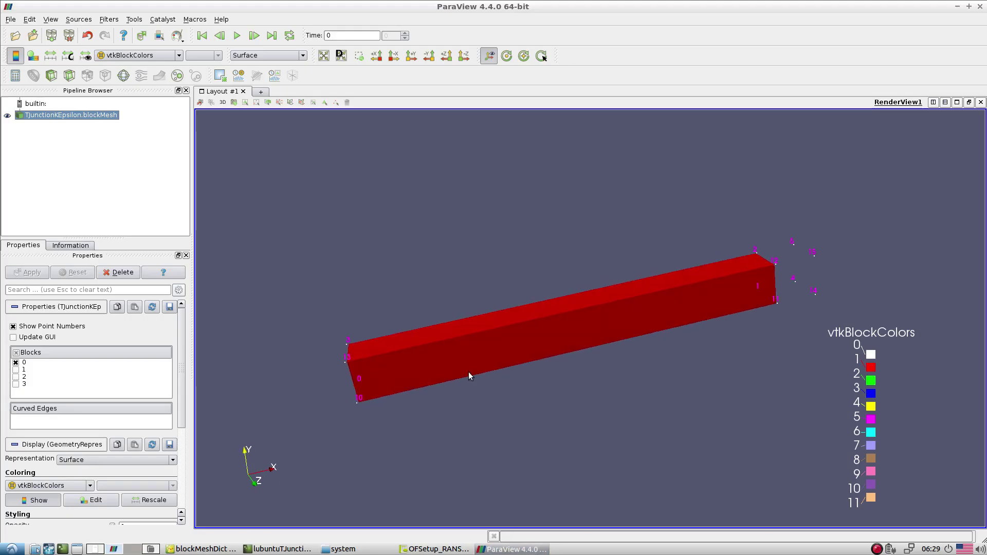
{"action": "left_click_drag", "start_coordinate": [469, 376], "coordinate": [491, 369]}
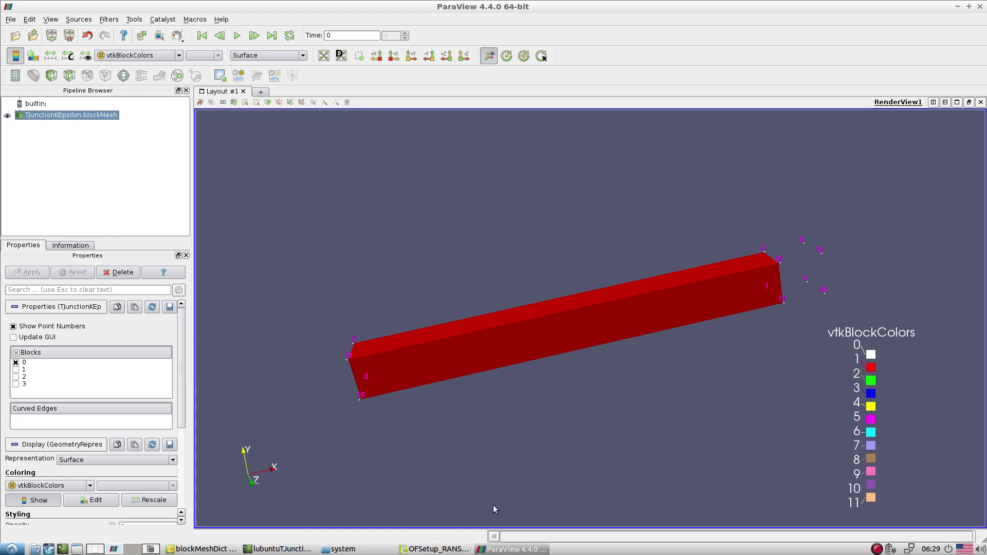
{"action": "left_click", "coordinate": [215, 550]}
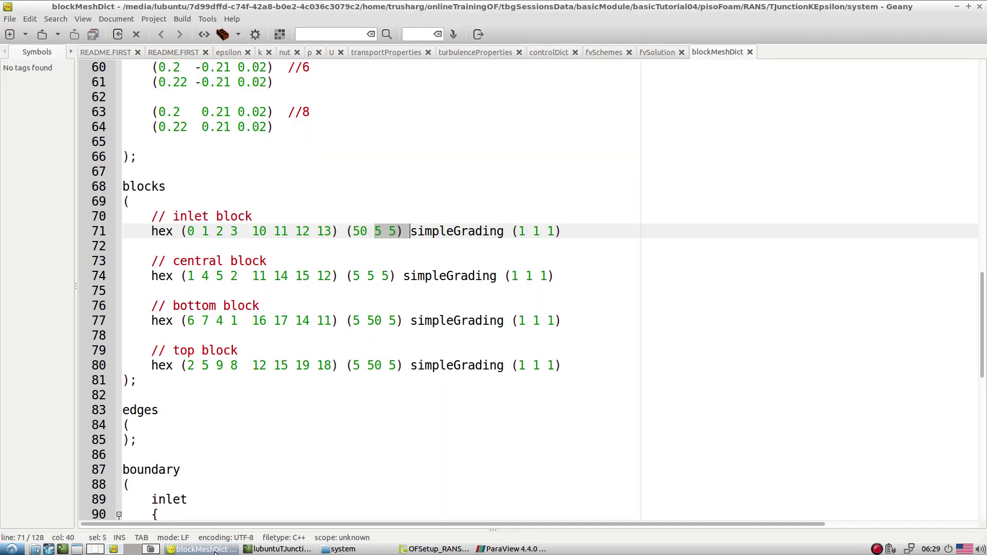
{"action": "left_click_drag", "start_coordinate": [332, 221], "coordinate": [423, 231]}
{"action": "left_click", "coordinate": [421, 278]}
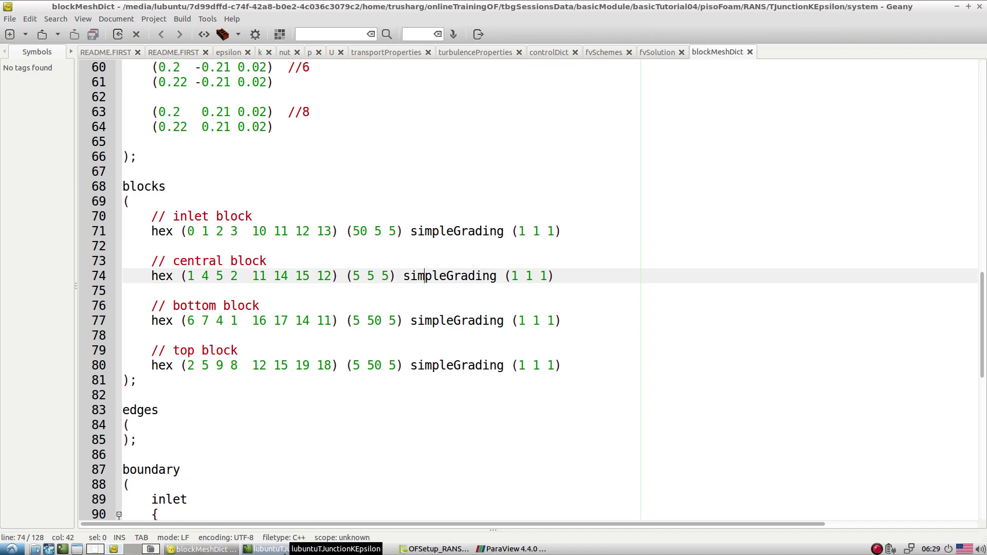
Step: Close the ParaView block view and generate the mesh by running "blockMesh" in the terminal
{"action": "left_click", "coordinate": [511, 549]}
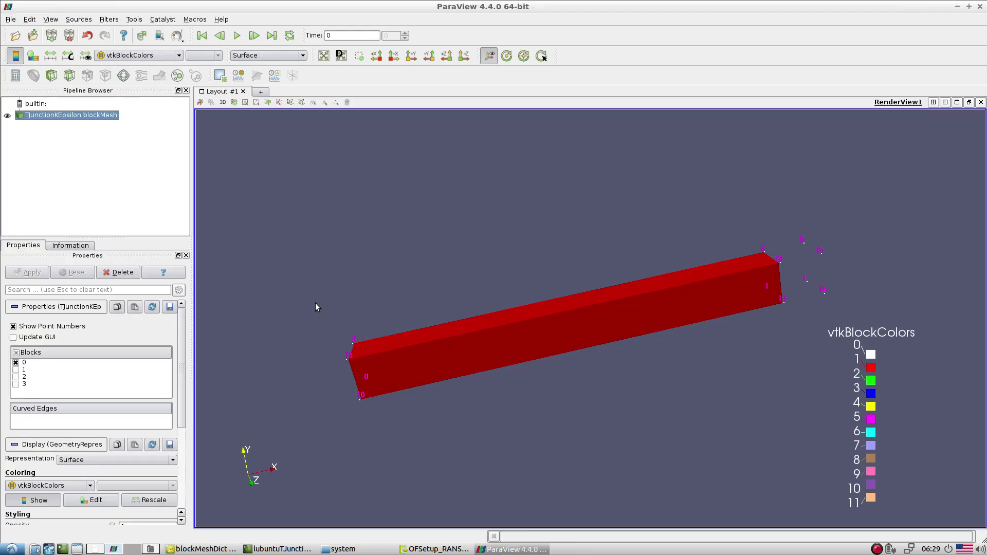
{"action": "left_click", "coordinate": [980, 6]}
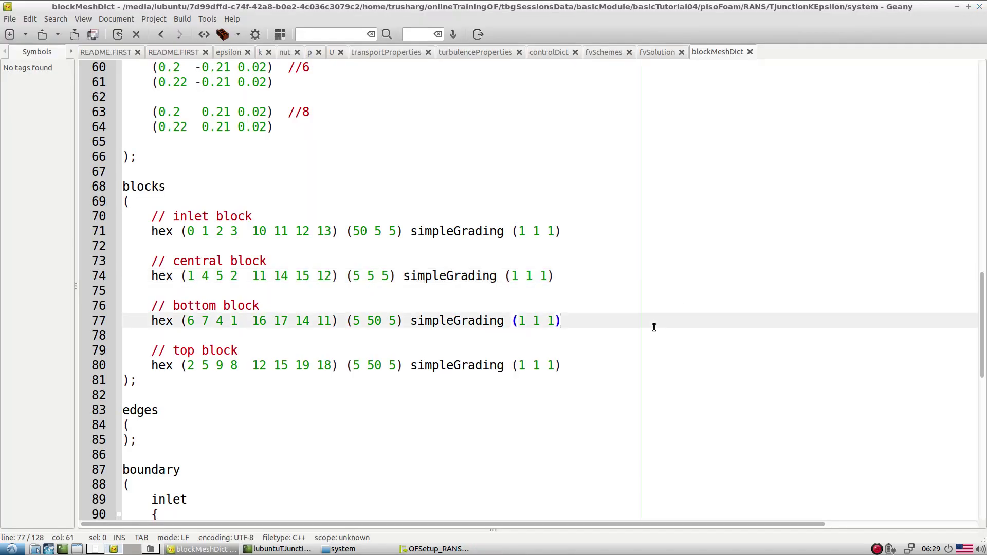
{"action": "left_click", "coordinate": [277, 549]}
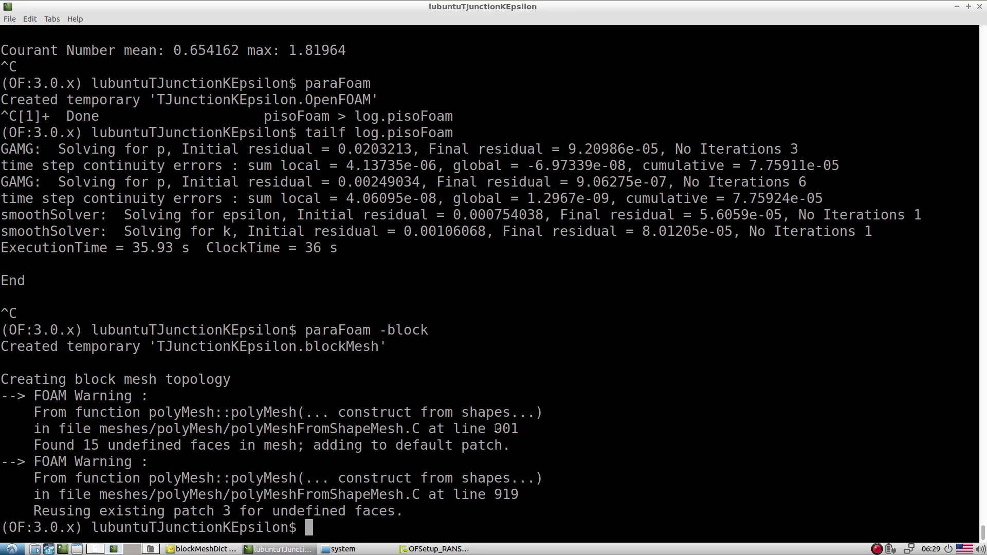
{"action": "key", "text": "Return"}
{"action": "type", "text": "blockMesh"}
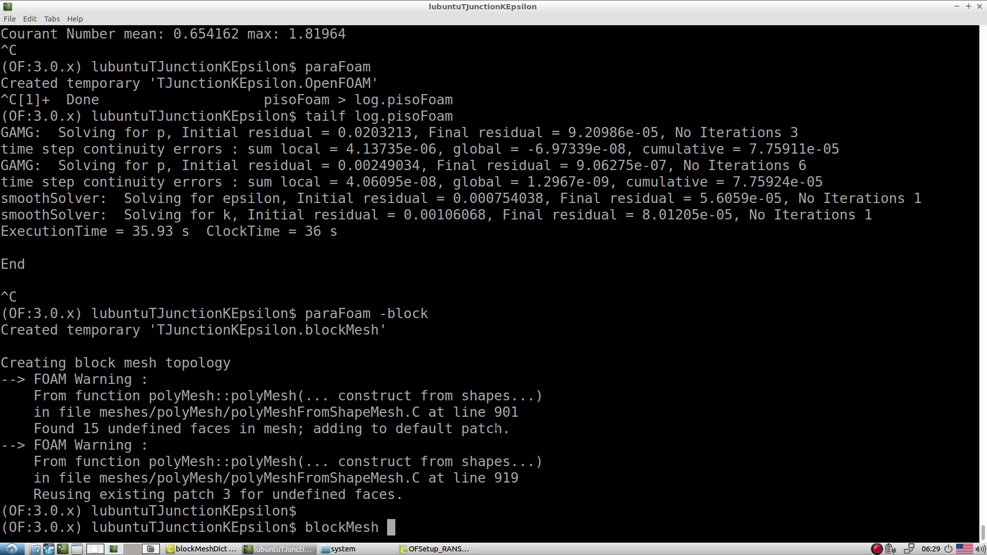
{"action": "key", "text": "Return"}
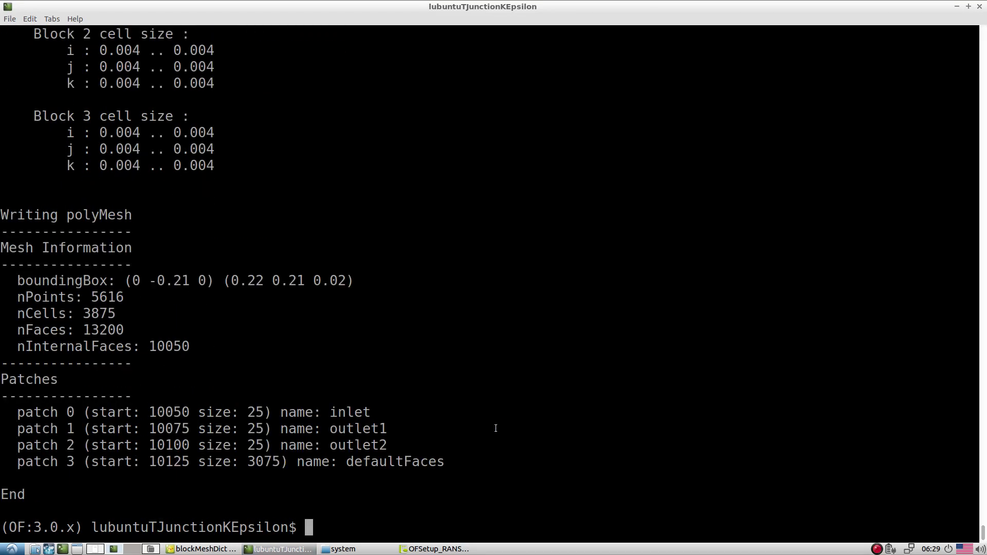
Step: Open the case by running "paraFoam" and cut the T-junction with a Z-normal slice, hiding the slice plane outline
{"action": "type", "text": "paraFoam"}
{"action": "key", "text": "Return"}
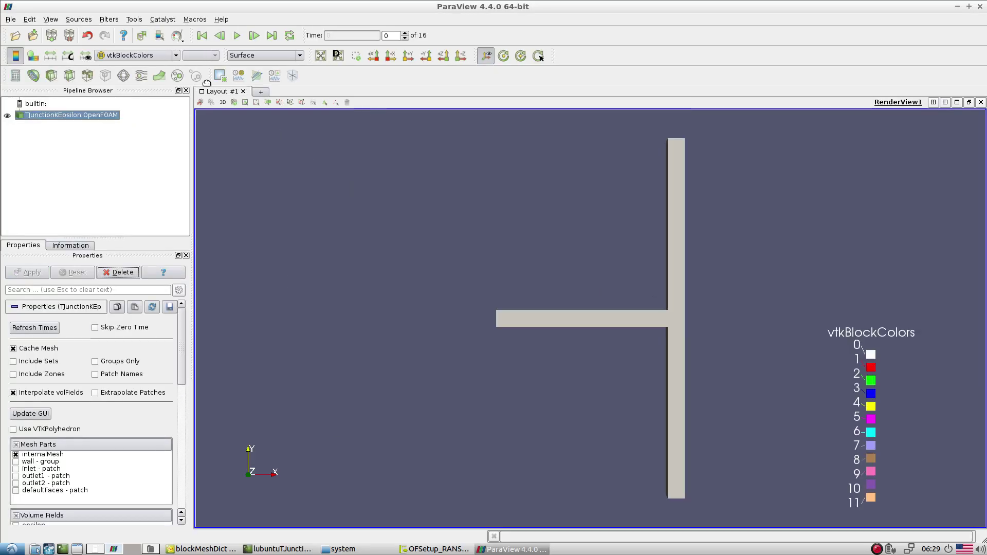
{"action": "left_click", "coordinate": [69, 76]}
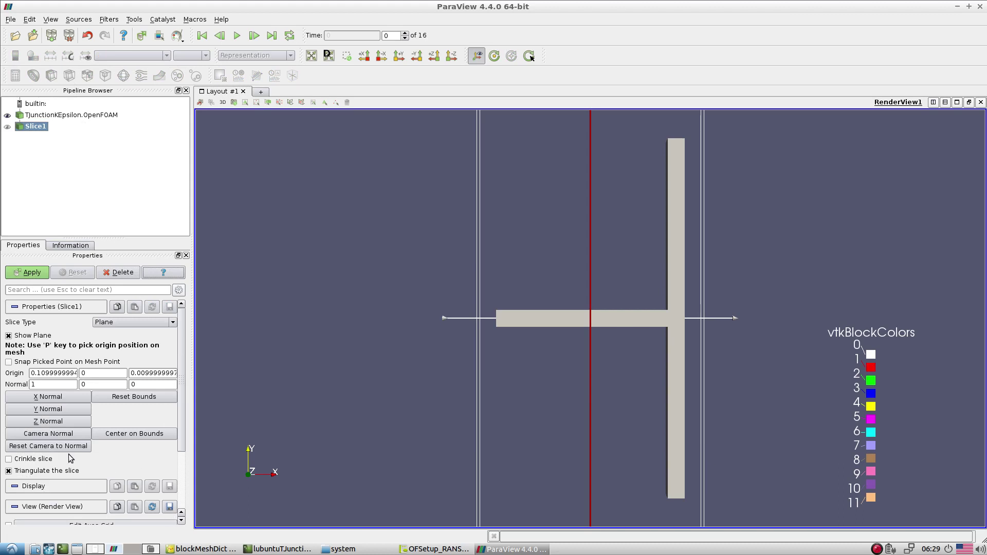
{"action": "left_click", "coordinate": [48, 421]}
{"action": "left_click", "coordinate": [31, 335]}
{"action": "left_click", "coordinate": [46, 276]}
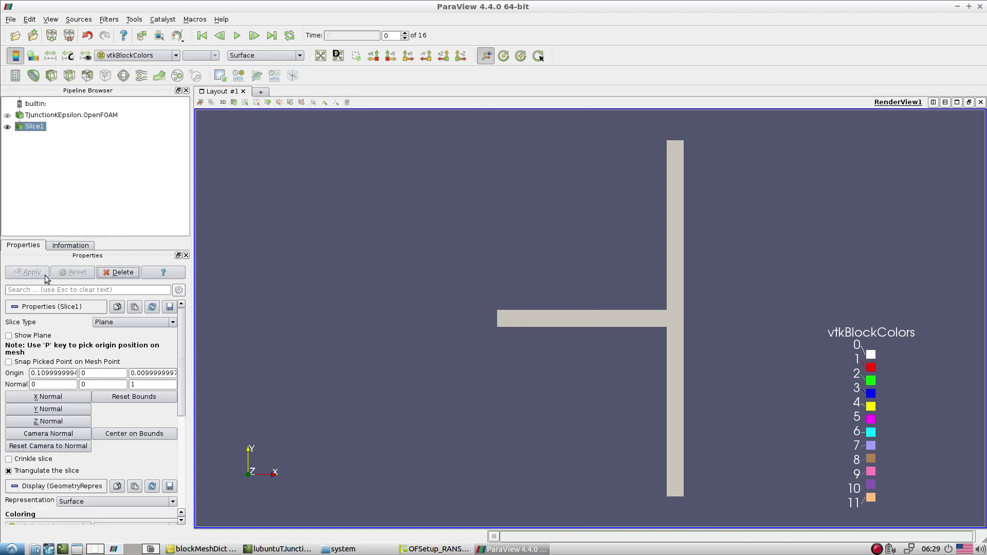
Step: Color the slice by U magnitude at the last time step and rescale the colors to the data range
{"action": "left_click", "coordinate": [118, 55]}
{"action": "left_click", "coordinate": [153, 72]}
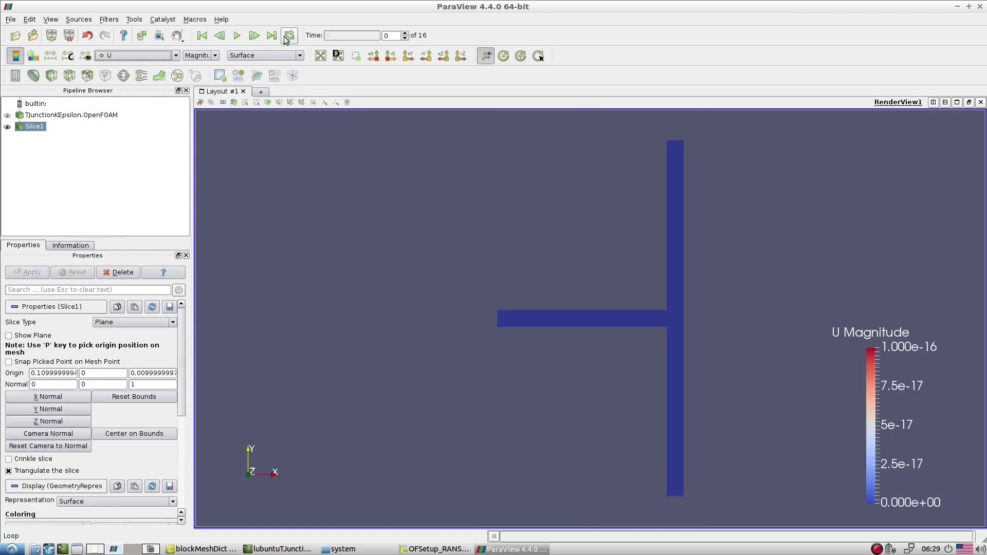
{"action": "left_click", "coordinate": [271, 35]}
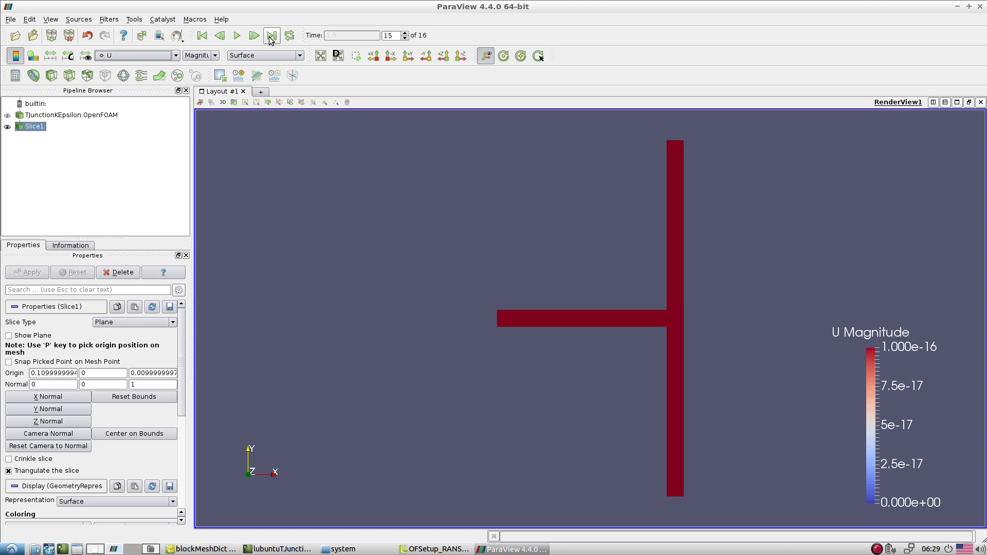
{"action": "left_click", "coordinate": [52, 60]}
Step: Examine the velocity distribution on the slice at the junction, along the inlet branch and towards both outlets
{"action": "scroll", "coordinate": [666, 326], "scroll_direction": "up", "scroll_amount": 5}
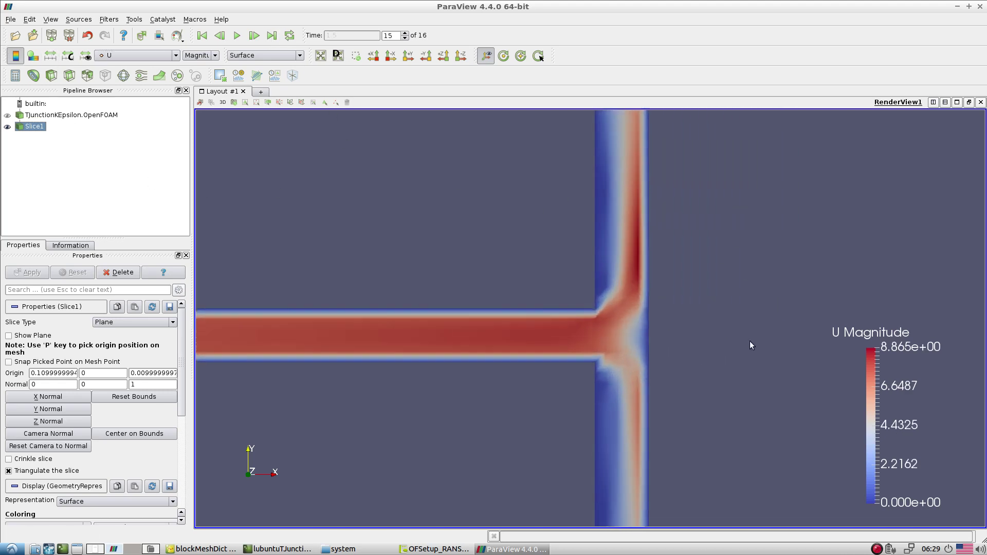
{"action": "scroll", "coordinate": [749, 341], "scroll_direction": "up", "scroll_amount": 8}
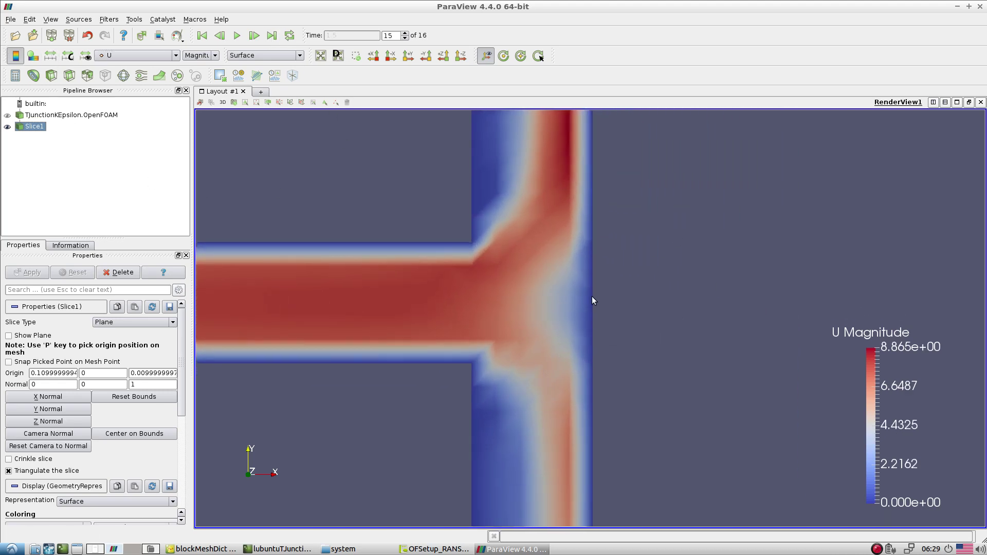
{"action": "left_click_drag", "start_coordinate": [591, 296], "coordinate": [538, 242]}
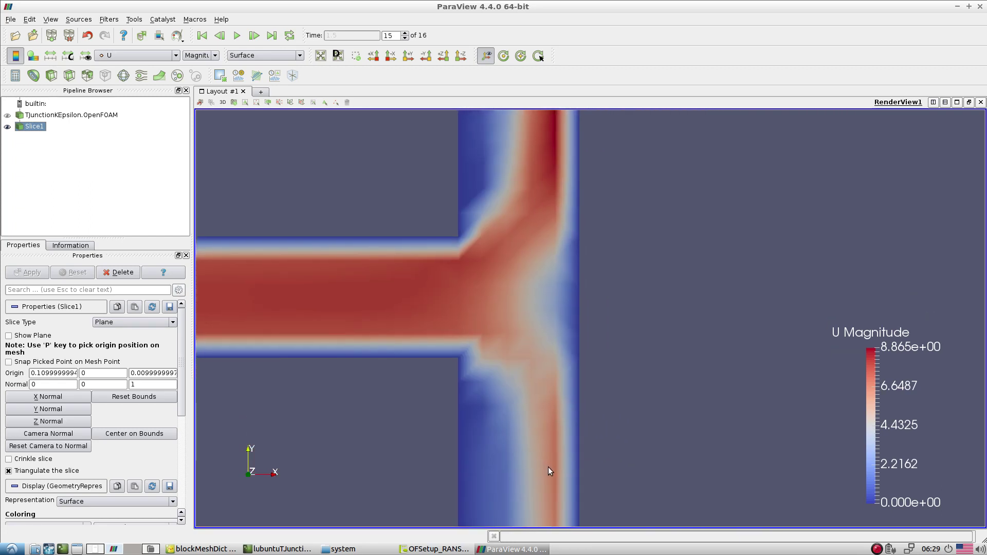
{"action": "scroll", "coordinate": [507, 261], "scroll_direction": "down", "scroll_amount": 3}
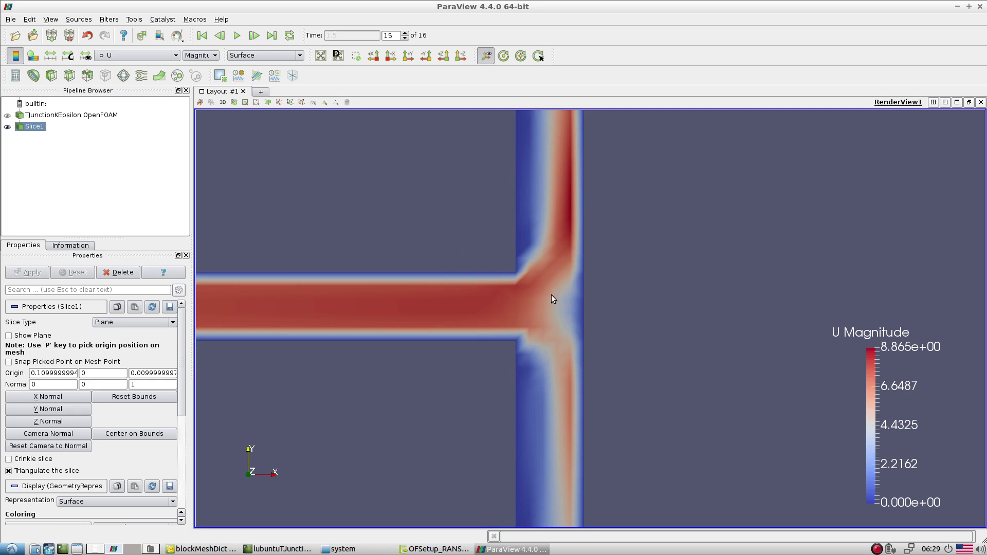
{"action": "left_click_drag", "start_coordinate": [551, 294], "coordinate": [717, 331]}
{"action": "scroll", "coordinate": [562, 138], "scroll_direction": "down", "scroll_amount": 3}
{"action": "left_click_drag", "start_coordinate": [588, 355], "coordinate": [645, 369]}
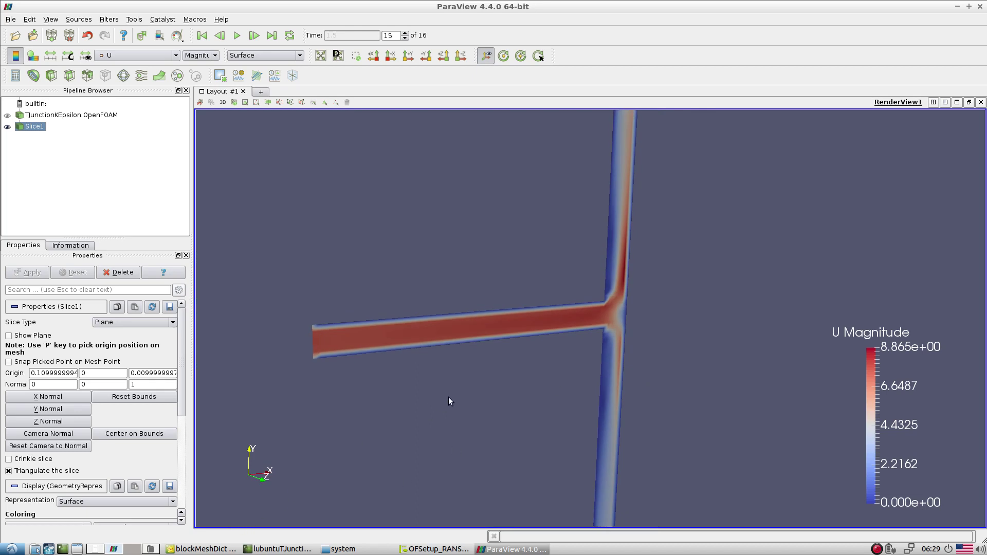
{"action": "mouse_move", "coordinate": [571, 412]}
{"action": "left_mouse_down"}
{"action": "mouse_move", "coordinate": [548, 398]}
{"action": "mouse_move", "coordinate": [581, 415]}
{"action": "left_mouse_up"}
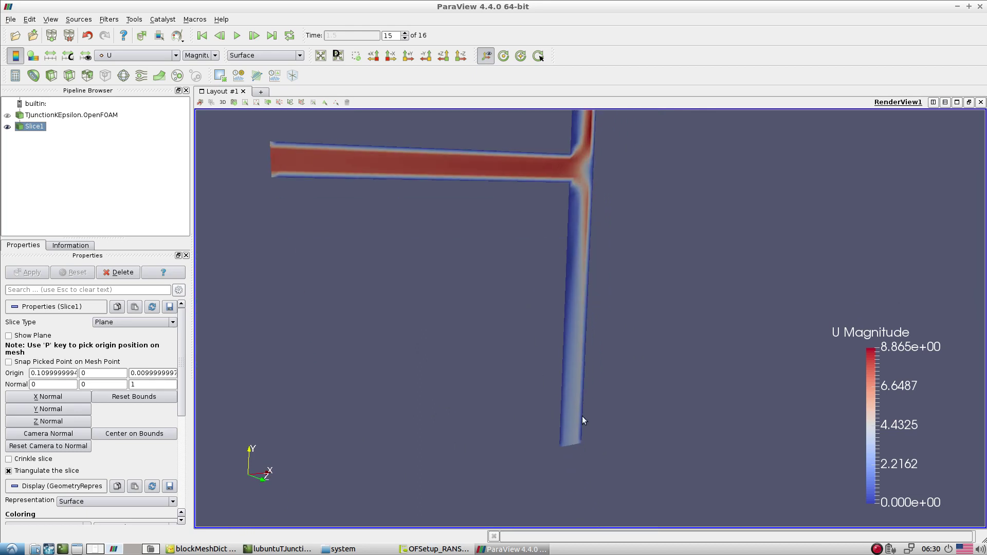
{"action": "scroll", "coordinate": [582, 415], "scroll_direction": "down", "scroll_amount": 3}
{"action": "left_click_drag", "start_coordinate": [608, 248], "coordinate": [588, 438]}
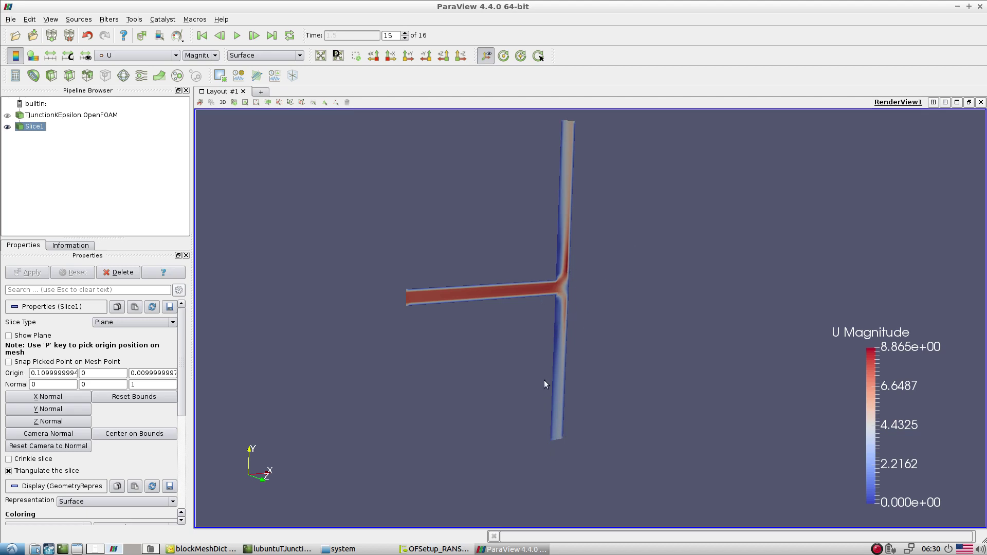
{"action": "scroll", "coordinate": [661, 325], "scroll_direction": "up", "scroll_amount": 5}
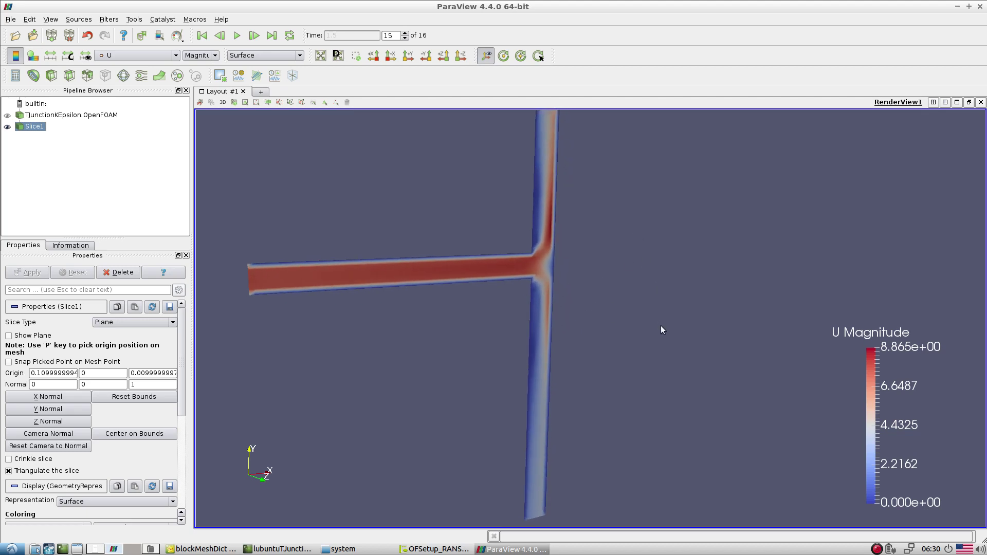
{"action": "left_click_drag", "start_coordinate": [594, 389], "coordinate": [674, 424]}
{"action": "scroll", "coordinate": [654, 307], "scroll_direction": "down", "scroll_amount": 5}
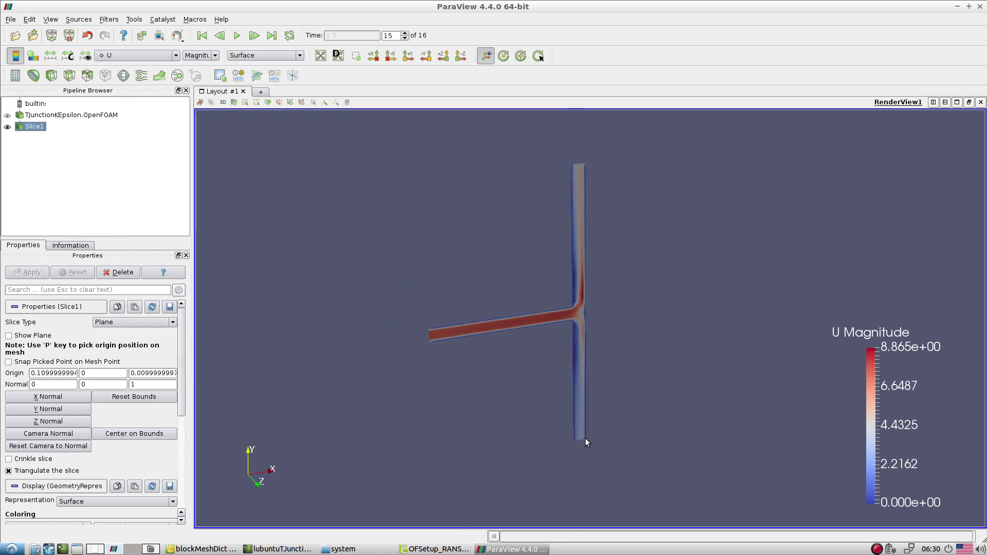
{"action": "left_click_drag", "start_coordinate": [539, 315], "coordinate": [511, 332]}
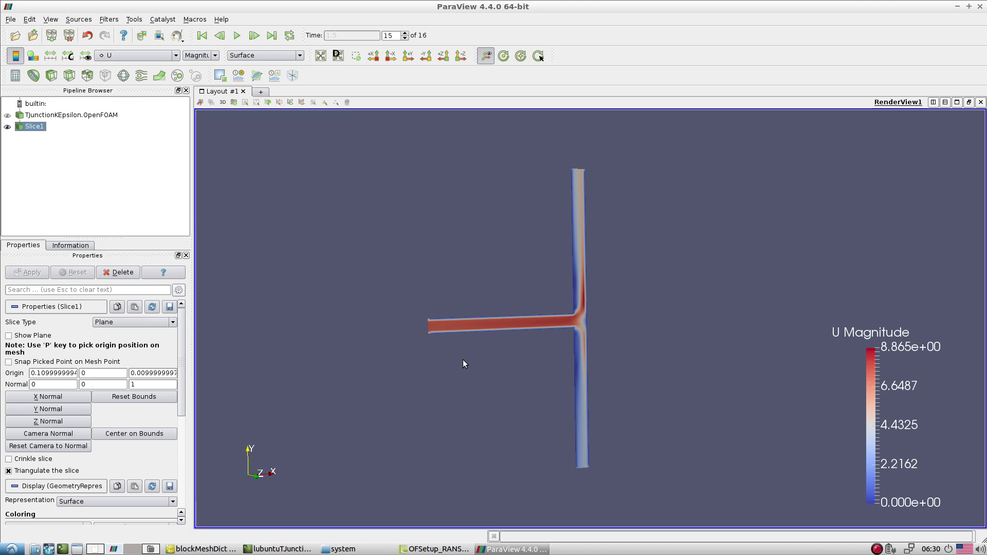
{"action": "left_click_drag", "start_coordinate": [480, 387], "coordinate": [557, 366]}
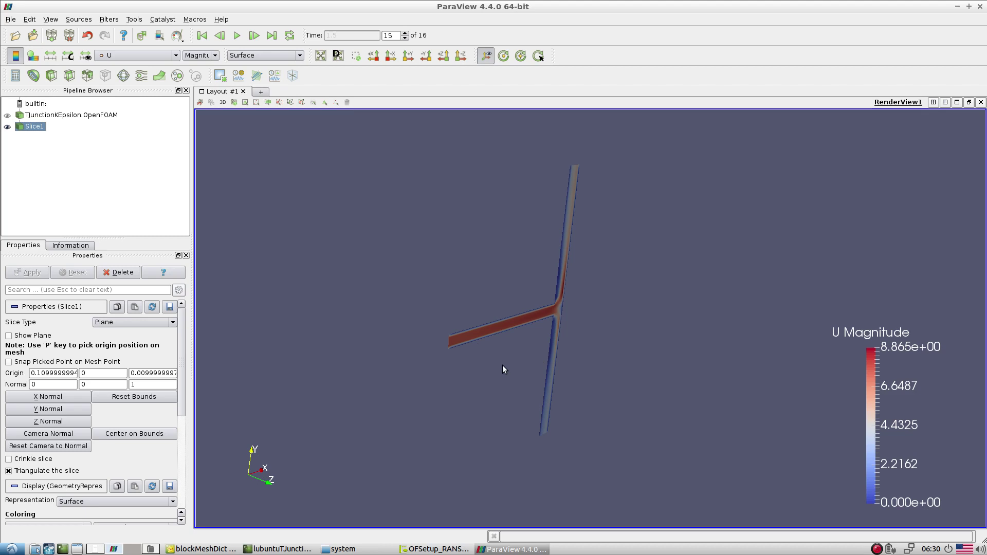
{"action": "left_click_drag", "start_coordinate": [504, 370], "coordinate": [471, 357]}
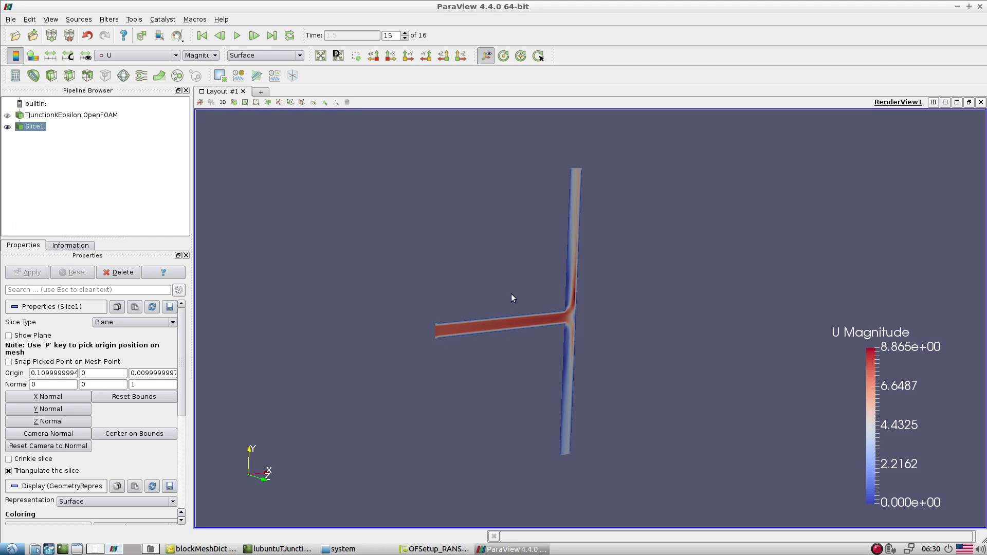
{"action": "scroll", "coordinate": [512, 298], "scroll_direction": "up", "scroll_amount": 3}
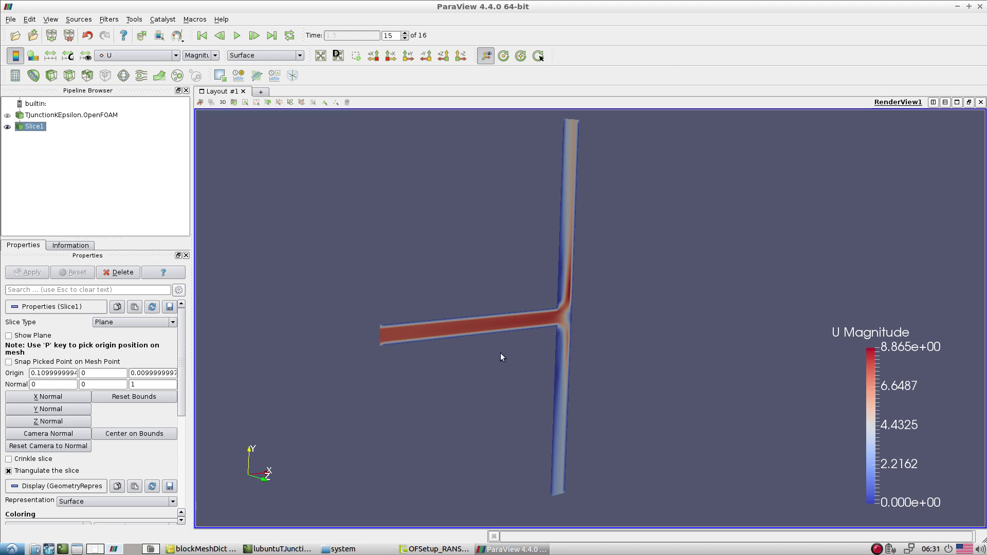
{"action": "scroll", "coordinate": [501, 352], "scroll_direction": "down", "scroll_amount": 3}
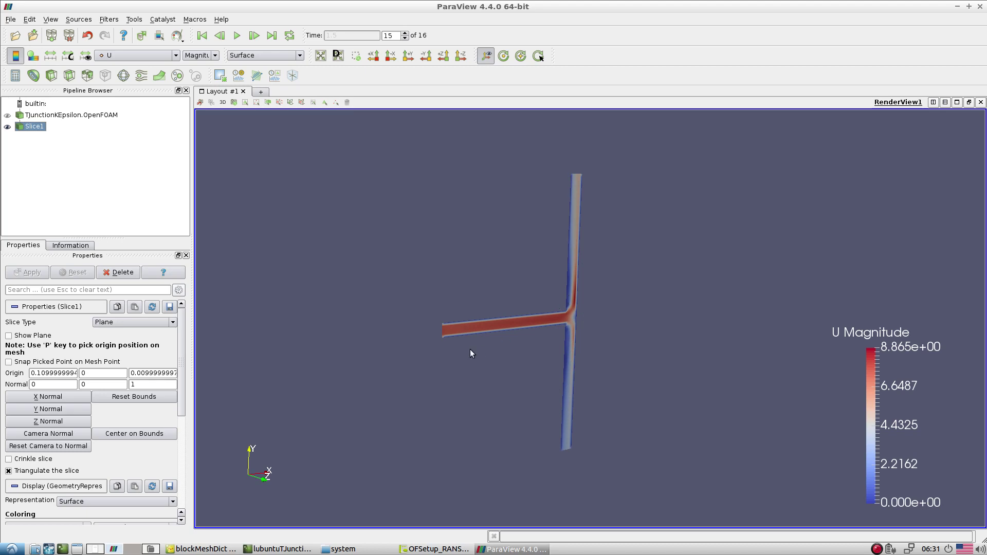
{"action": "mouse_move", "coordinate": [471, 350]}
{"action": "left_mouse_down"}
{"action": "mouse_move", "coordinate": [496, 356]}
{"action": "mouse_move", "coordinate": [444, 344]}
{"action": "mouse_move", "coordinate": [457, 354]}
{"action": "left_mouse_up"}
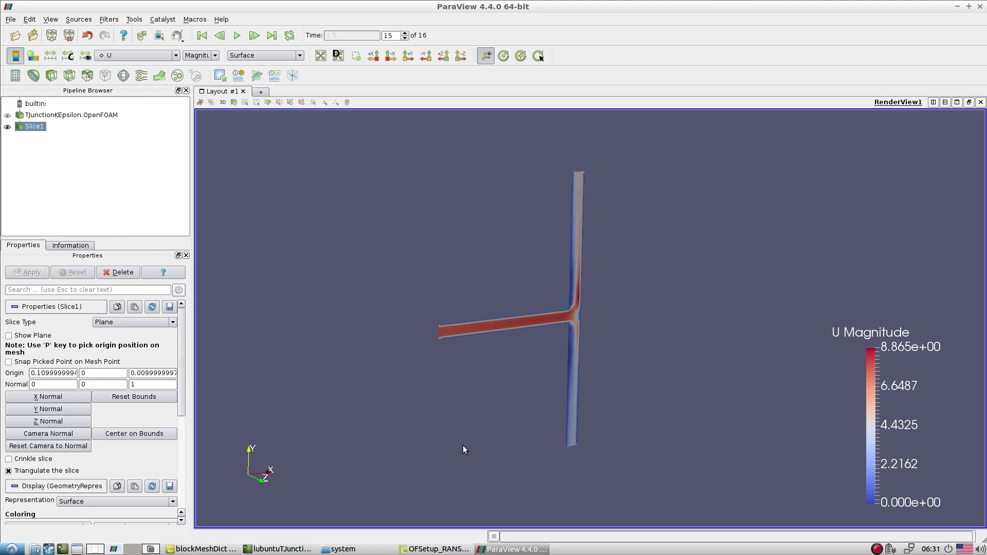
{"action": "mouse_move", "coordinate": [542, 423]}
{"action": "left_mouse_down"}
{"action": "mouse_move", "coordinate": [508, 412]}
{"action": "mouse_move", "coordinate": [561, 409]}
{"action": "mouse_move", "coordinate": [570, 422]}
{"action": "mouse_move", "coordinate": [550, 420]}
{"action": "left_mouse_up"}
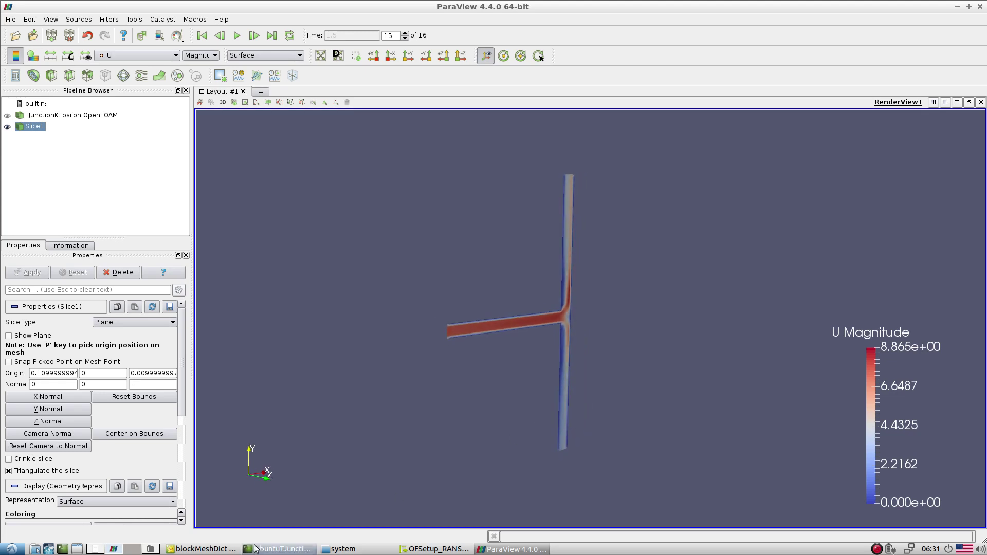